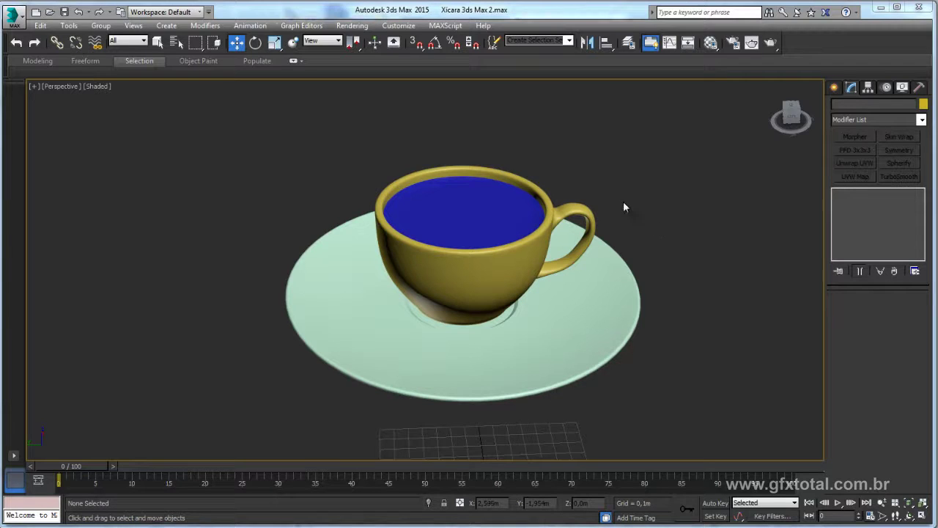
- Select the liquid object Object001 and orbit and zoom to view it from above the cup
{"action": "left_click", "coordinate": [472, 206]}
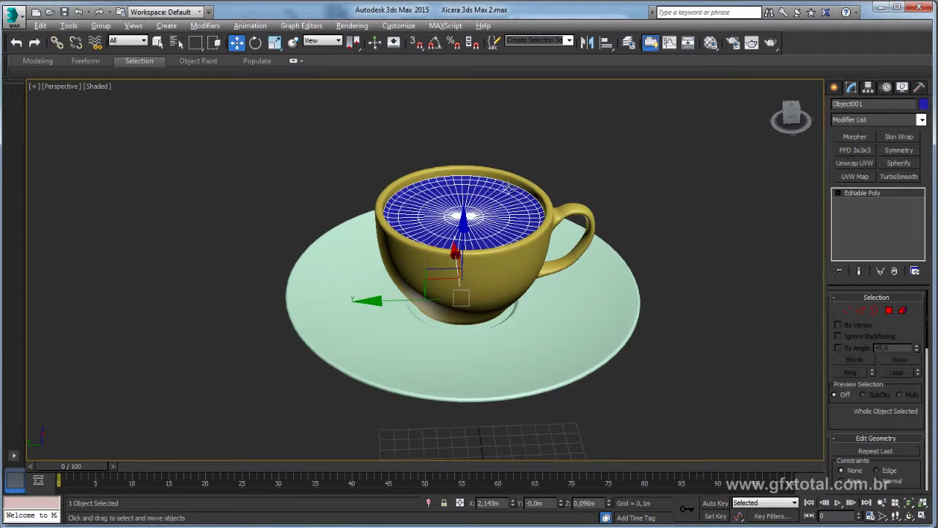
{"action": "middle_click_drag", "start_coordinate": [496, 173], "coordinate": [484, 248], "text": "alt"}
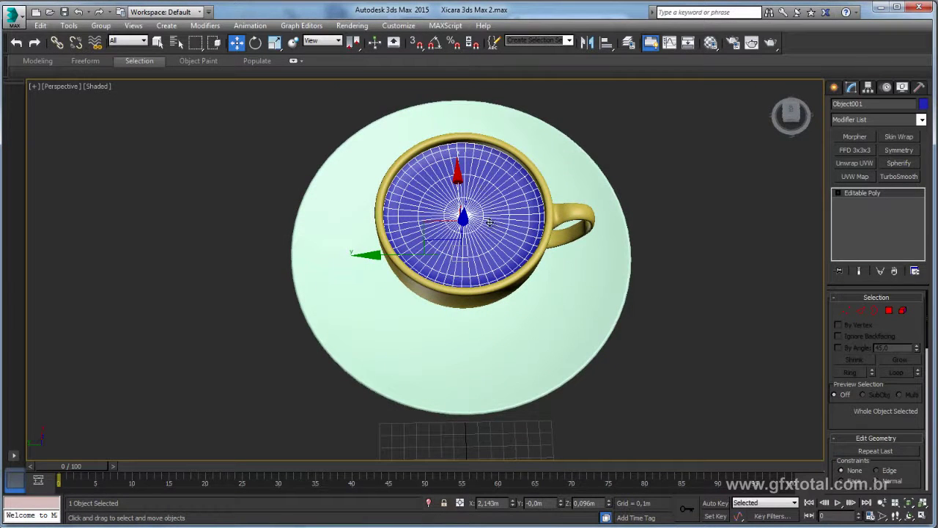
{"action": "scroll", "coordinate": [494, 238], "scroll_direction": "up", "scroll_amount": 3}
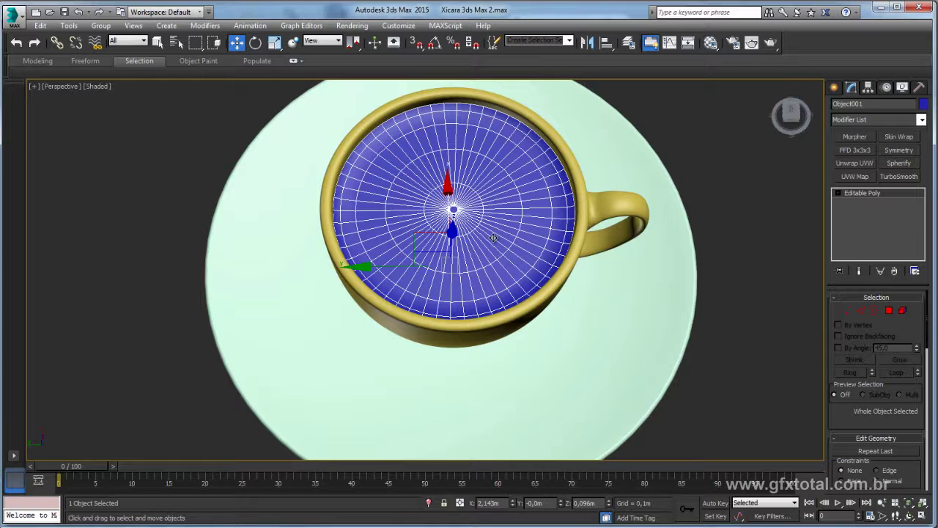
{"action": "middle_click_drag", "start_coordinate": [702, 102], "coordinate": [708, 69], "text": "alt"}
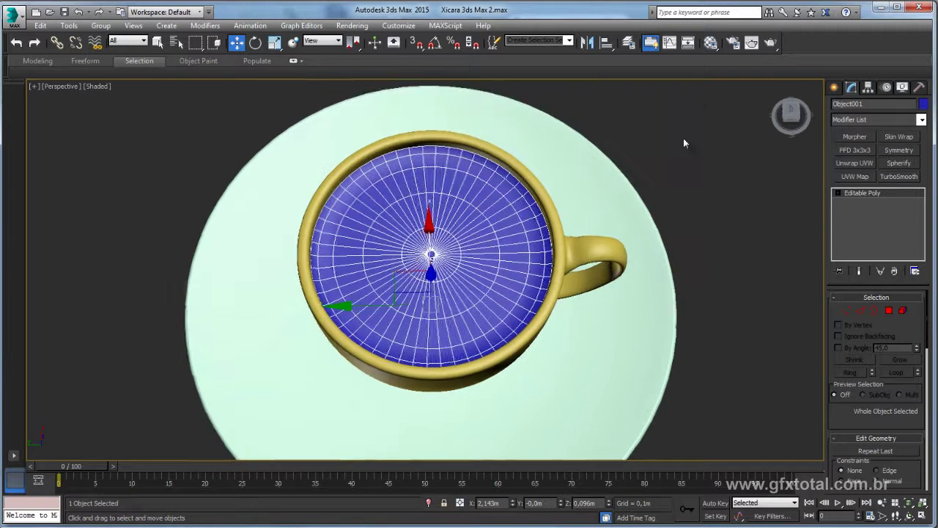
- Apply material 01 - Default to the liquid with a Gradient Ramp diffuse map
{"action": "left_click", "coordinate": [711, 42]}
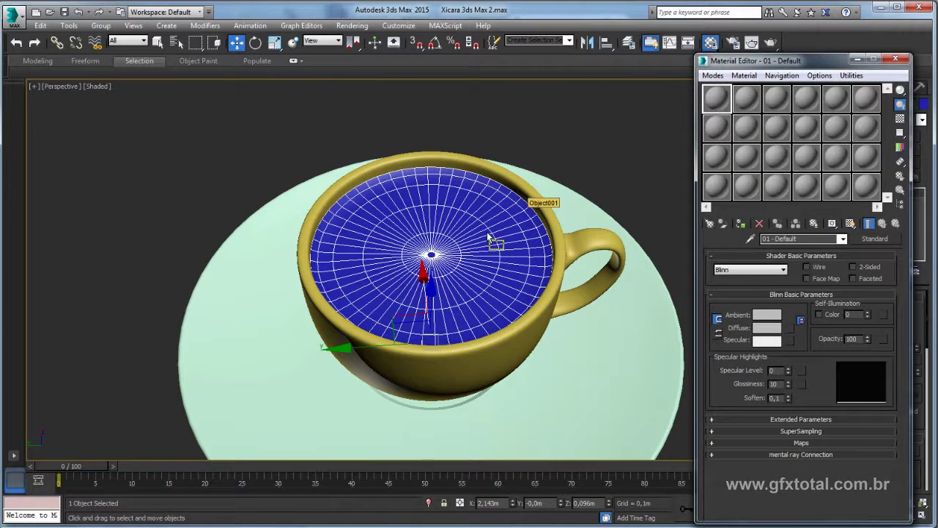
{"action": "left_click_drag", "start_coordinate": [722, 109], "coordinate": [496, 241]}
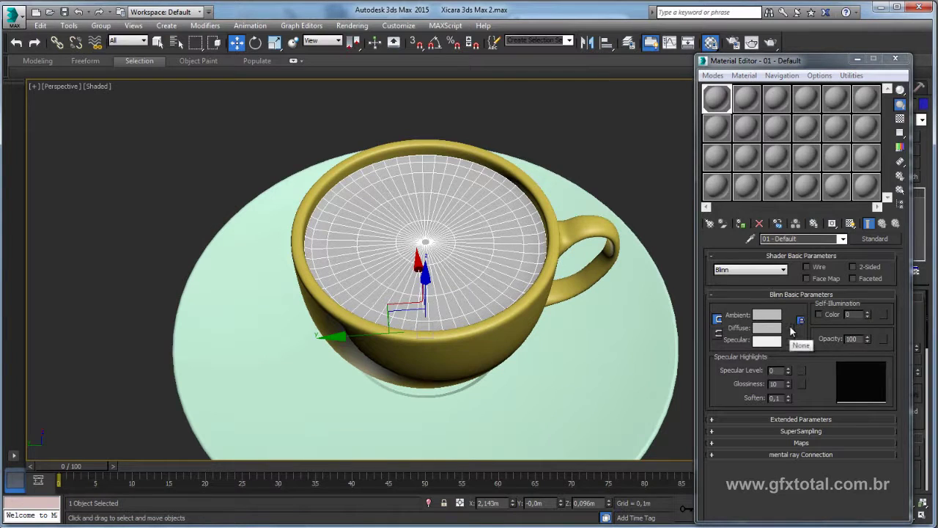
{"action": "left_click", "coordinate": [792, 330]}
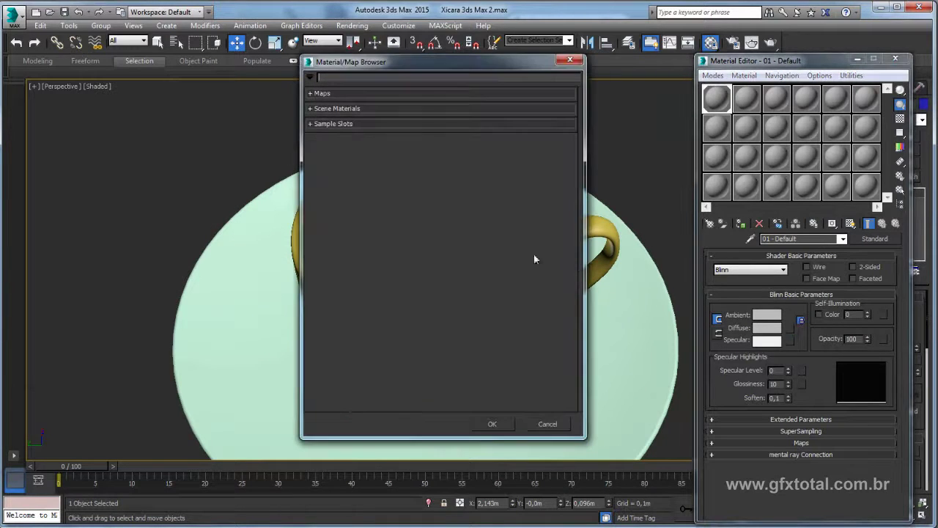
{"action": "left_click", "coordinate": [311, 94]}
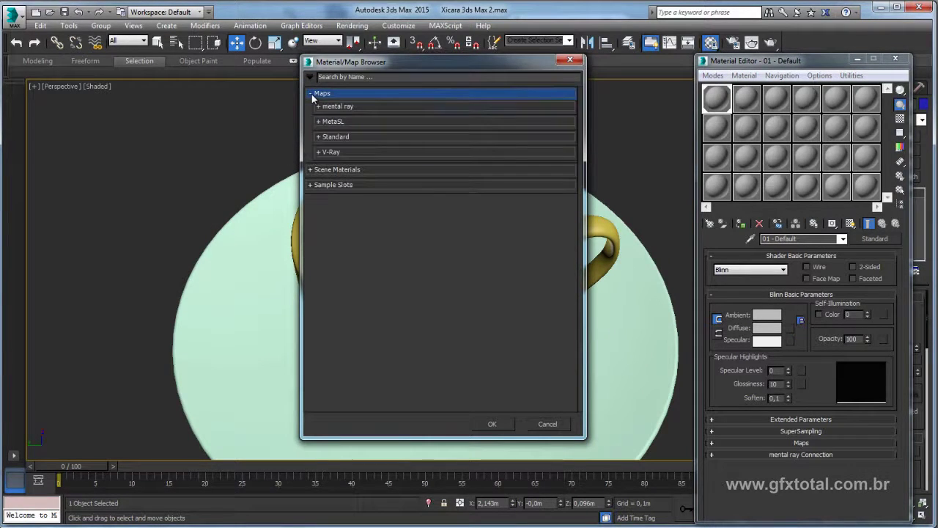
{"action": "left_click", "coordinate": [321, 139]}
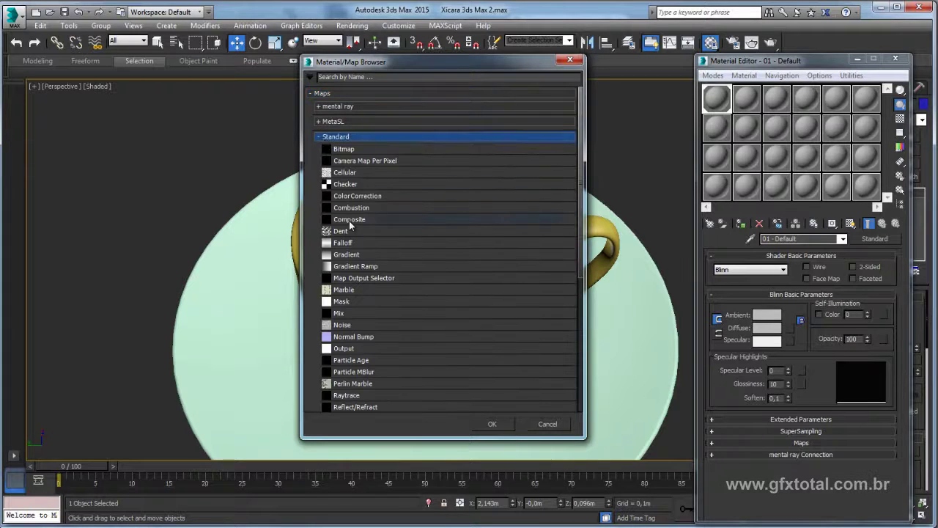
{"action": "double_click", "coordinate": [355, 266]}
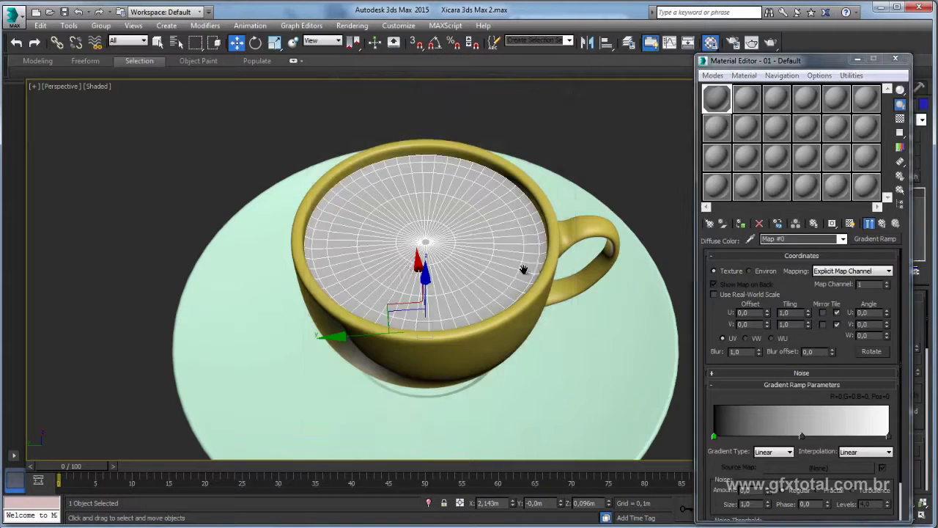
- Show the Gradient Ramp map in the viewport and close the Material Editor
{"action": "left_click", "coordinate": [849, 223]}
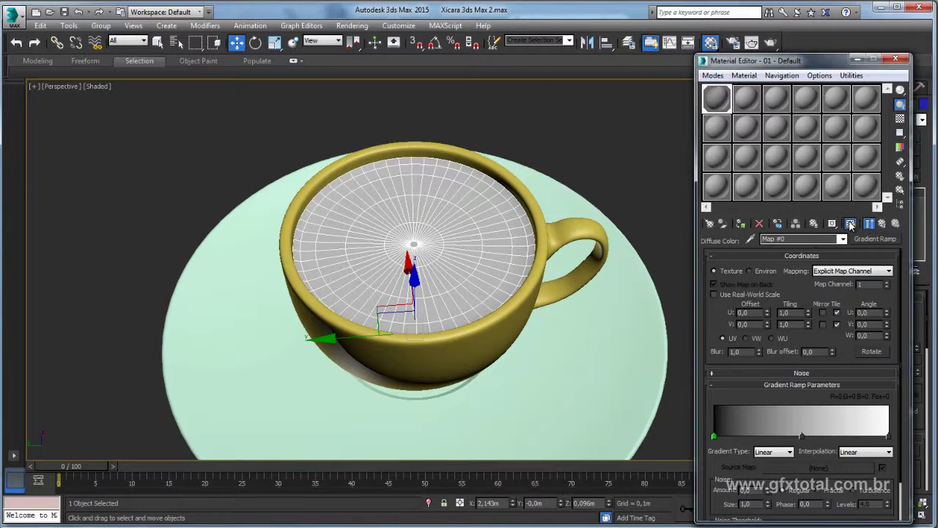
{"action": "middle_click_drag", "start_coordinate": [506, 269], "coordinate": [456, 257]}
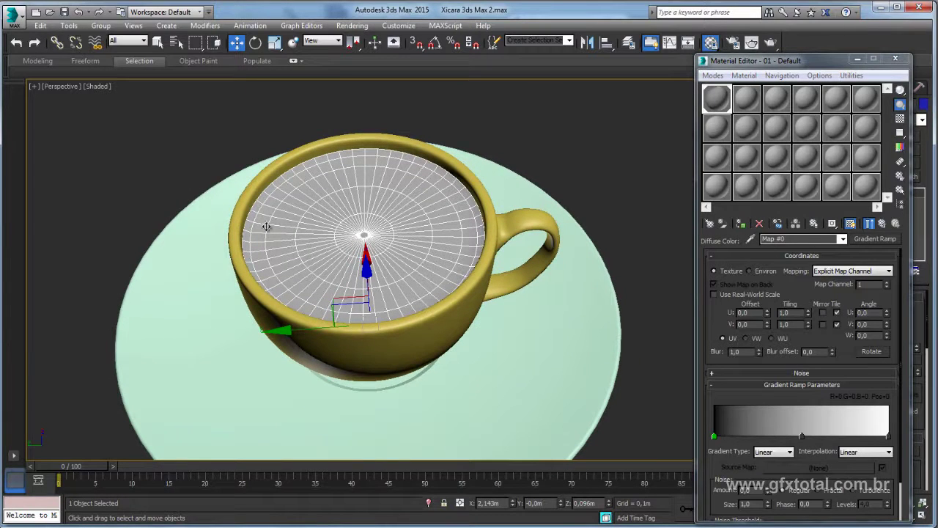
{"action": "left_click", "coordinate": [857, 60]}
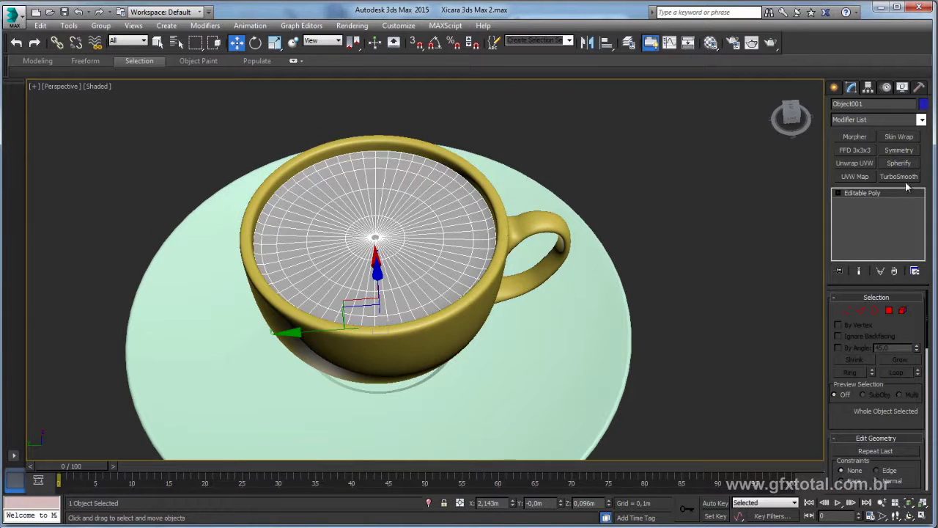
- Add a Planar UVW Map modifier to Object001 with alignment set to the Y axis
{"action": "left_click", "coordinate": [854, 177]}
{"action": "middle_click_drag", "start_coordinate": [469, 228], "coordinate": [536, 236]}
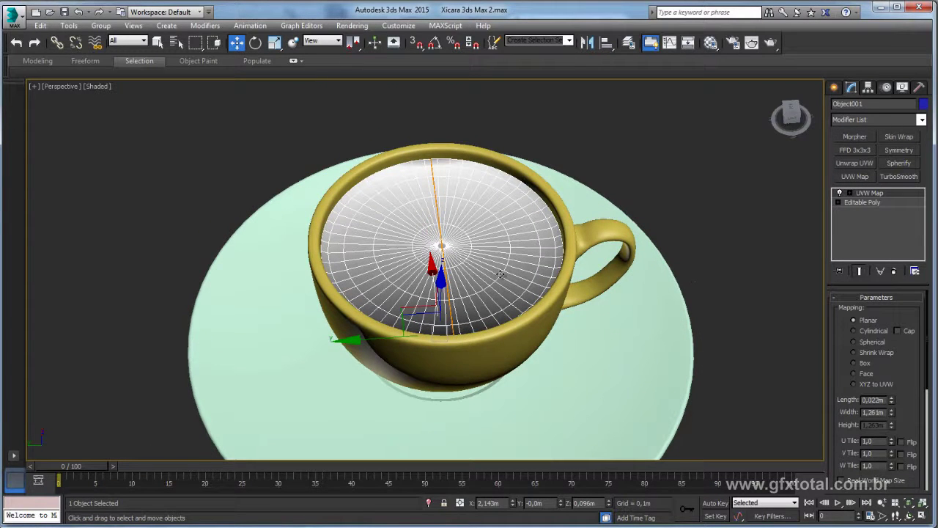
{"action": "mouse_move", "coordinate": [461, 281]}
{"action": "middle_mouse_down", "text": "alt"}
{"action": "mouse_move", "coordinate": [562, 252]}
{"action": "mouse_move", "coordinate": [426, 230]}
{"action": "middle_mouse_up", "text": "alt"}
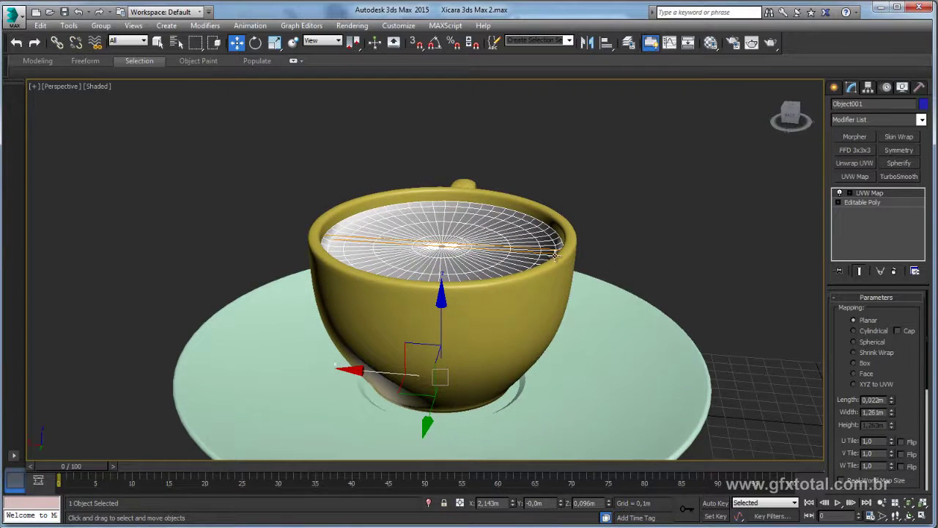
{"action": "middle_click_drag", "start_coordinate": [556, 257], "coordinate": [571, 277], "text": "alt"}
{"action": "left_click_drag", "start_coordinate": [916, 374], "coordinate": [894, 230]}
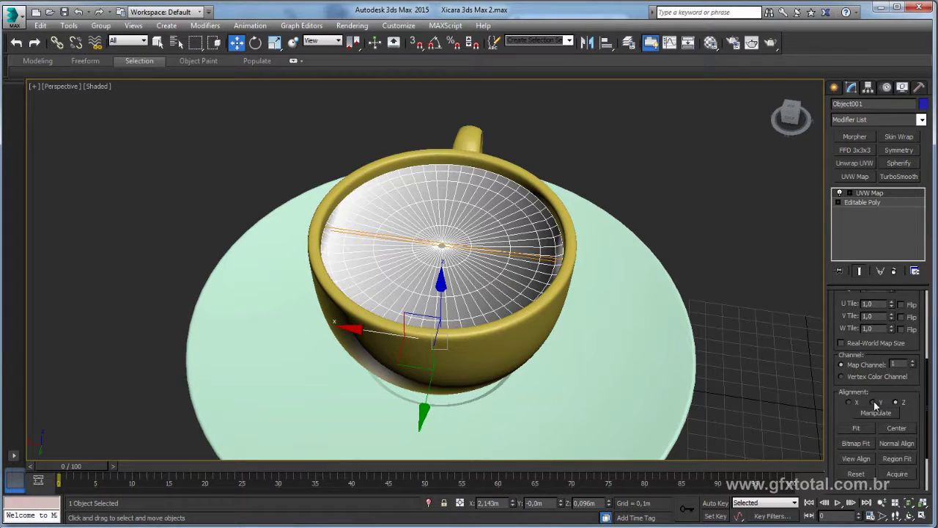
{"action": "left_click", "coordinate": [872, 403]}
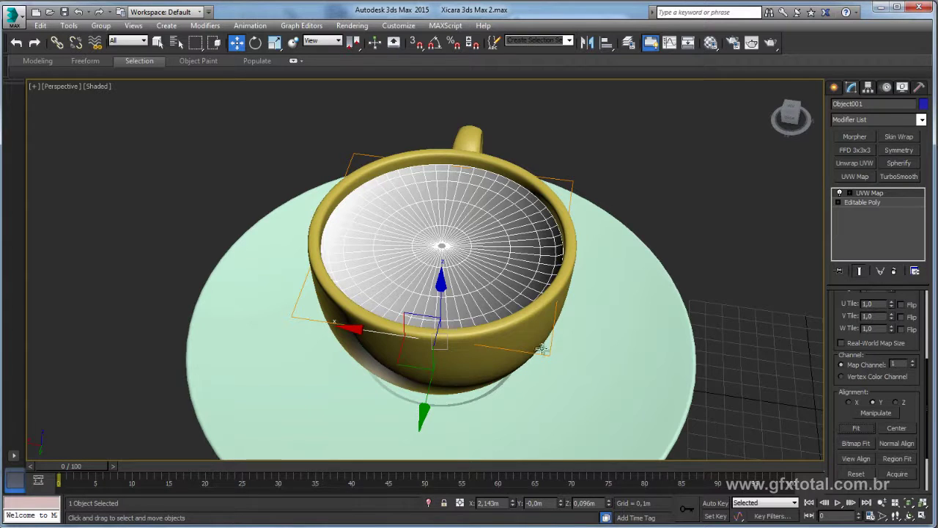
- Set the liquid's Gradient Ramp Gradient Type to Radial
{"action": "left_click", "coordinate": [711, 42]}
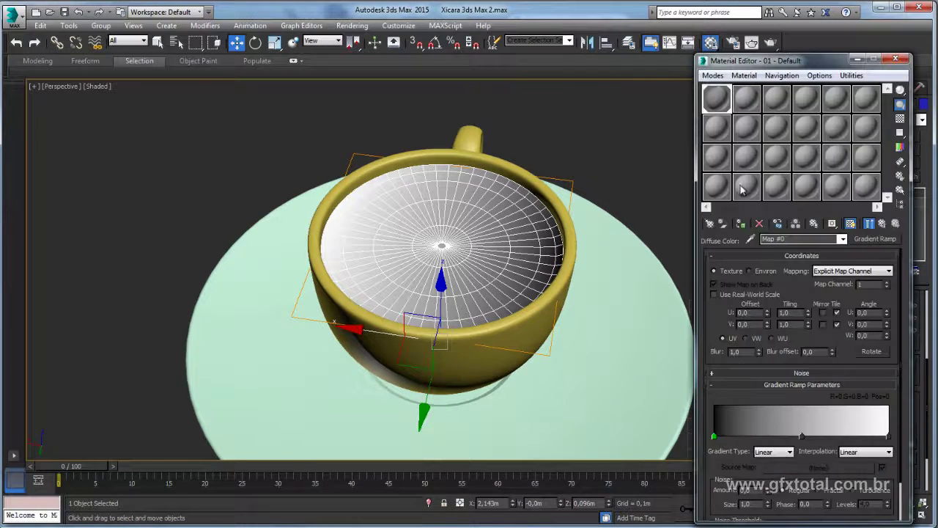
{"action": "left_click_drag", "start_coordinate": [713, 327], "coordinate": [712, 284]}
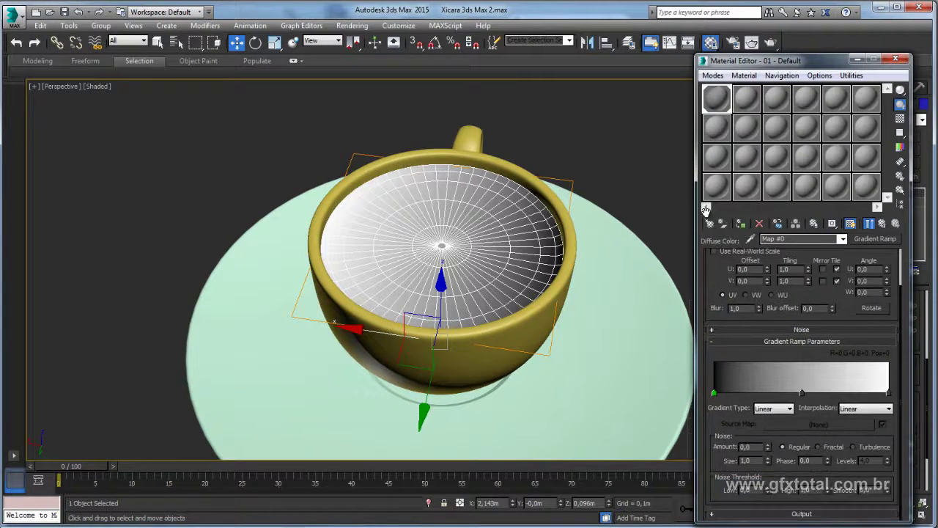
{"action": "left_click", "coordinate": [775, 408]}
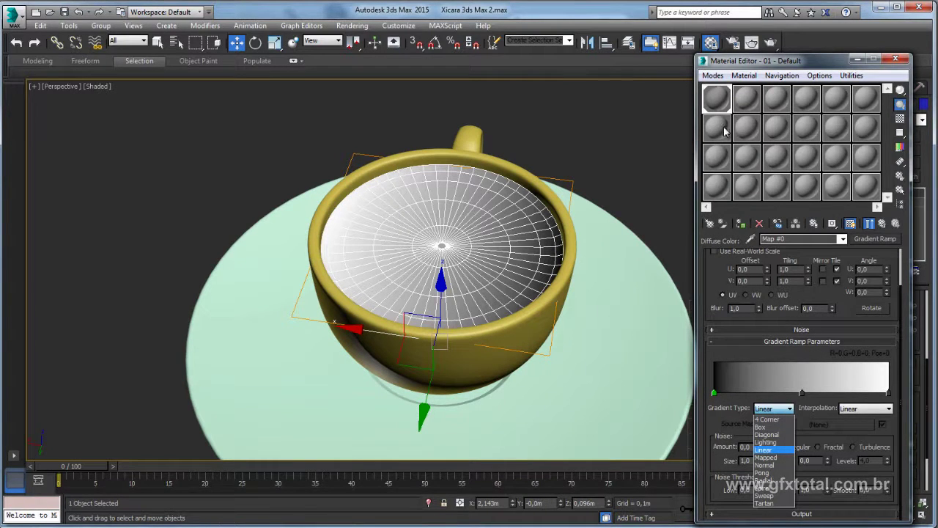
{"action": "left_click", "coordinate": [771, 482]}
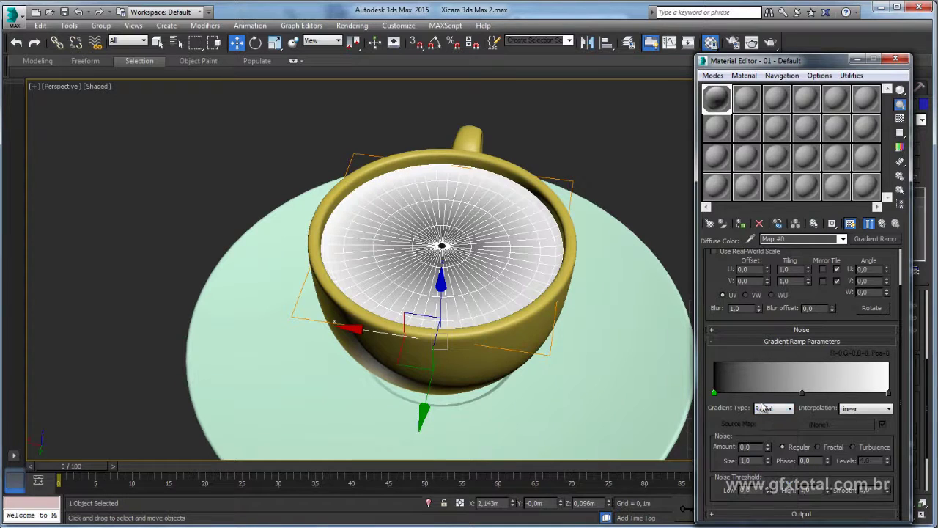
- Open the enlarged Map #0 preview, move it left, and display it as a flat 2D map
{"action": "double_click", "coordinate": [717, 100]}
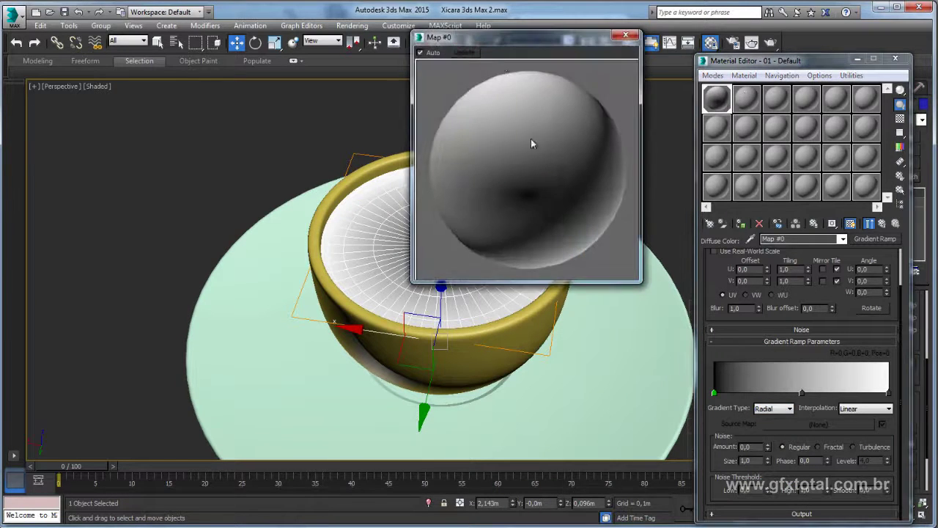
{"action": "left_click_drag", "start_coordinate": [542, 33], "coordinate": [146, 79]}
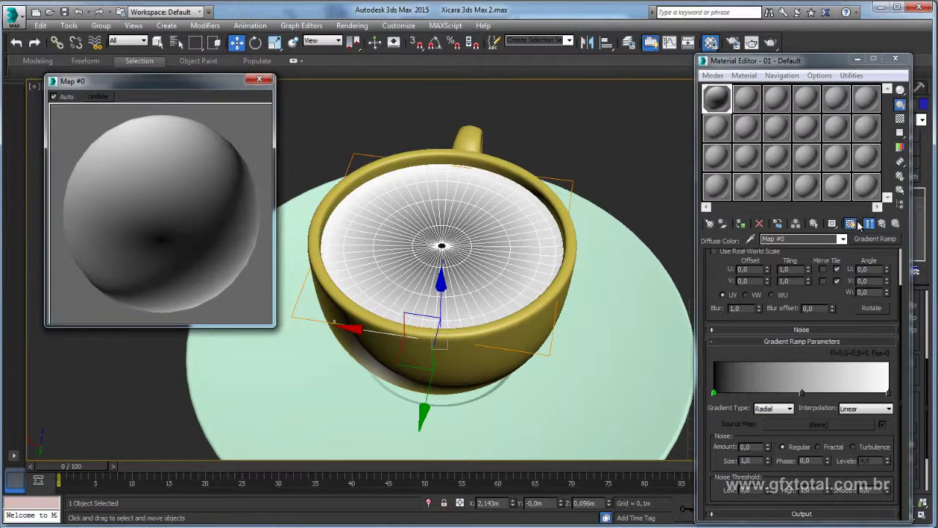
{"action": "left_click", "coordinate": [248, 218]}
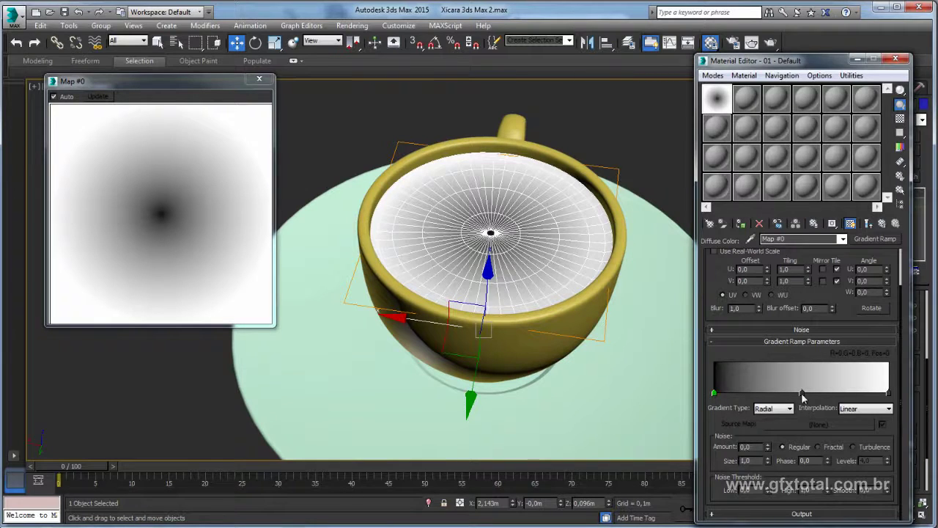
- Make the ramp's outer flag black, add a grey flag at 67, and isolate the liquid with Alt+Q
{"action": "left_click", "coordinate": [889, 394]}
{"action": "double_click", "coordinate": [889, 395]}
{"action": "left_click_drag", "start_coordinate": [453, 134], "coordinate": [374, 134]}
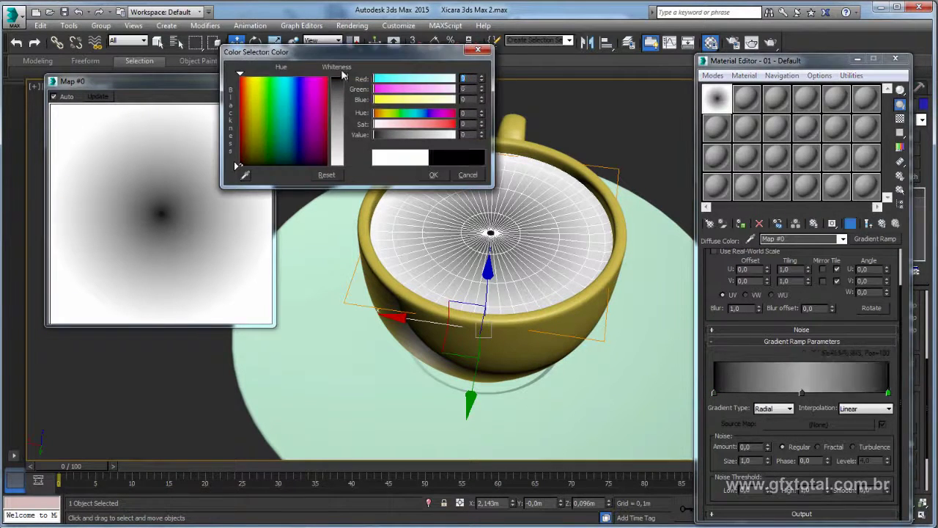
{"action": "left_click", "coordinate": [429, 174]}
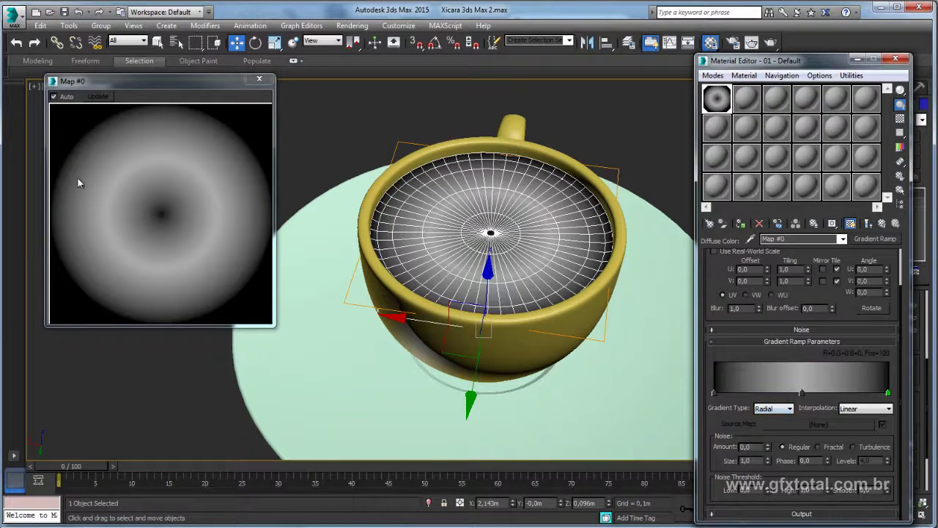
{"action": "mouse_move", "coordinate": [801, 394]}
{"action": "left_mouse_down"}
{"action": "mouse_move", "coordinate": [758, 393]}
{"action": "mouse_move", "coordinate": [832, 393]}
{"action": "left_mouse_up"}
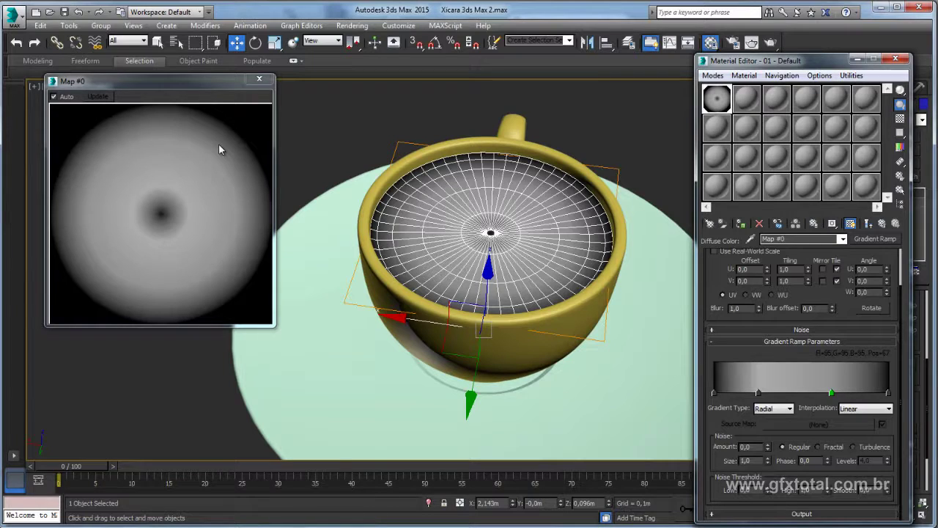
{"action": "key", "text": "alt+q"}
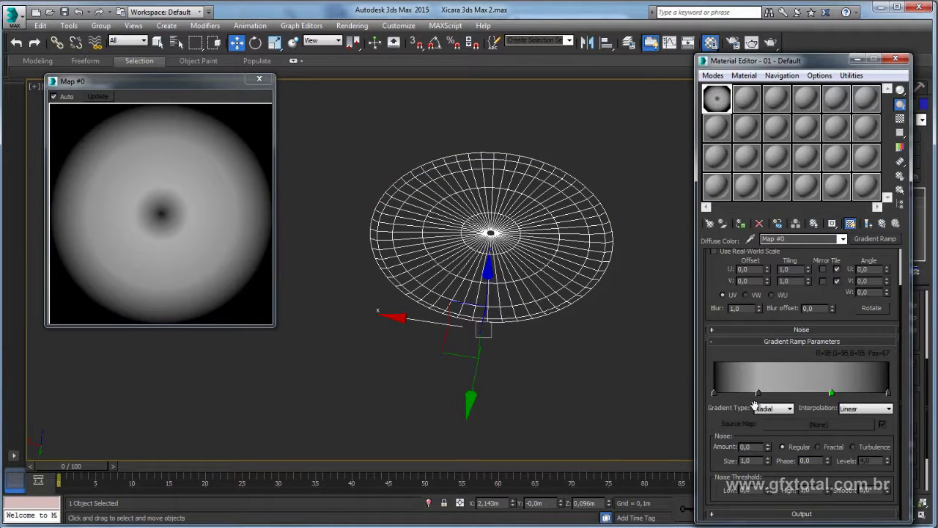
- Set both the inner and outer end flags of the gradient ramp to white
{"action": "double_click", "coordinate": [714, 393]}
{"action": "left_click_drag", "start_coordinate": [369, 135], "coordinate": [454, 135]}
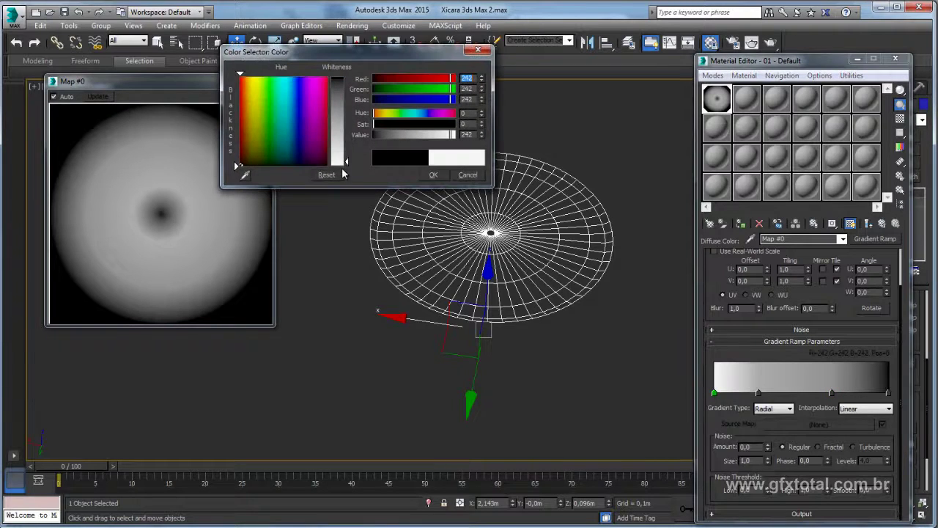
{"action": "left_click", "coordinate": [433, 175]}
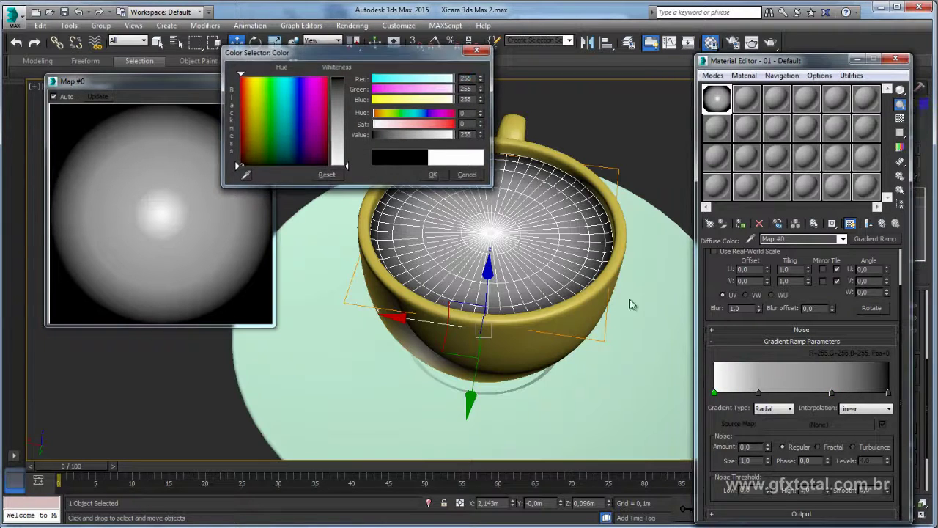
{"action": "double_click", "coordinate": [888, 394]}
{"action": "left_click_drag", "start_coordinate": [345, 81], "coordinate": [345, 170]}
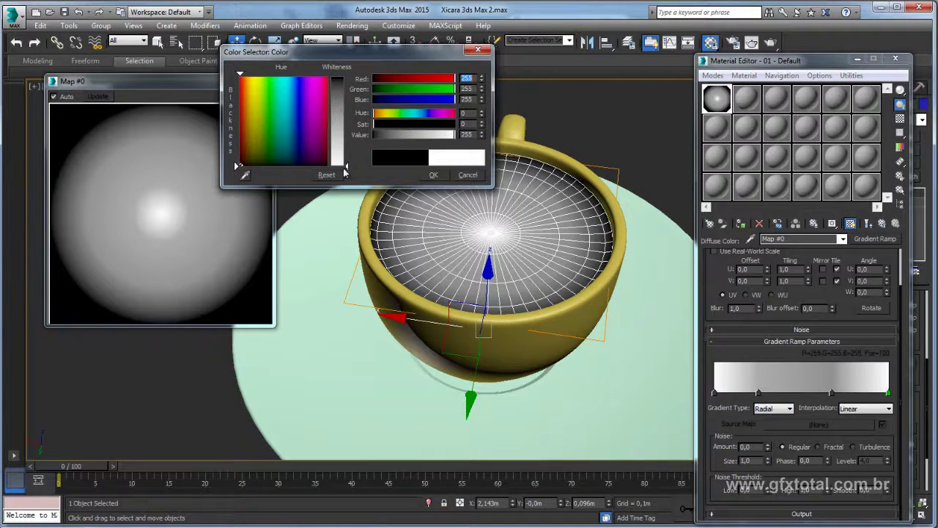
{"action": "left_click", "coordinate": [433, 175]}
- Turn the two middle ramp flags black and drag them apart to widen the black ring
{"action": "double_click", "coordinate": [758, 393]}
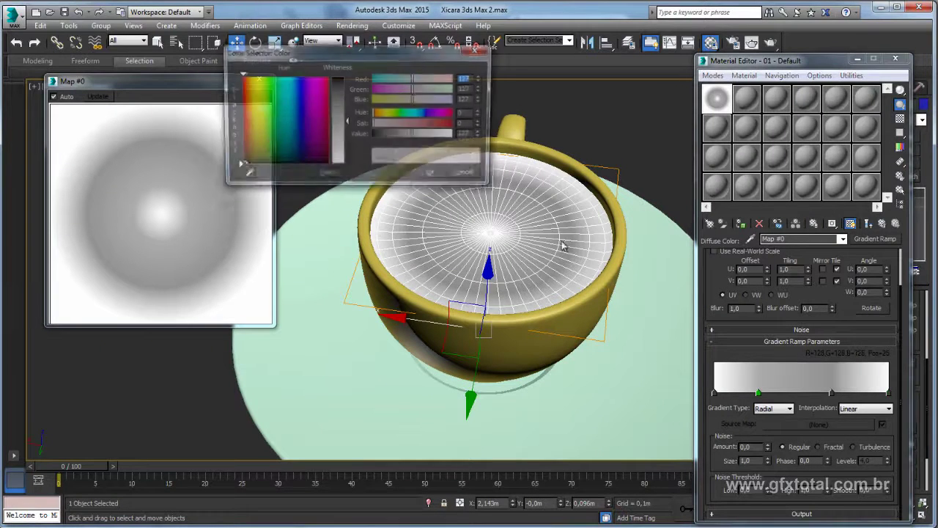
{"action": "left_click_drag", "start_coordinate": [236, 76], "coordinate": [236, 165]}
{"action": "left_click", "coordinate": [434, 174]}
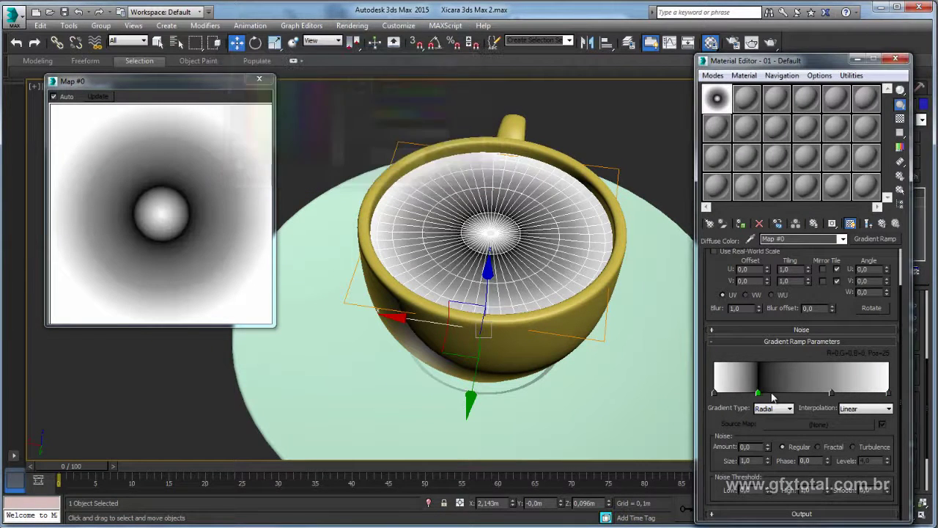
{"action": "left_click", "coordinate": [829, 392]}
{"action": "double_click", "coordinate": [829, 392]}
{"action": "left_click", "coordinate": [348, 165]}
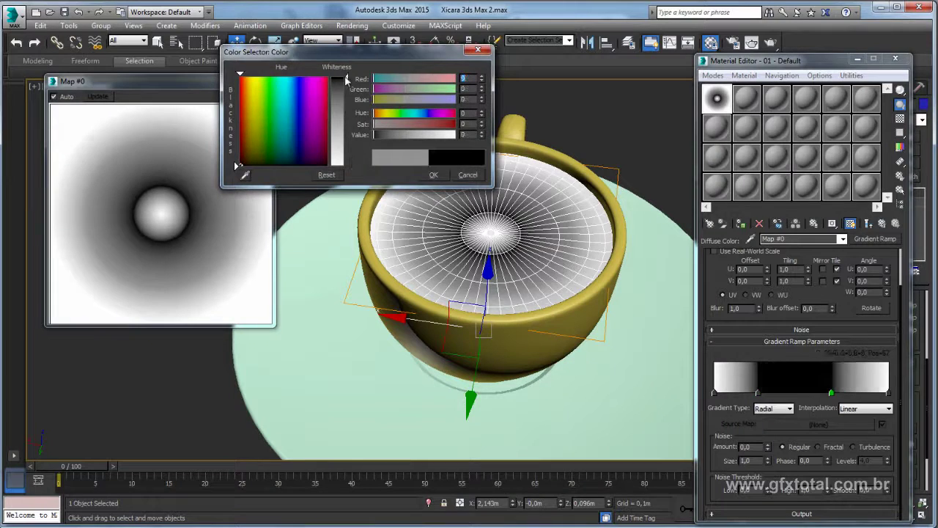
{"action": "left_click", "coordinate": [435, 175]}
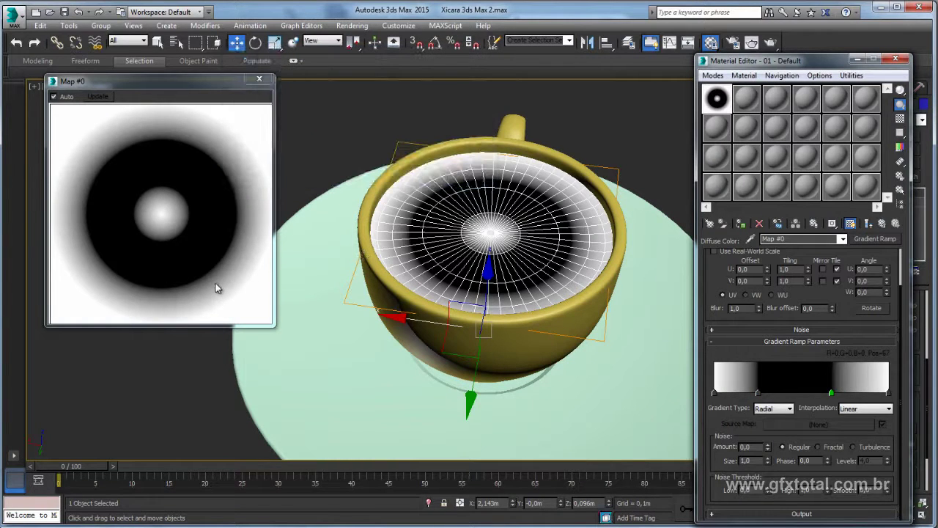
{"action": "mouse_move", "coordinate": [758, 394]}
{"action": "left_mouse_down"}
{"action": "mouse_move", "coordinate": [739, 394]}
{"action": "mouse_move", "coordinate": [793, 394]}
{"action": "left_mouse_up"}
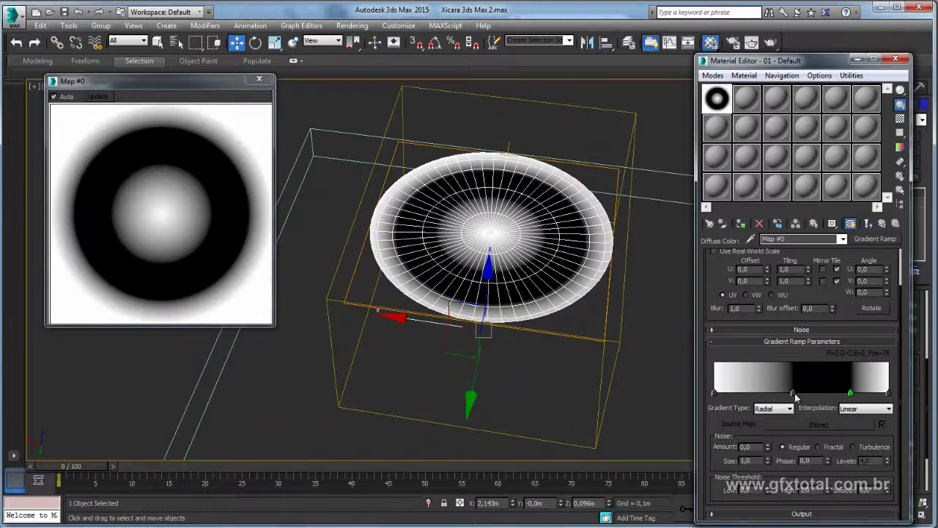
- Widen the black ring slightly and set the gradient Noise Amount to 1.0
{"action": "mouse_move", "coordinate": [794, 393]}
{"action": "left_mouse_down"}
{"action": "mouse_move", "coordinate": [858, 393]}
{"action": "mouse_move", "coordinate": [802, 395]}
{"action": "left_mouse_up"}
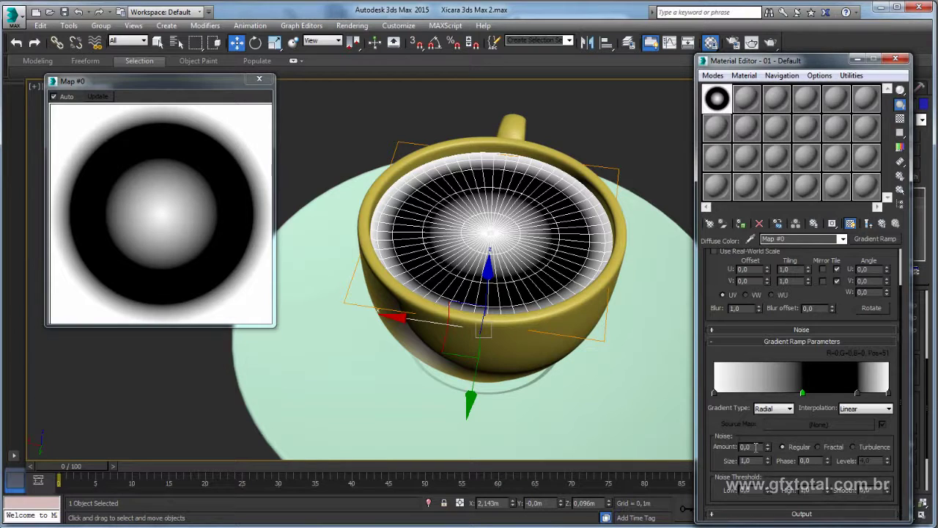
{"action": "left_click_drag", "start_coordinate": [756, 445], "coordinate": [724, 446]}
{"action": "type", "text": "1"}
{"action": "key", "text": "Return"}
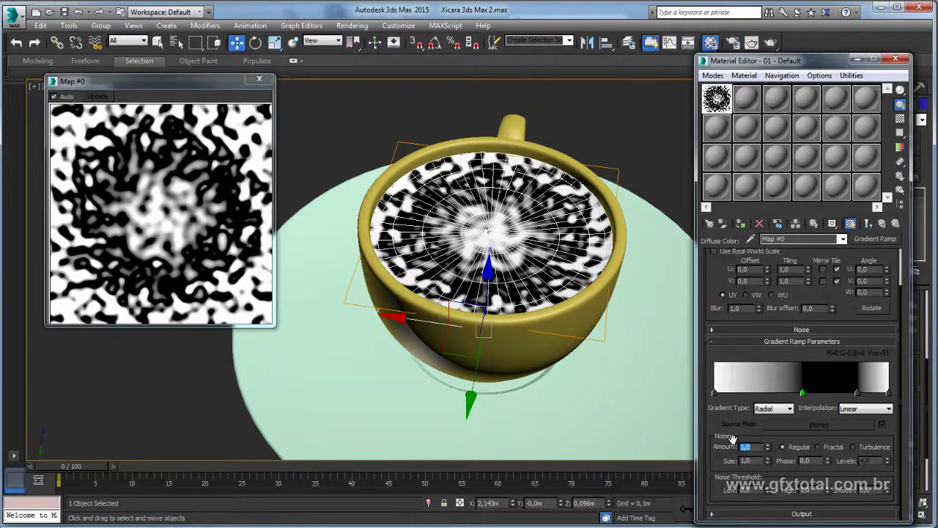
- Lower Noise Amount to 0.1, set Noise Size to 5, then raise Amount to about 0.18
{"action": "type", "text": "0,1"}
{"action": "key", "text": "Return"}
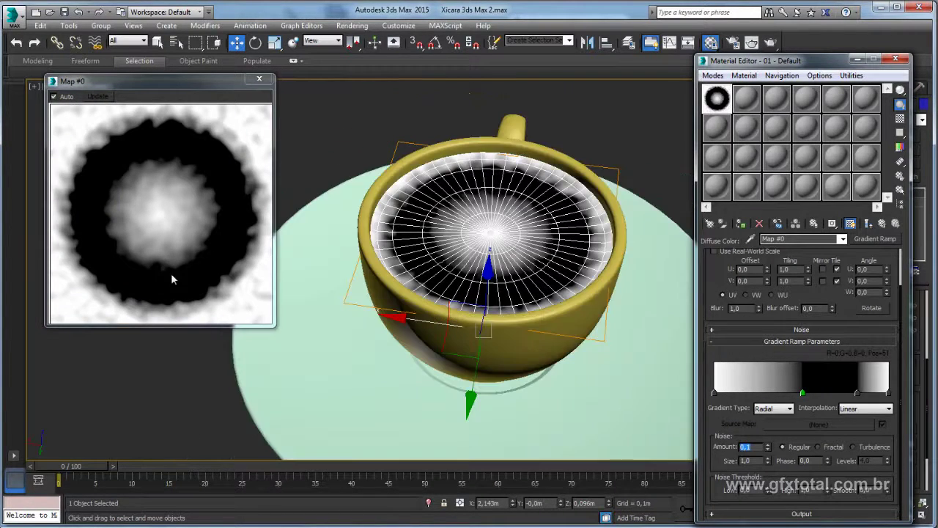
{"action": "key", "text": "Tab"}
{"action": "type", "text": "30"}
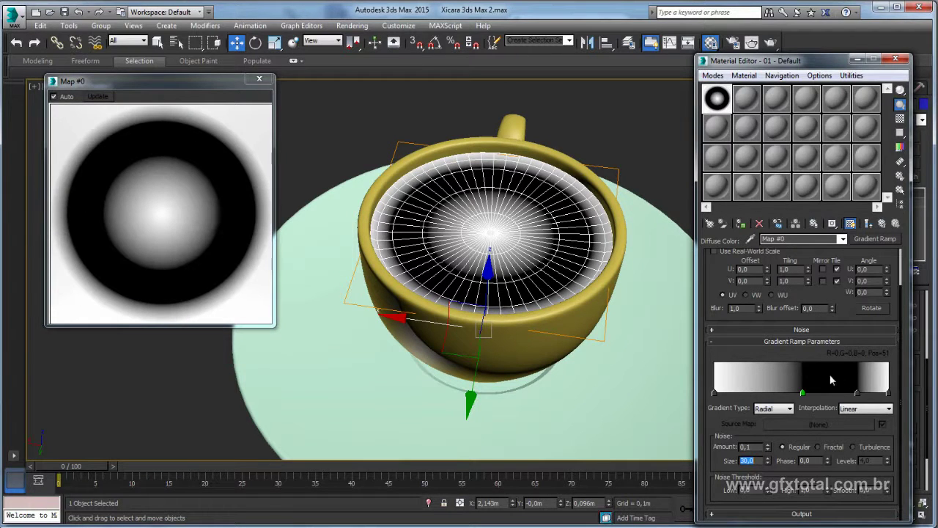
{"action": "mouse_move", "coordinate": [768, 462]}
{"action": "left_mouse_down"}
{"action": "mouse_move", "coordinate": [770, 473]}
{"action": "mouse_move", "coordinate": [766, 461]}
{"action": "left_mouse_up"}
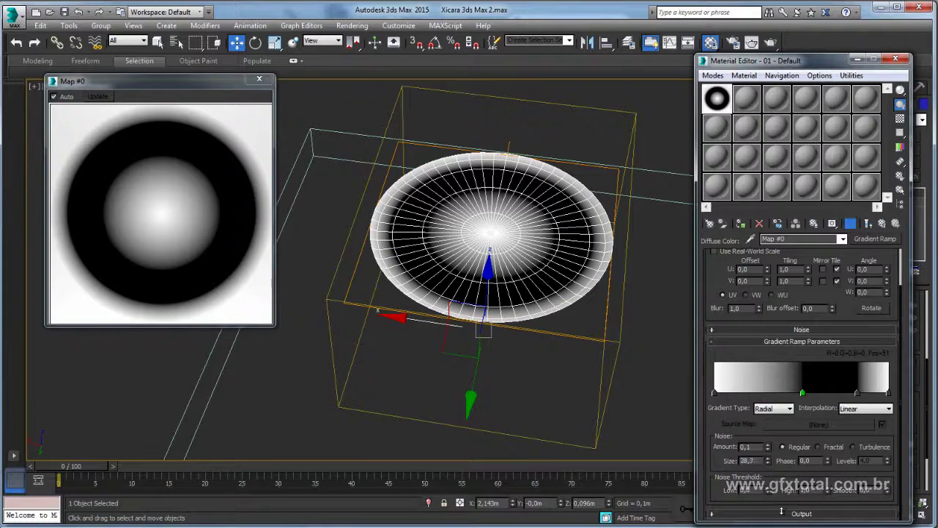
{"action": "left_click_drag", "start_coordinate": [766, 461], "coordinate": [623, 456]}
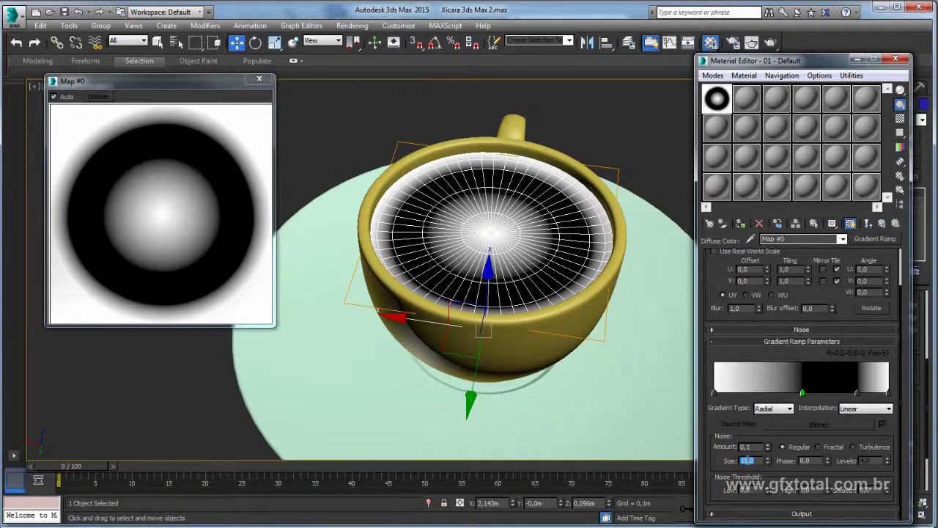
{"action": "type", "text": "5"}
{"action": "key", "text": "Return"}
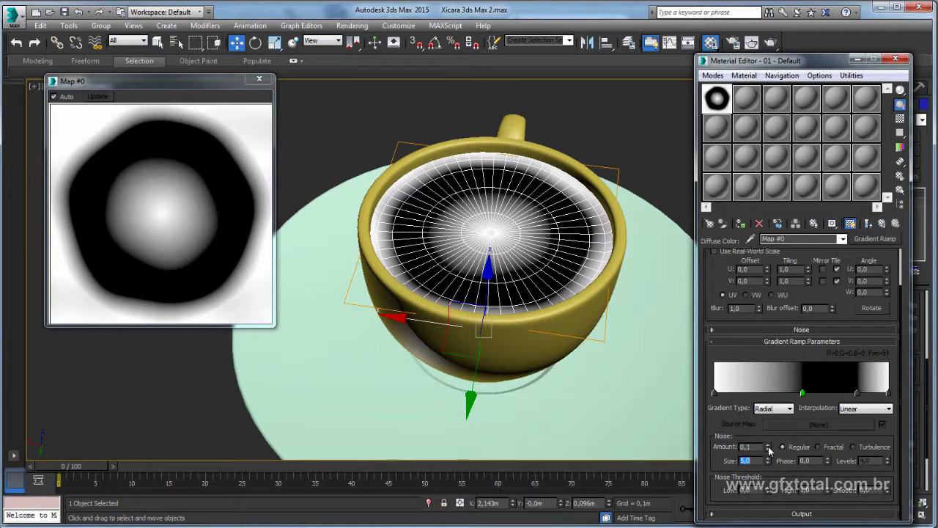
{"action": "mouse_move", "coordinate": [770, 449]}
{"action": "left_mouse_down"}
{"action": "mouse_move", "coordinate": [769, 441]}
{"action": "mouse_move", "coordinate": [769, 466]}
{"action": "left_mouse_up"}
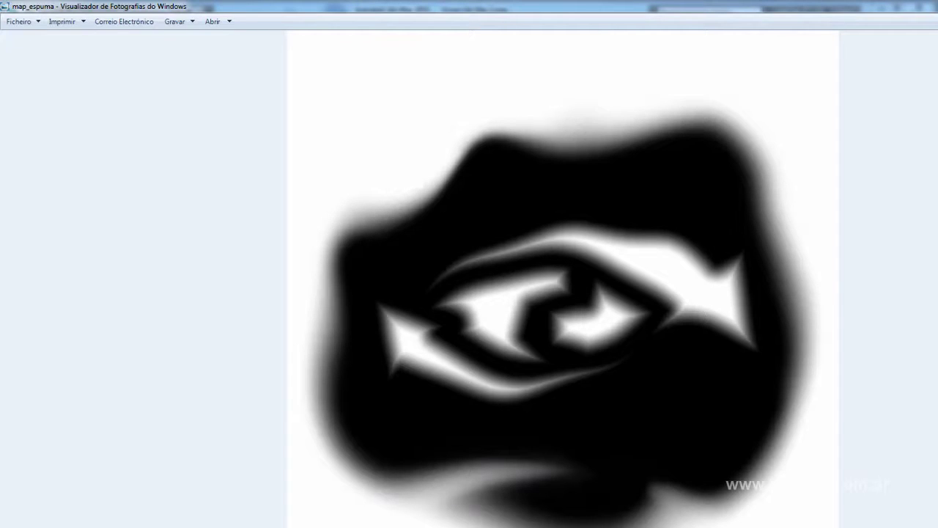
- Close the map_espuma image in Photo Viewer and bring 3ds Max back to the front
{"action": "key", "text": "alt+F4"}
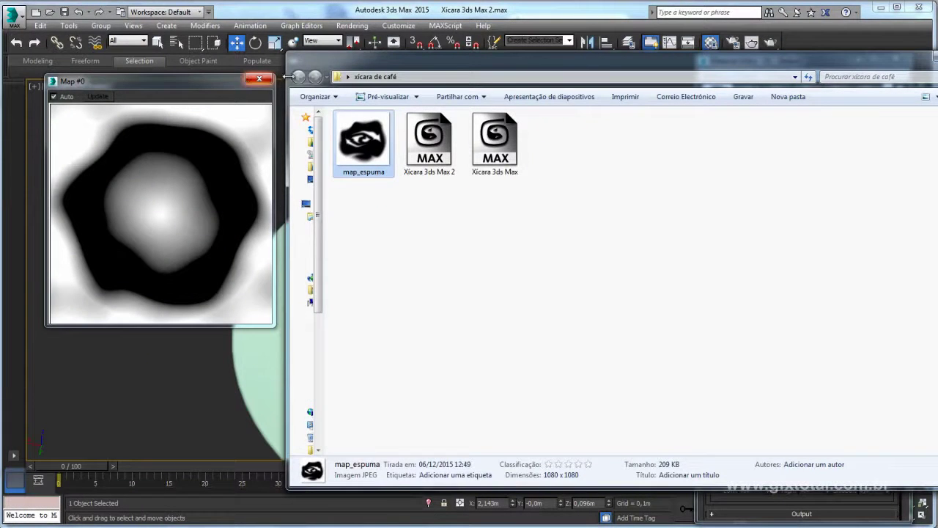
{"action": "mouse_move", "coordinate": [209, 87]}
{"action": "left_mouse_down"}
{"action": "mouse_move", "coordinate": [236, 100]}
{"action": "mouse_move", "coordinate": [222, 95]}
{"action": "left_mouse_up"}
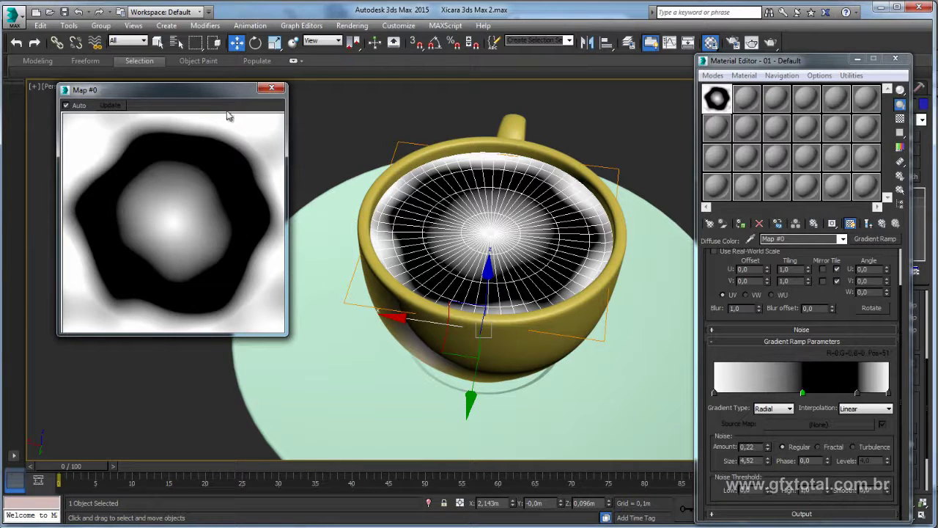
- Assign a Noise texture to the ramp's white right-end flag (Flag #2) via Edit Properties
{"action": "left_click", "coordinate": [888, 394]}
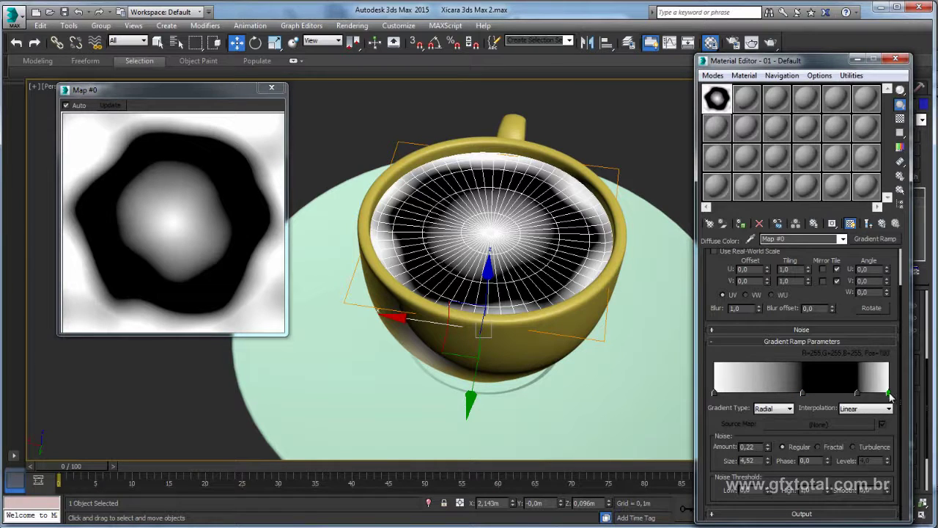
{"action": "right_click", "coordinate": [889, 395]}
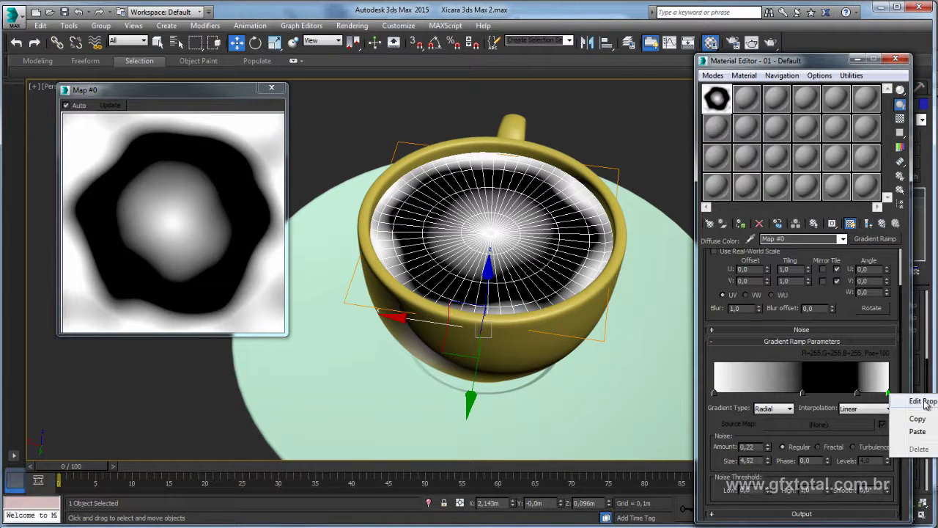
{"action": "left_click", "coordinate": [922, 402]}
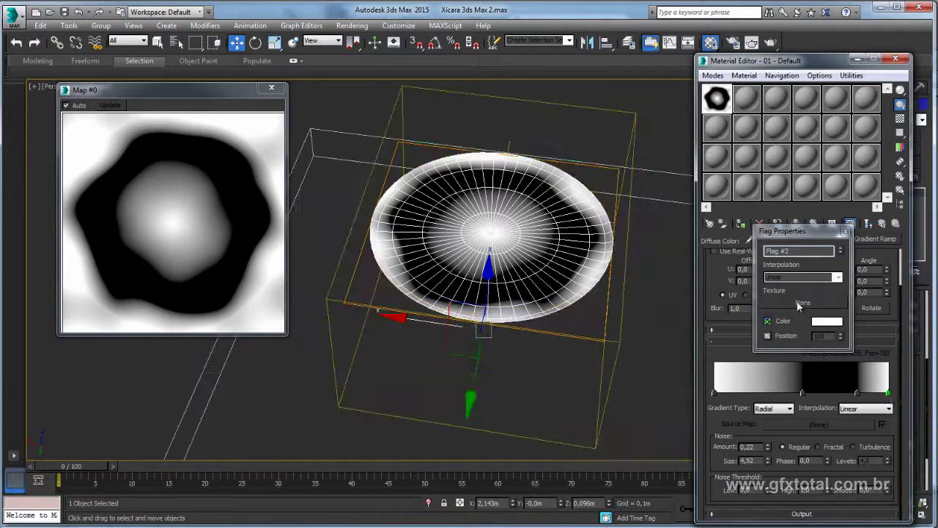
{"action": "left_click", "coordinate": [802, 304]}
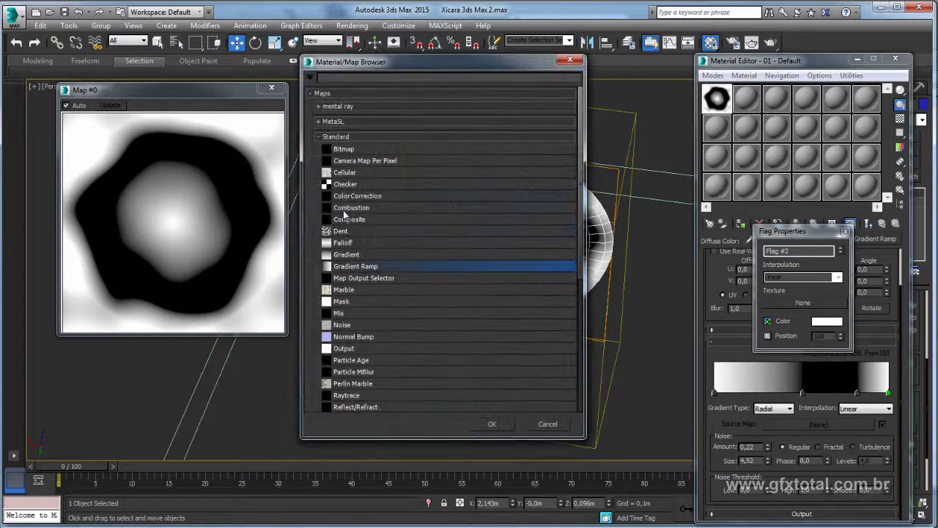
{"action": "scroll", "coordinate": [344, 300], "scroll_direction": "down", "scroll_amount": 2}
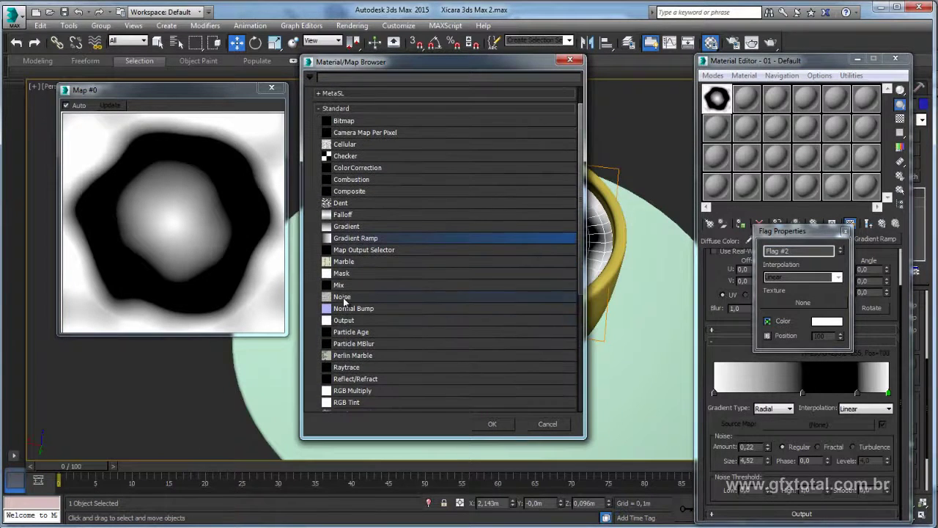
{"action": "double_click", "coordinate": [344, 297]}
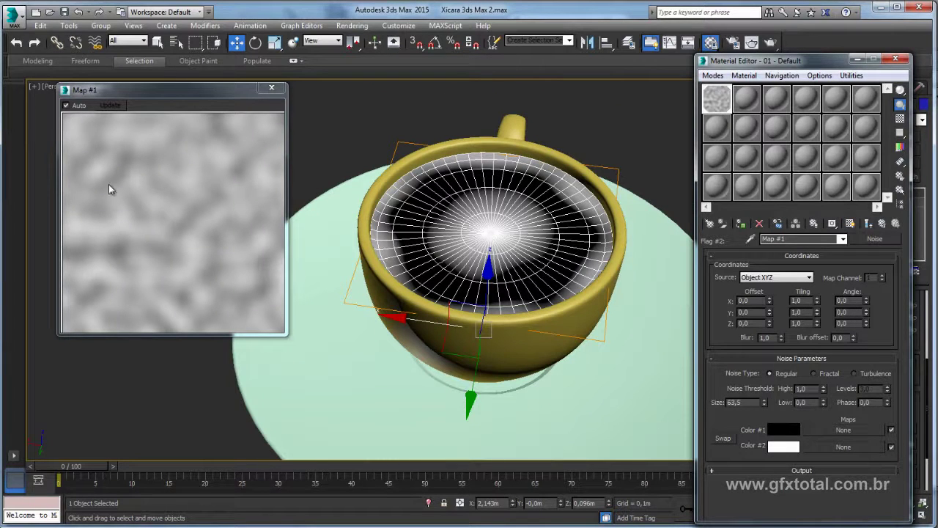
- Give Flag #2's Noise map High 0.5, Low 0.4 and Size 30, back at the Gradient Ramp
{"action": "left_click_drag", "start_coordinate": [194, 92], "coordinate": [192, 98]}
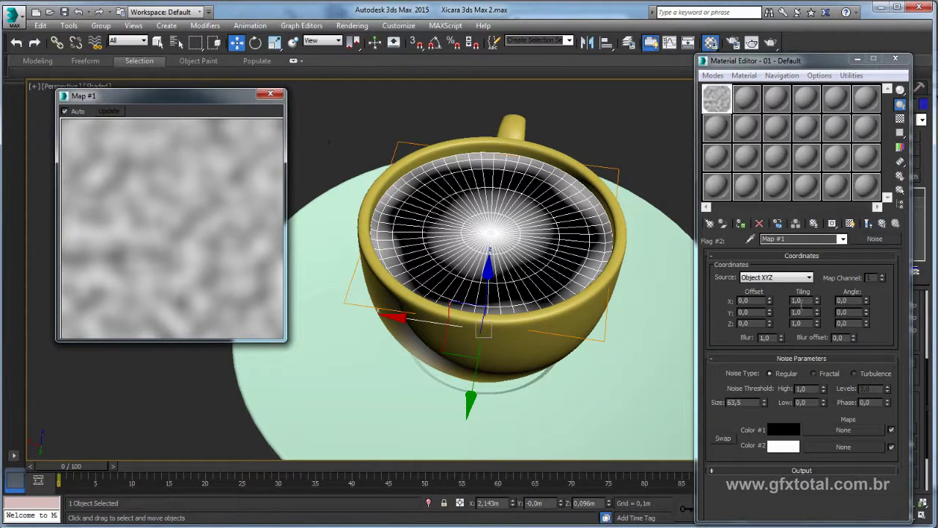
{"action": "double_click", "coordinate": [801, 388]}
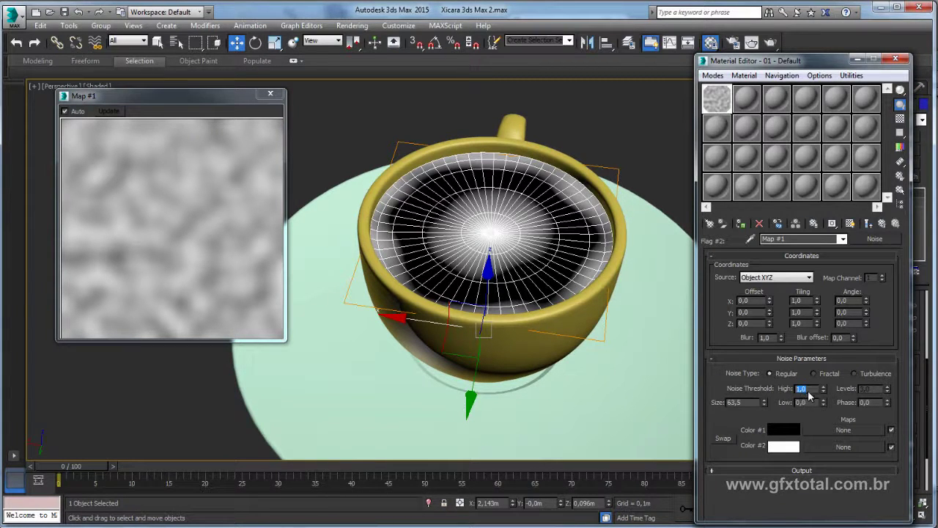
{"action": "type", "text": "0,5"}
{"action": "key", "text": "Tab"}
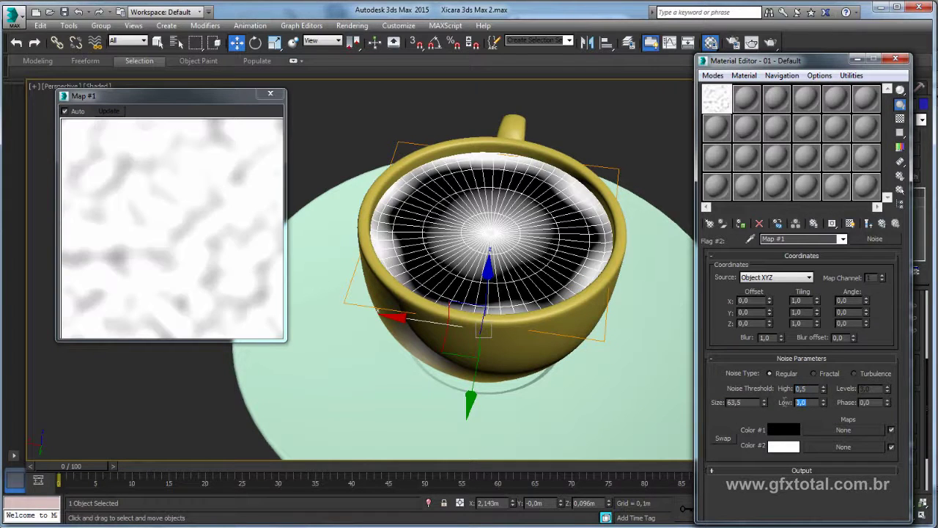
{"action": "type", "text": "0,4"}
{"action": "key", "text": "Return"}
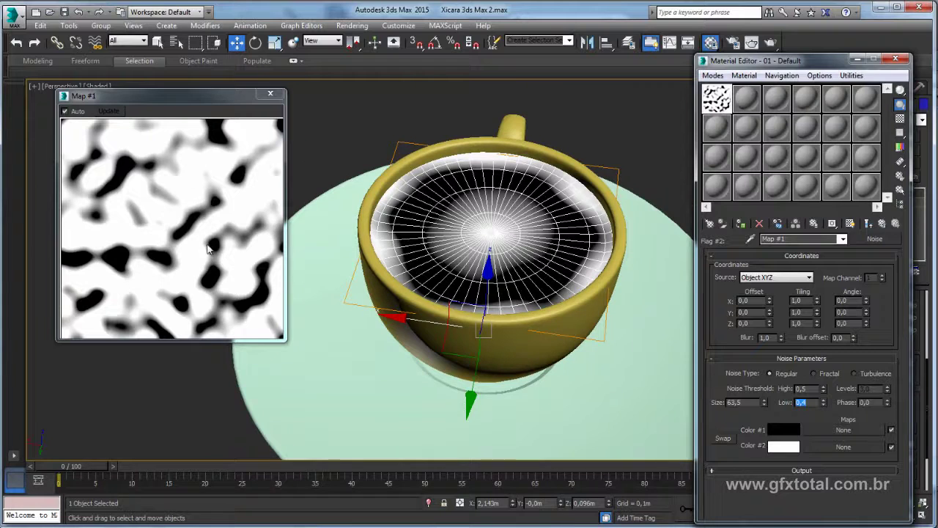
{"action": "left_click_drag", "start_coordinate": [755, 403], "coordinate": [697, 402]}
{"action": "type", "text": "30"}
{"action": "key", "text": "Return"}
{"action": "left_click", "coordinate": [882, 227]}
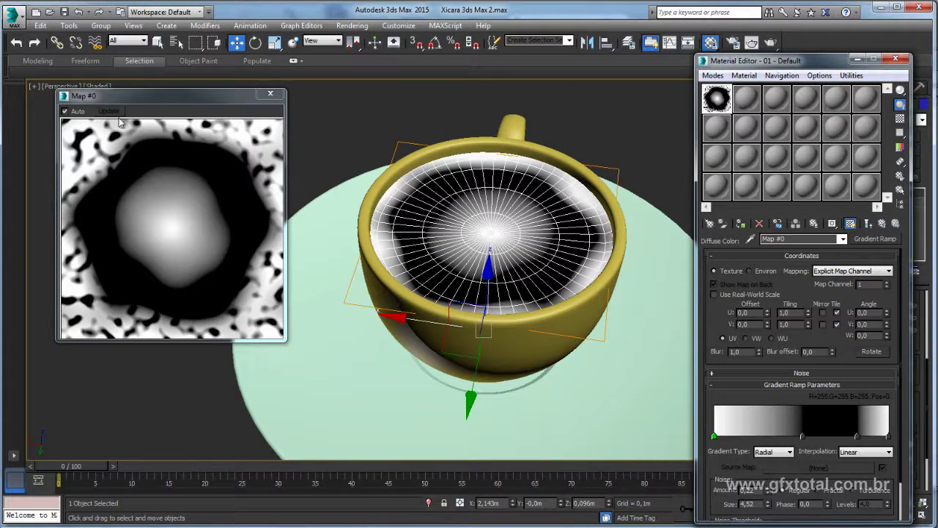
- Change the white end flag's Noise size to 60
{"action": "right_click", "coordinate": [889, 436]}
{"action": "left_click", "coordinate": [922, 444]}
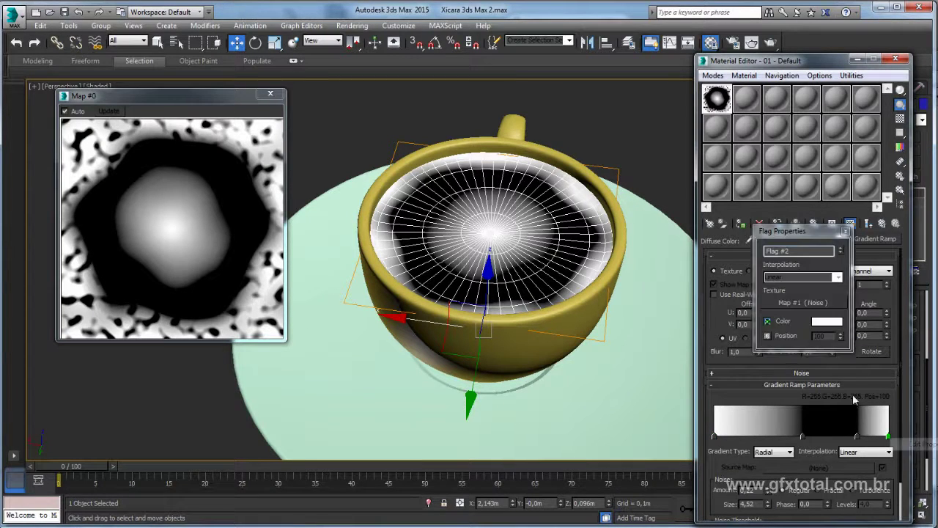
{"action": "left_click", "coordinate": [802, 306]}
{"action": "double_click", "coordinate": [800, 309]}
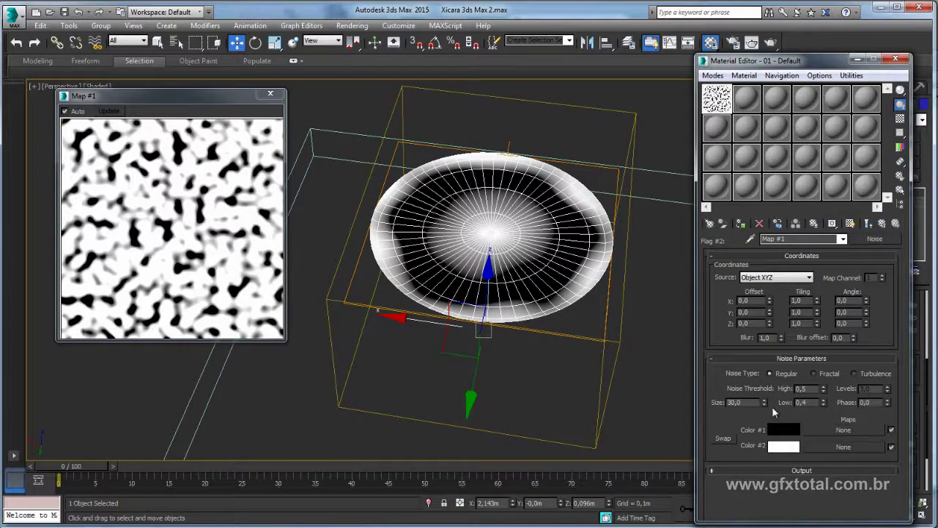
{"action": "type", "text": "60"}
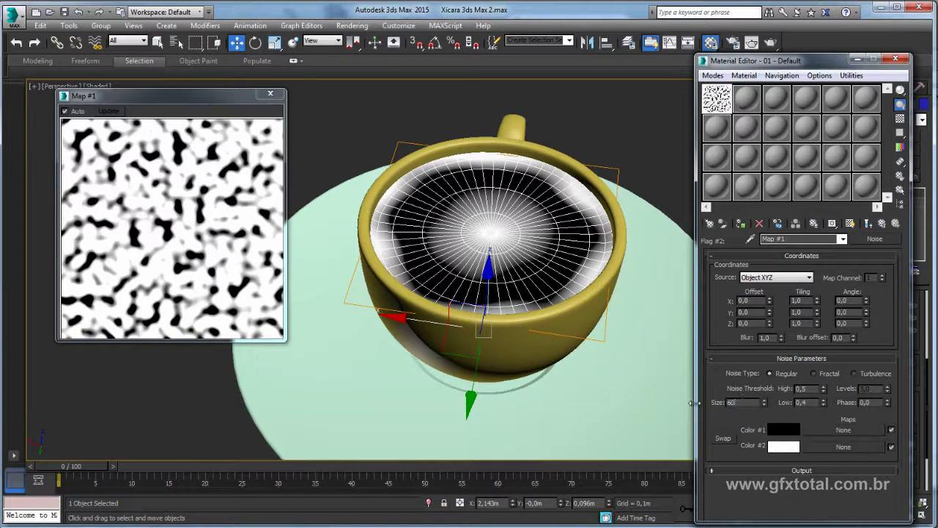
{"action": "key", "text": "Return"}
{"action": "left_click", "coordinate": [883, 223]}
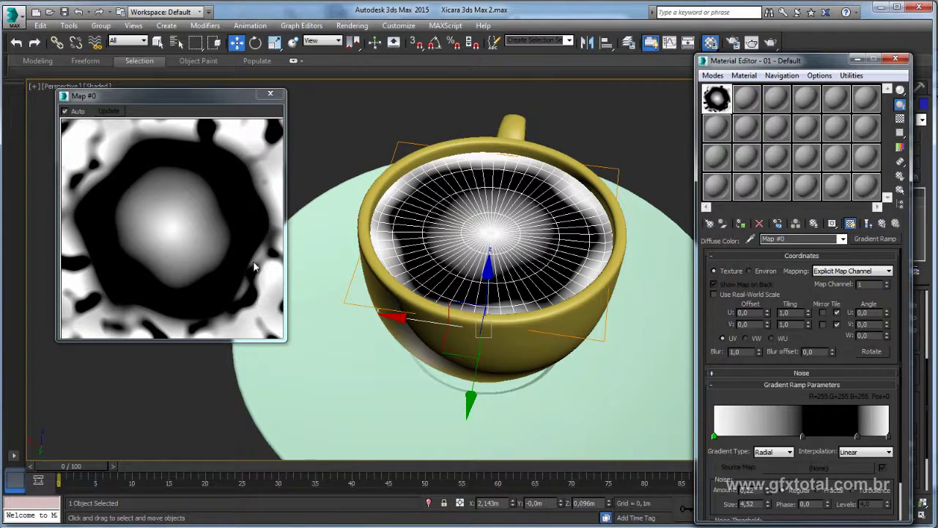
- Set the end flag's Noise High threshold to 0,55 and Low threshold to 0,35
{"action": "right_click", "coordinate": [889, 437]}
{"action": "left_click", "coordinate": [912, 443]}
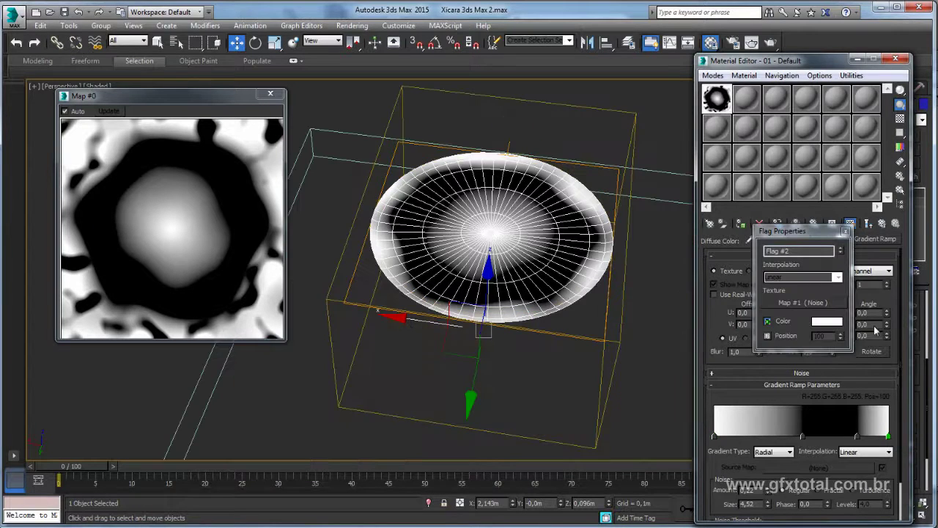
{"action": "left_click", "coordinate": [802, 303]}
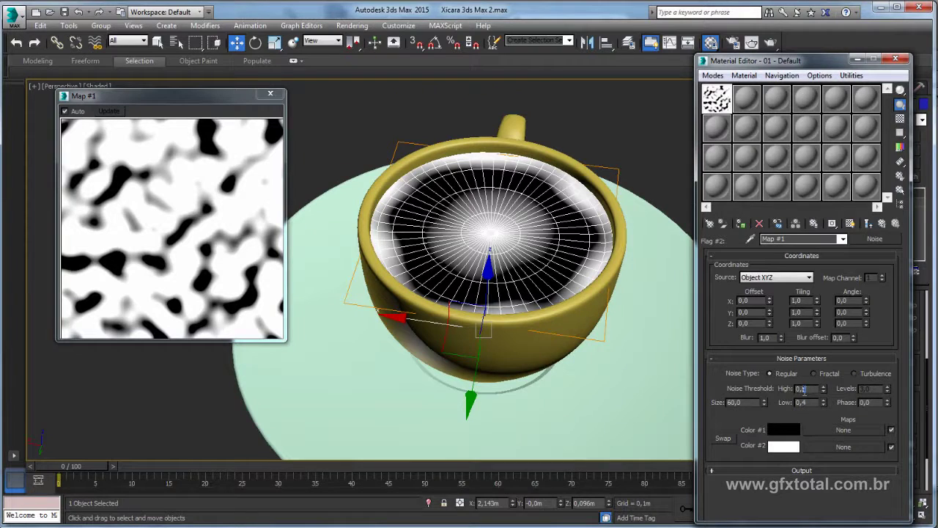
{"action": "type", "text": "55"}
{"action": "key", "text": "Return"}
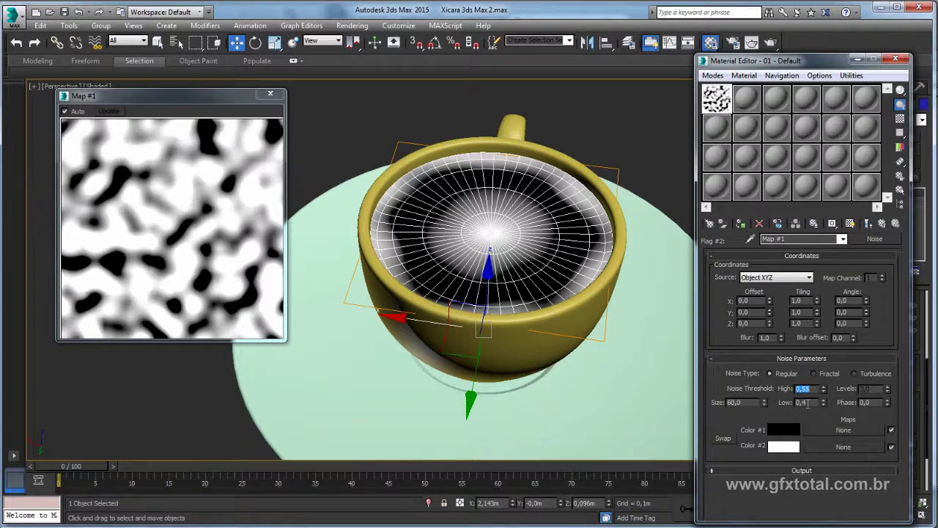
{"action": "left_click", "coordinate": [808, 402]}
{"action": "type", "text": "0,35"}
{"action": "key", "text": "Return"}
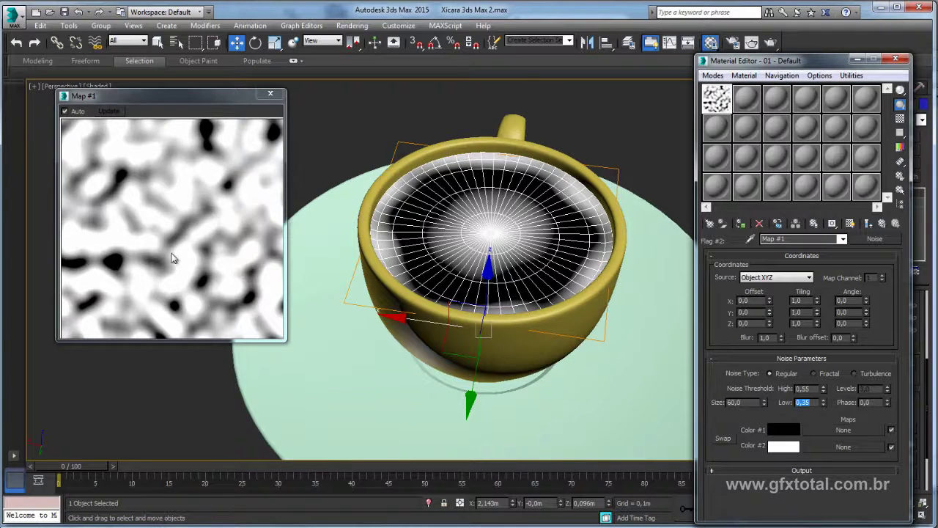
{"action": "left_click", "coordinate": [882, 224]}
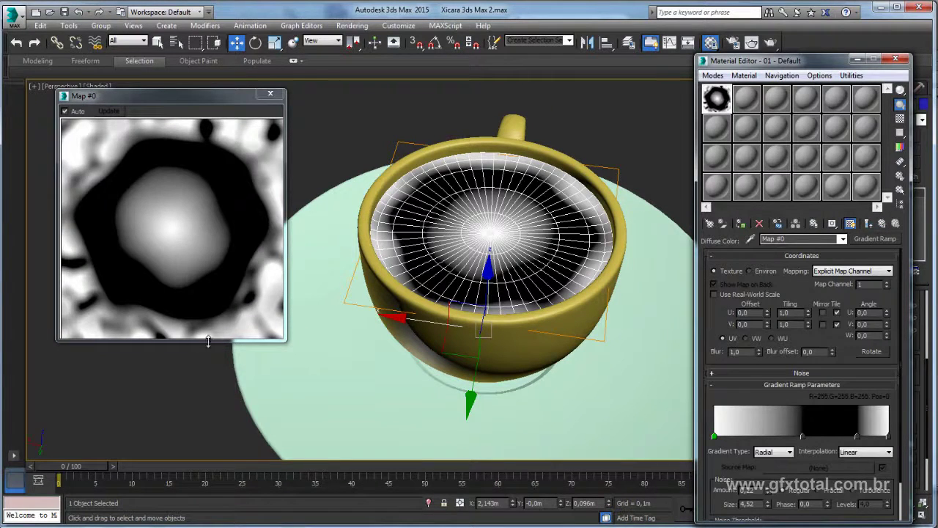
- Copy the Noise texture from the gradient's right end flag (Flag #2)
{"action": "right_click", "coordinate": [890, 439]}
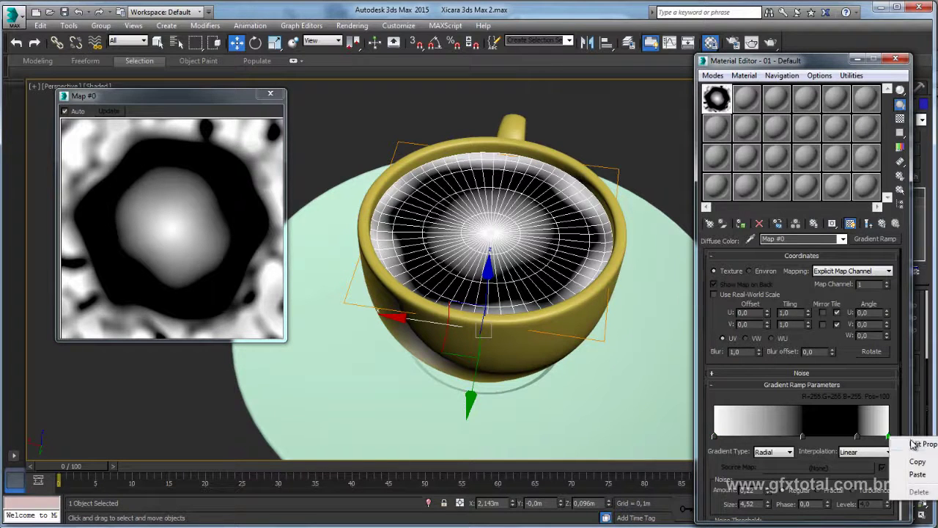
{"action": "left_click", "coordinate": [915, 445]}
{"action": "right_click", "coordinate": [795, 305]}
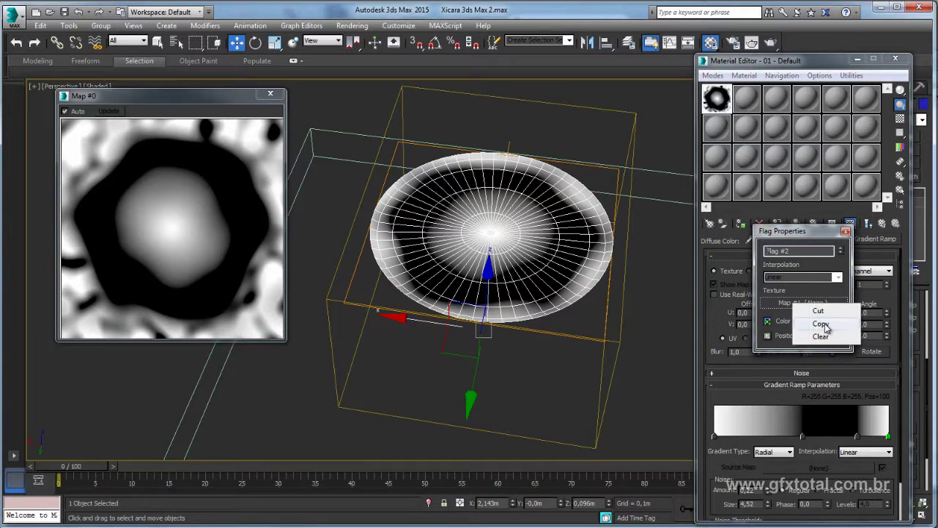
{"action": "left_click", "coordinate": [821, 324]}
{"action": "left_click", "coordinate": [846, 231]}
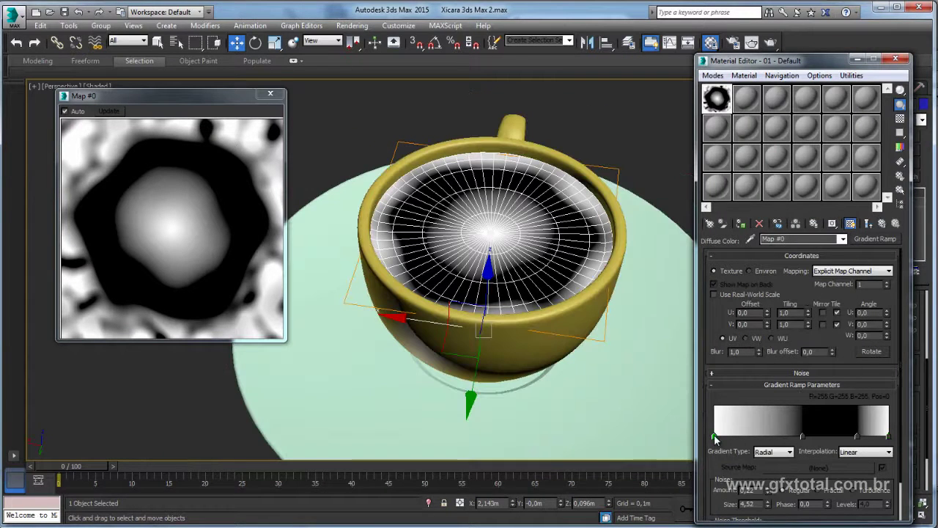
- Paste the Noise map as an instance onto the left flag (Flag #1)
{"action": "right_click", "coordinate": [715, 437]}
{"action": "left_click", "coordinate": [752, 443]}
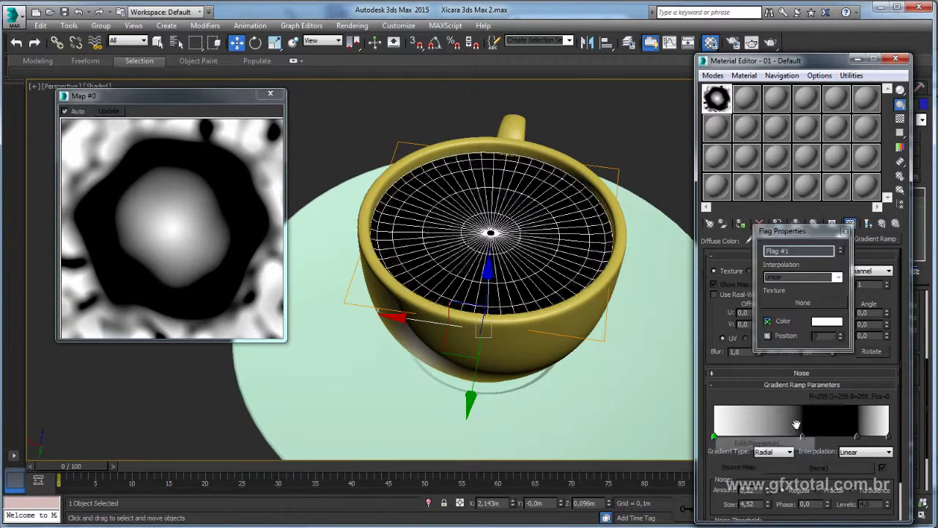
{"action": "right_click", "coordinate": [799, 305]}
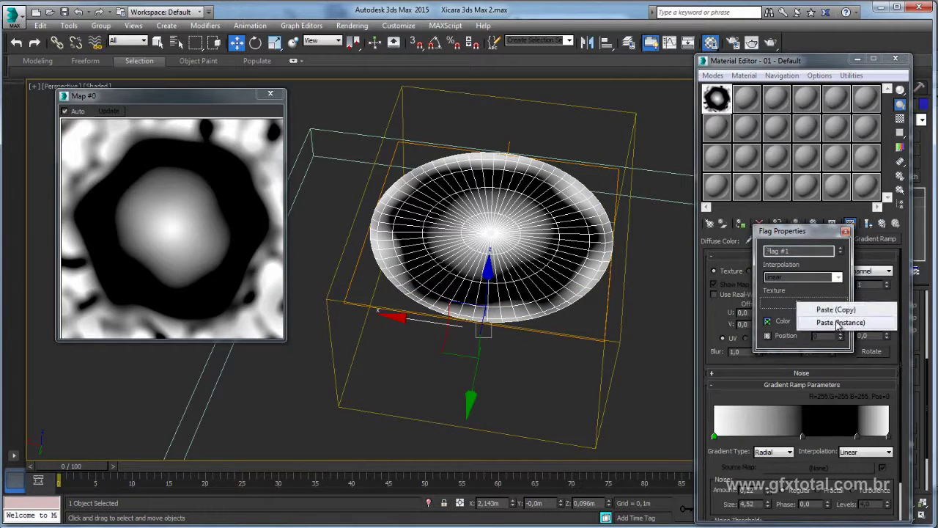
{"action": "left_click", "coordinate": [824, 324]}
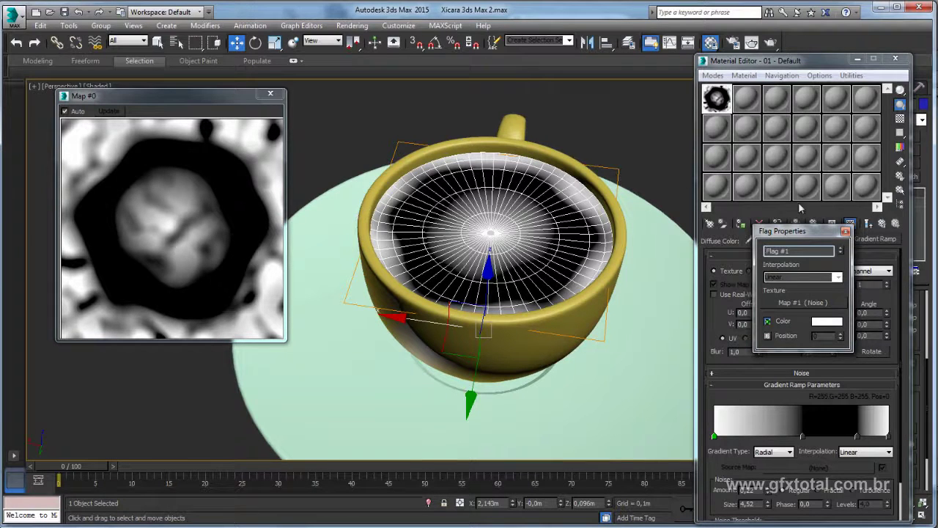
{"action": "left_click", "coordinate": [845, 232]}
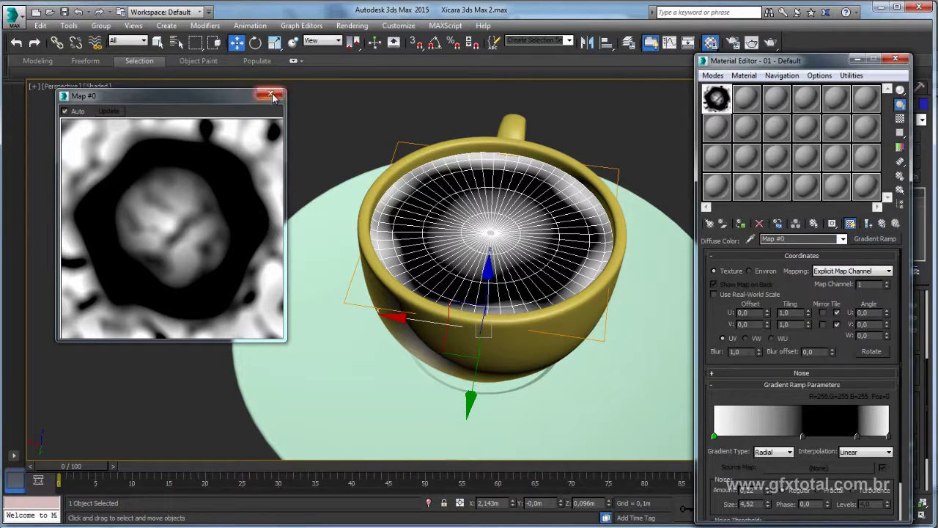
- Close the map preview and Material Editor, viewing the whole cup and saucer
{"action": "left_click", "coordinate": [272, 96]}
{"action": "left_click", "coordinate": [895, 58]}
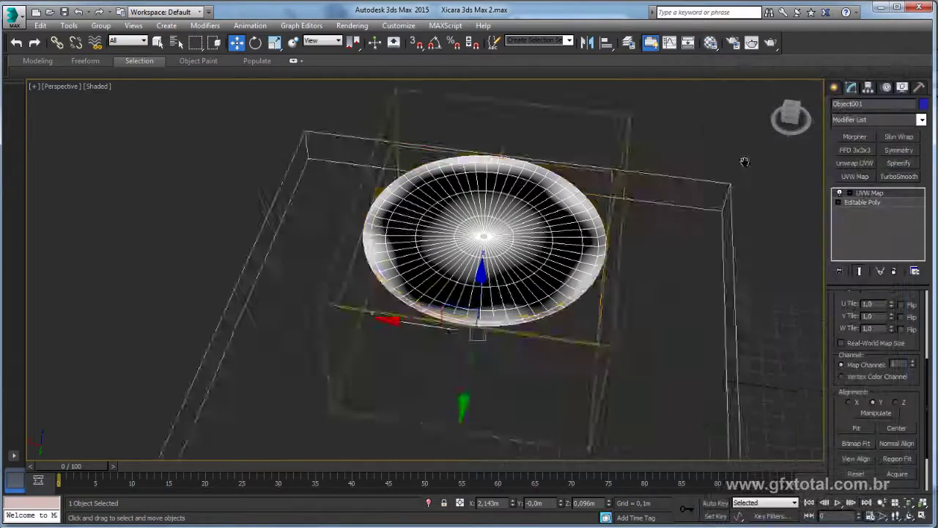
{"action": "middle_click_drag", "start_coordinate": [745, 161], "coordinate": [596, 158]}
{"action": "scroll", "coordinate": [520, 233], "scroll_direction": "down", "scroll_amount": 2}
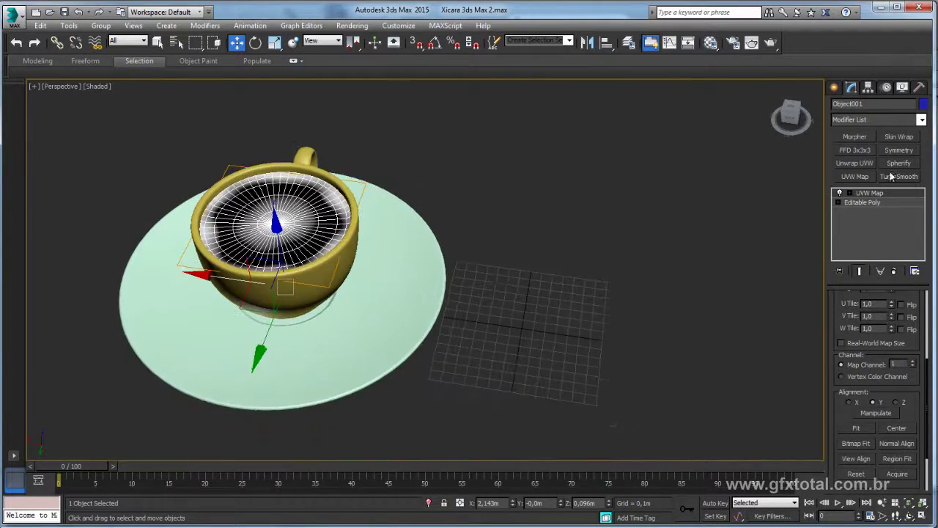
- Convert the coffee liquid surface to Editable Poly
{"action": "scroll", "coordinate": [464, 249], "scroll_direction": "up", "scroll_amount": 3}
{"action": "middle_click_drag", "start_coordinate": [379, 249], "coordinate": [411, 250]}
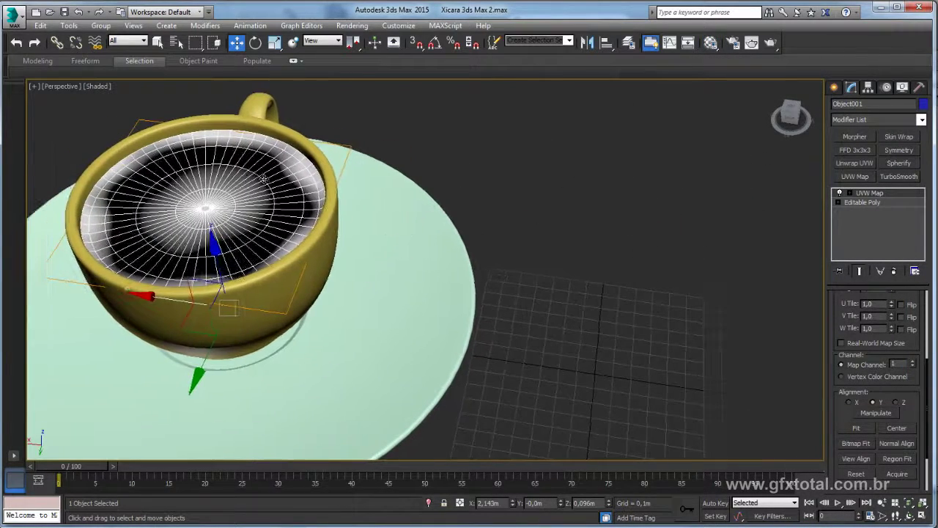
{"action": "right_click", "coordinate": [245, 173]}
{"action": "left_click", "coordinate": [423, 301]}
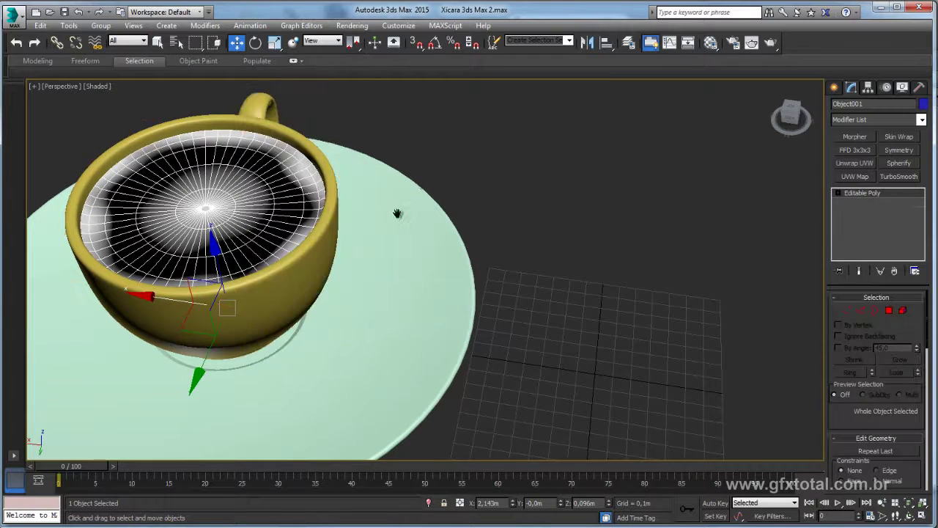
{"action": "middle_click_drag", "start_coordinate": [398, 213], "coordinate": [76, 104], "text": "alt"}
{"action": "left_click", "coordinate": [649, 288]}
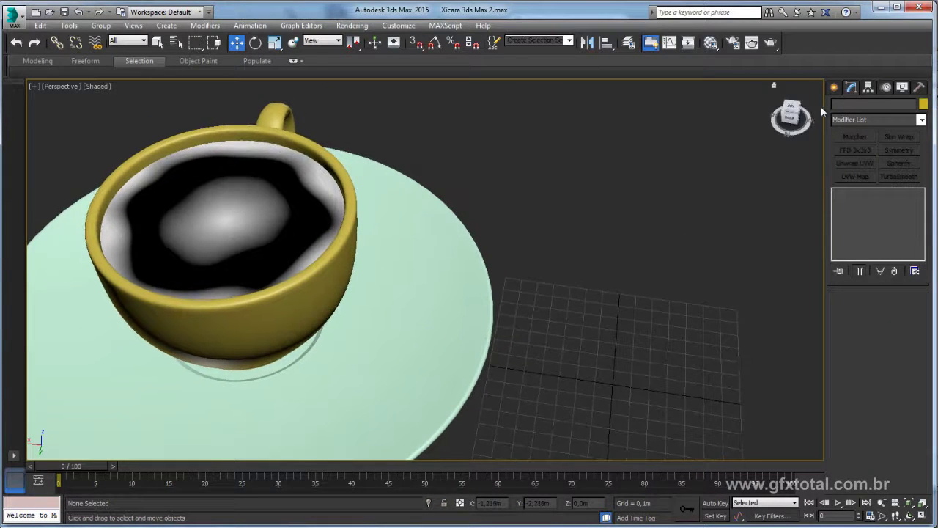
- Create a PF Source 001 emitter, about 0,864m by 0,787m, beside the cup
{"action": "left_click", "coordinate": [835, 87]}
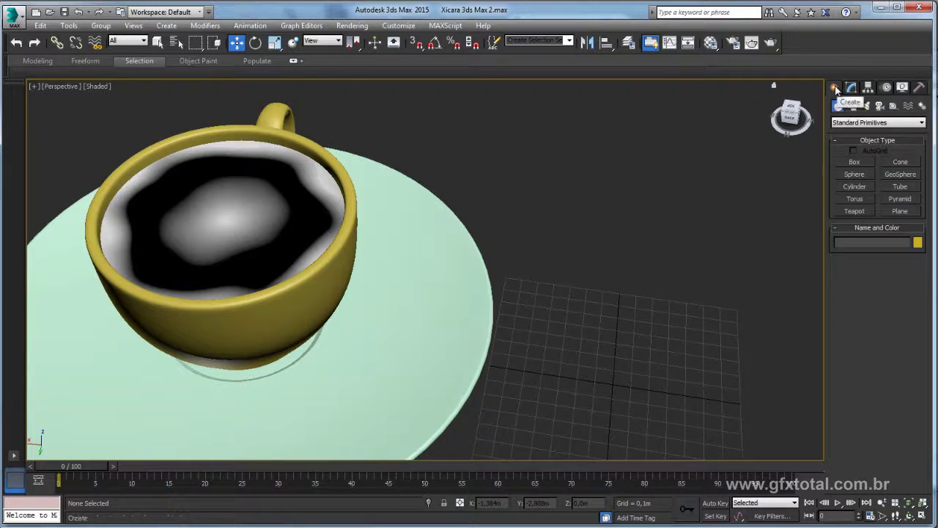
{"action": "left_click", "coordinate": [862, 123]}
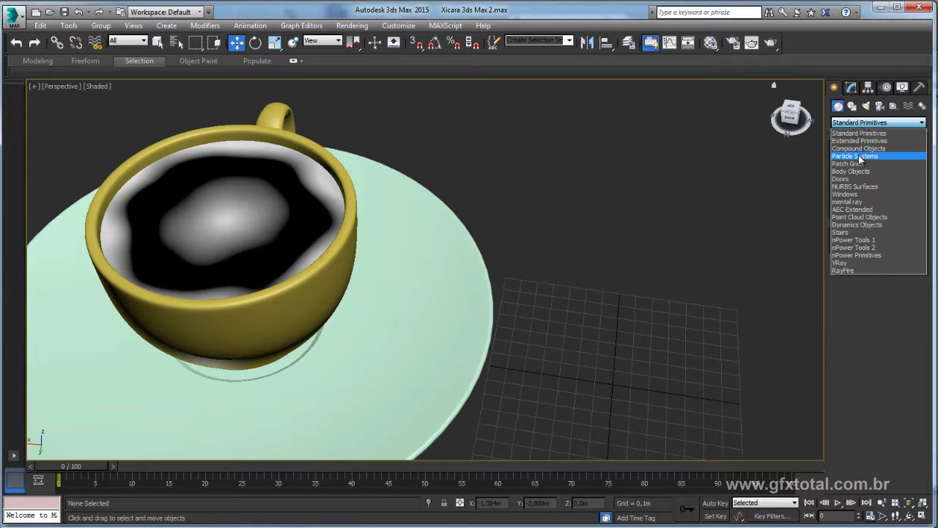
{"action": "left_click", "coordinate": [859, 156]}
{"action": "left_click_drag", "start_coordinate": [589, 315], "coordinate": [708, 431]}
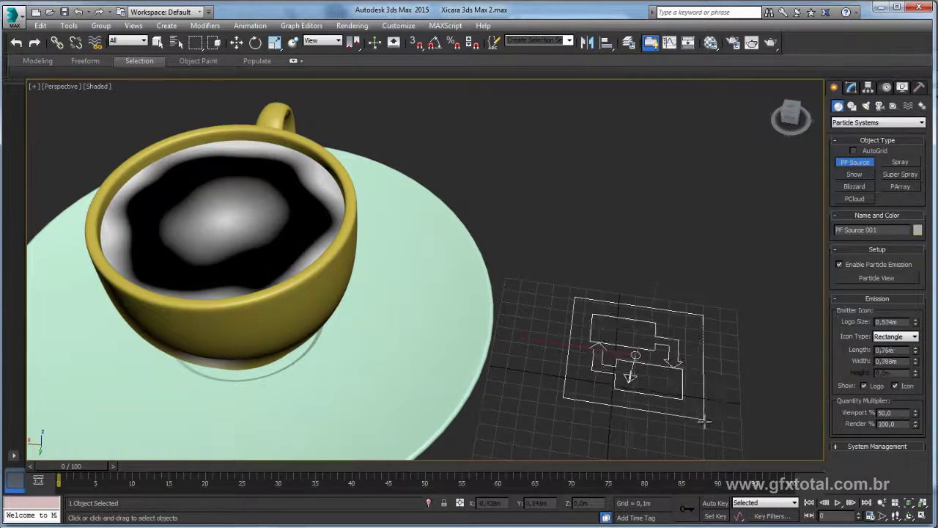
{"action": "scroll", "coordinate": [693, 344], "scroll_direction": "up", "scroll_amount": 2}
{"action": "scroll", "coordinate": [692, 345], "scroll_direction": "down", "scroll_amount": 5}
{"action": "middle_click_drag", "start_coordinate": [693, 344], "coordinate": [609, 327]}
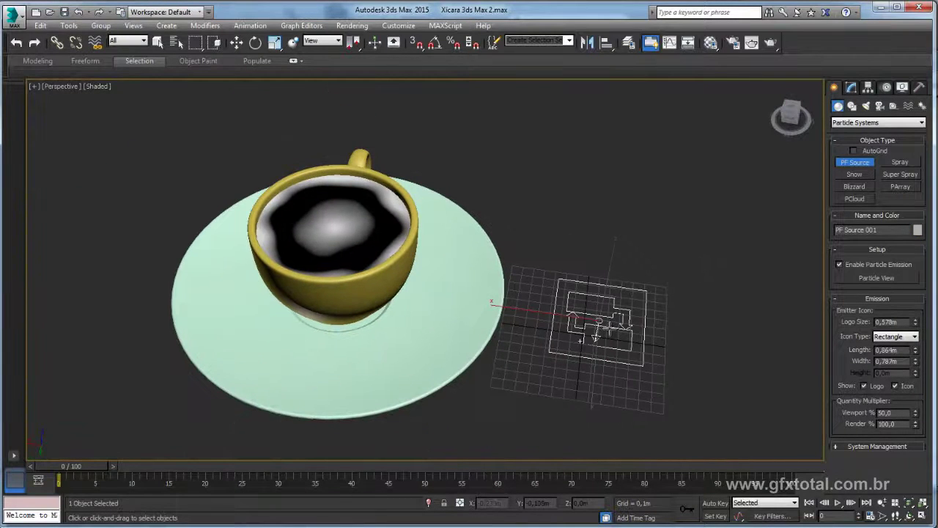
{"action": "key", "text": "w"}
{"action": "left_click", "coordinate": [852, 88]}
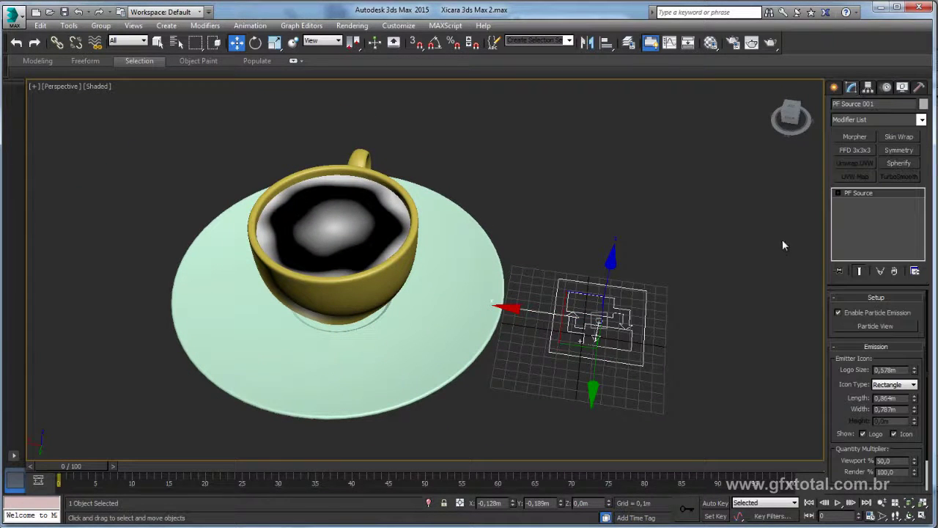
- Delete the Rotation, Speed and Position Icon operators from the PF Source event
{"action": "left_click", "coordinate": [866, 327]}
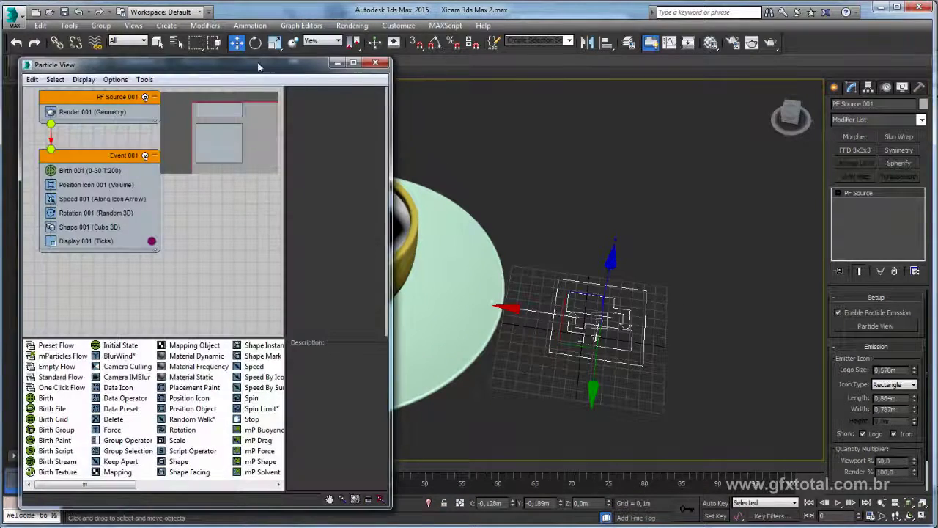
{"action": "mouse_move", "coordinate": [258, 67]}
{"action": "left_mouse_down"}
{"action": "mouse_move", "coordinate": [618, 88]}
{"action": "mouse_move", "coordinate": [640, 66]}
{"action": "left_mouse_up"}
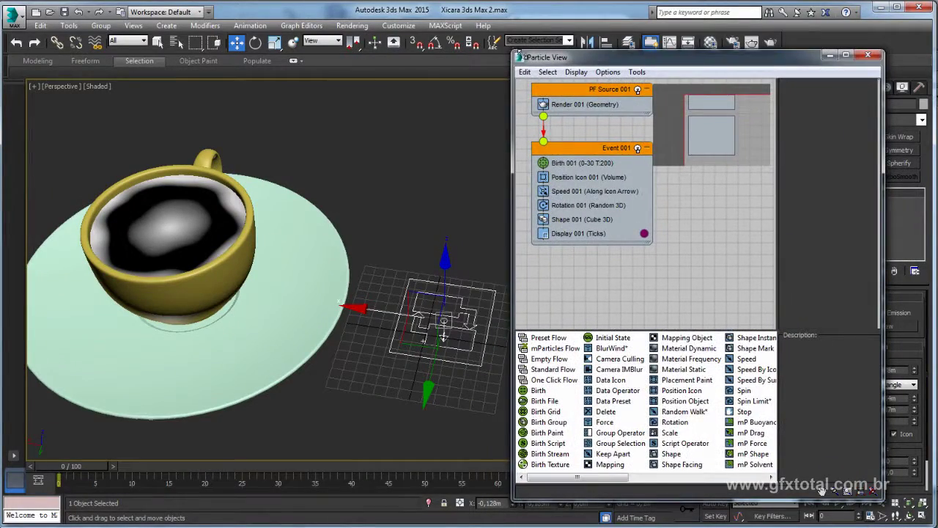
{"action": "left_click_drag", "start_coordinate": [518, 56], "coordinate": [703, 63]}
{"action": "middle_click_drag", "start_coordinate": [749, 239], "coordinate": [750, 260]}
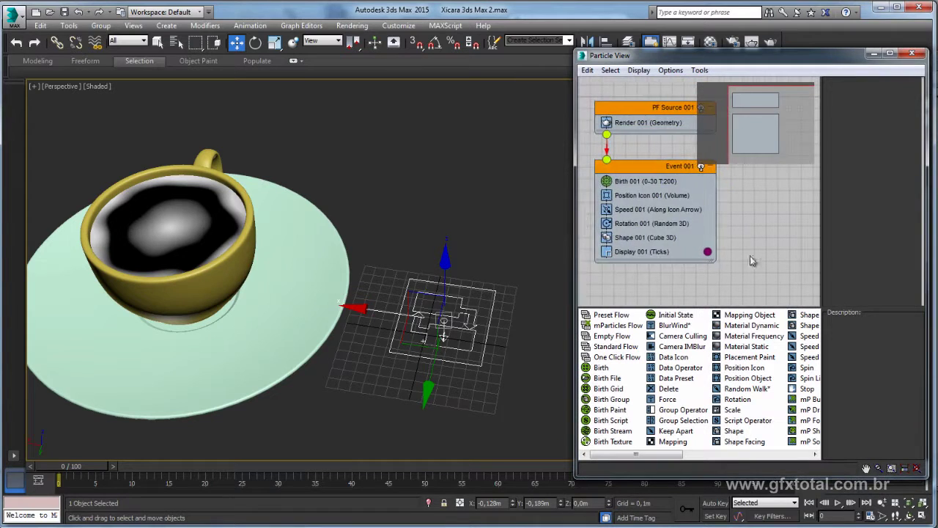
{"action": "left_click", "coordinate": [635, 237]}
{"action": "left_click", "coordinate": [623, 225]}
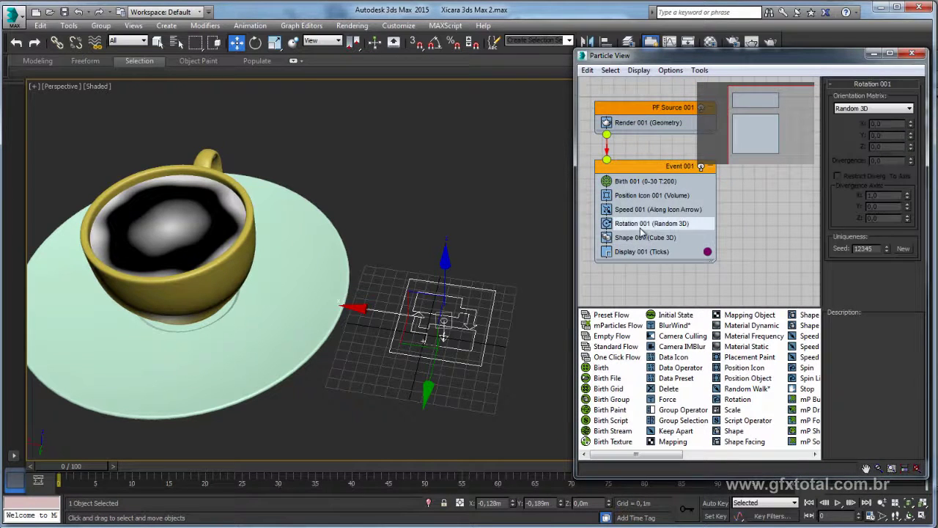
{"action": "key", "text": "Delete"}
{"action": "left_click", "coordinate": [639, 211]}
{"action": "key", "text": "Delete"}
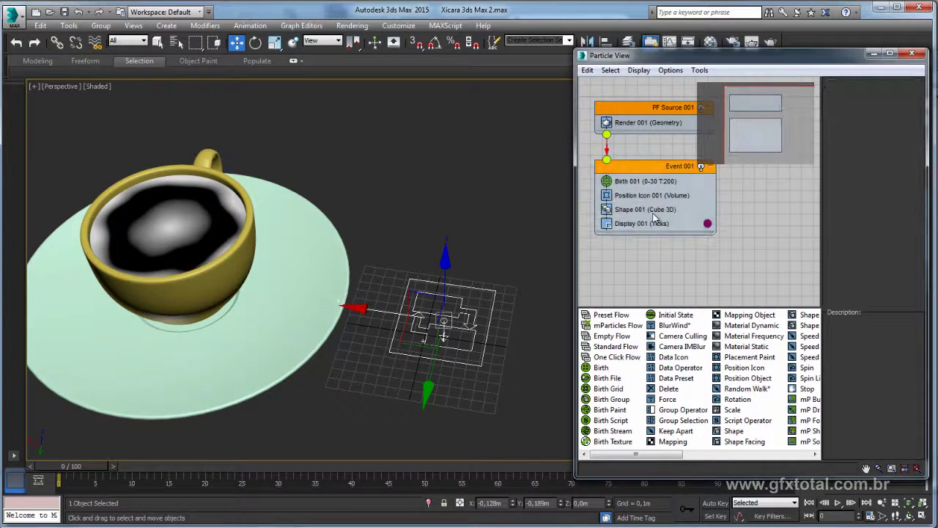
{"action": "left_click", "coordinate": [632, 197]}
{"action": "key", "text": "Delete"}
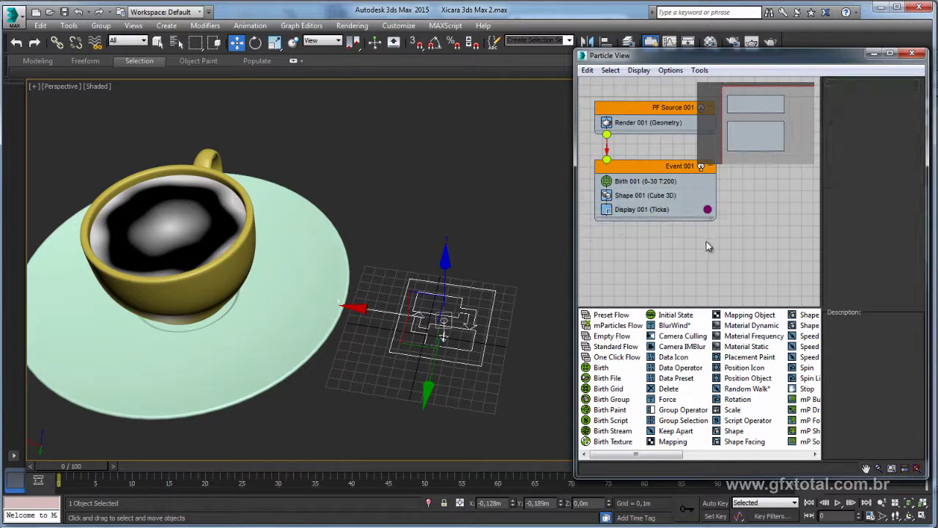
- Replace Birth 001 with Birth Texture, set Emit Stop to 0, and close Particle View
{"action": "left_click", "coordinate": [628, 185]}
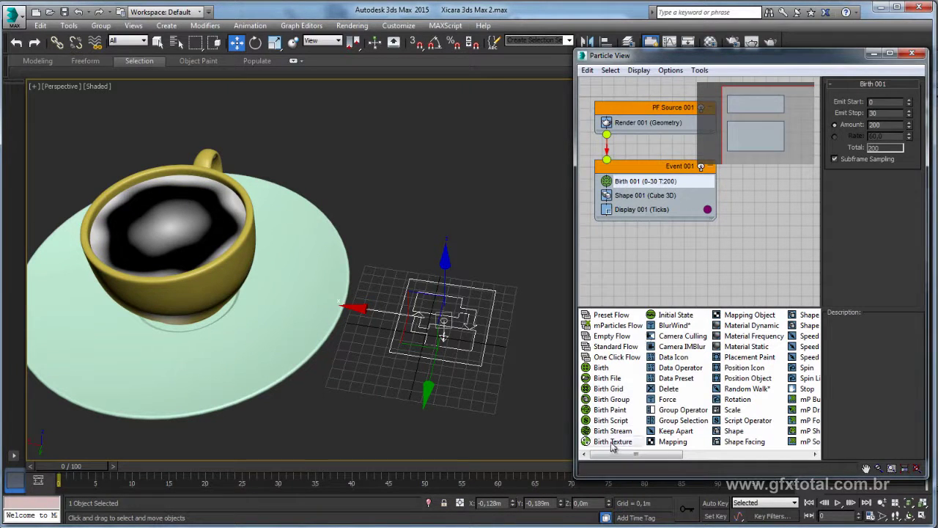
{"action": "mouse_move", "coordinate": [613, 442]}
{"action": "left_mouse_down"}
{"action": "mouse_move", "coordinate": [634, 335]}
{"action": "mouse_move", "coordinate": [604, 184]}
{"action": "left_mouse_up"}
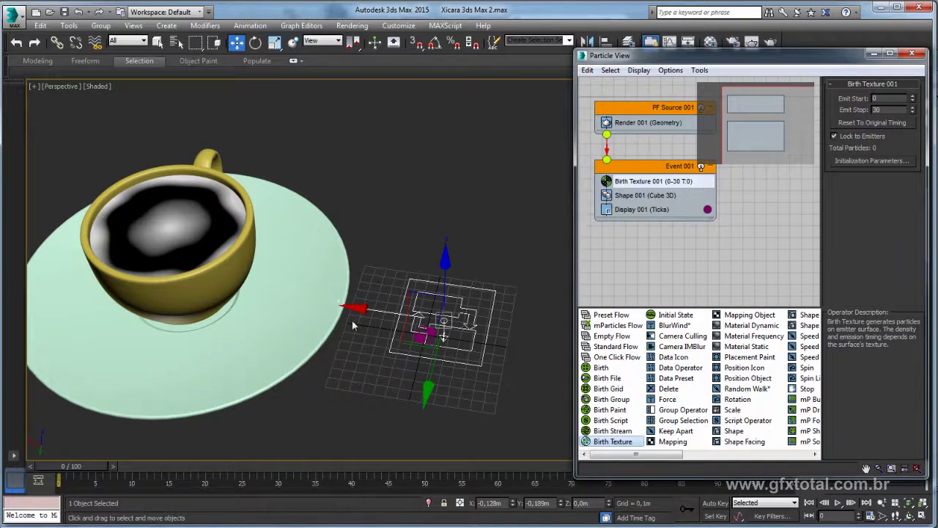
{"action": "middle_click_drag", "start_coordinate": [527, 236], "coordinate": [525, 246]}
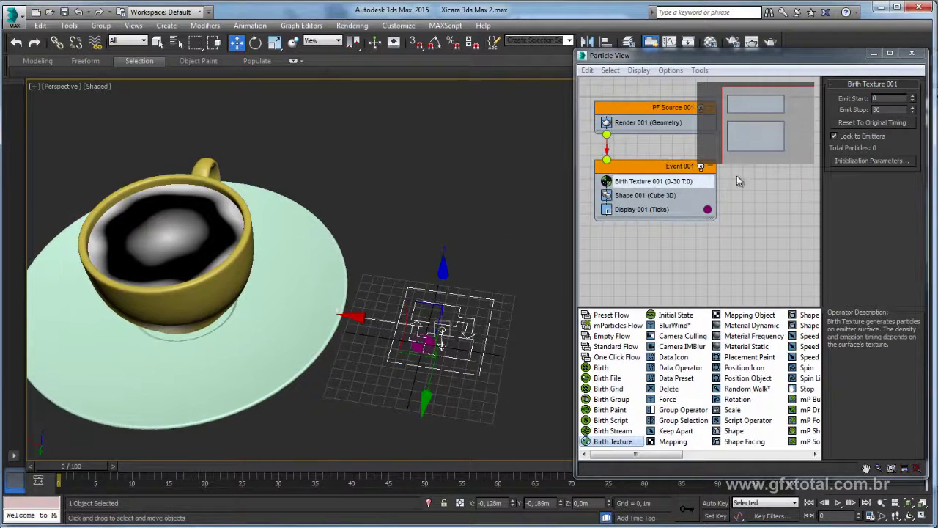
{"action": "right_click", "coordinate": [913, 111]}
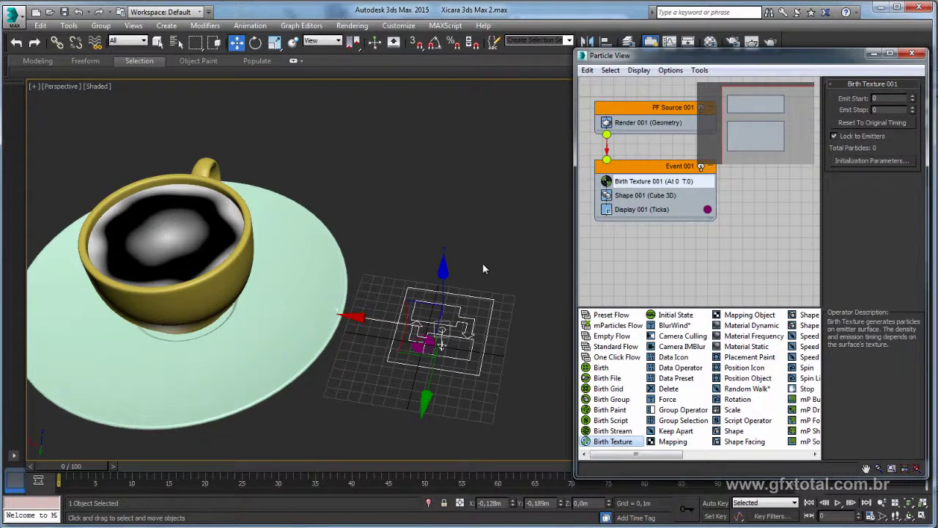
{"action": "middle_click_drag", "start_coordinate": [482, 269], "coordinate": [511, 243]}
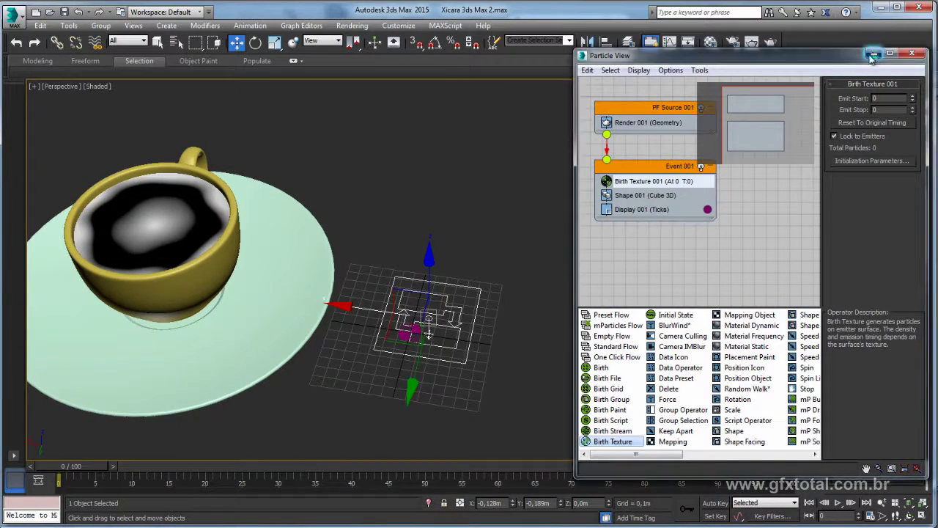
{"action": "left_click", "coordinate": [912, 52]}
{"action": "middle_click_drag", "start_coordinate": [446, 314], "coordinate": [563, 263]}
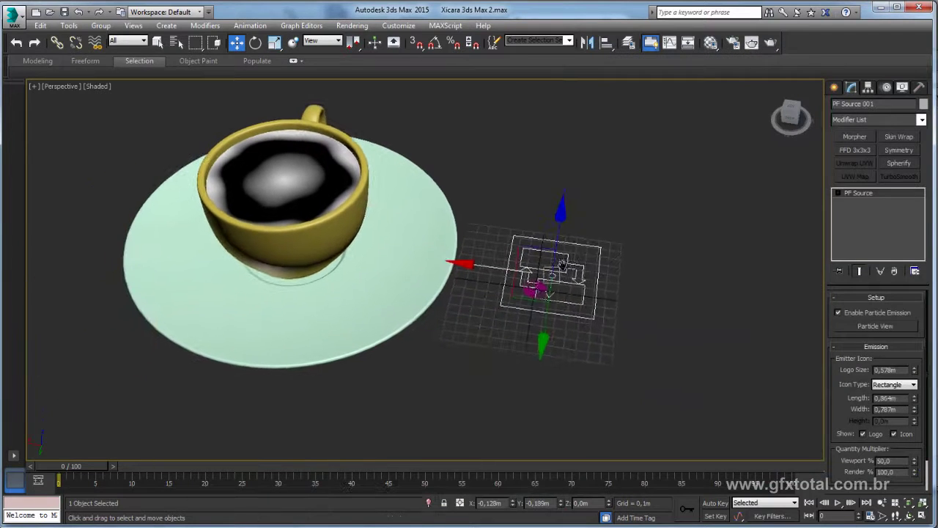
- Reposition the Birth Texture helper and rename the coffee surface to liquido
{"action": "left_click", "coordinate": [534, 292]}
{"action": "left_click_drag", "start_coordinate": [535, 290], "coordinate": [645, 305]}
{"action": "mouse_move", "coordinate": [599, 308]}
{"action": "middle_mouse_down"}
{"action": "mouse_move", "coordinate": [557, 294]}
{"action": "mouse_move", "coordinate": [591, 319]}
{"action": "mouse_move", "coordinate": [602, 355]}
{"action": "middle_mouse_up"}
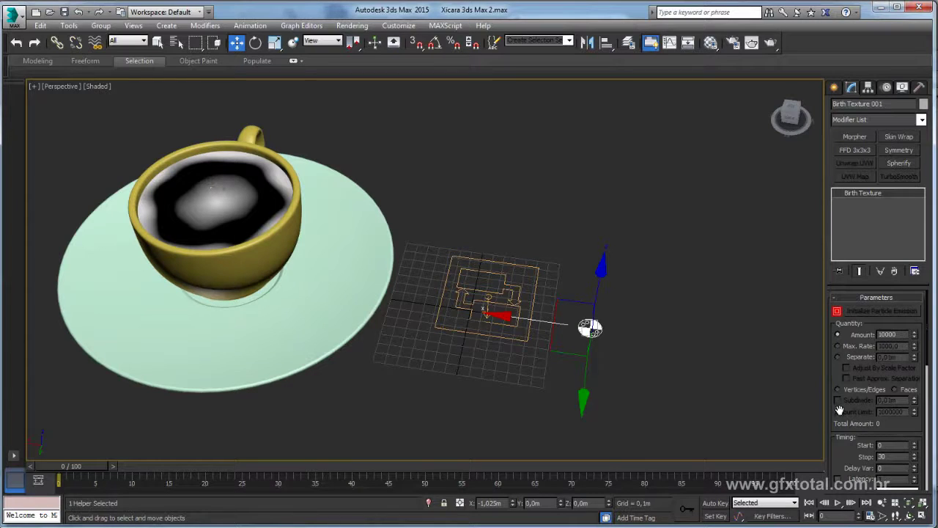
{"action": "left_click_drag", "start_coordinate": [839, 409], "coordinate": [843, 219]}
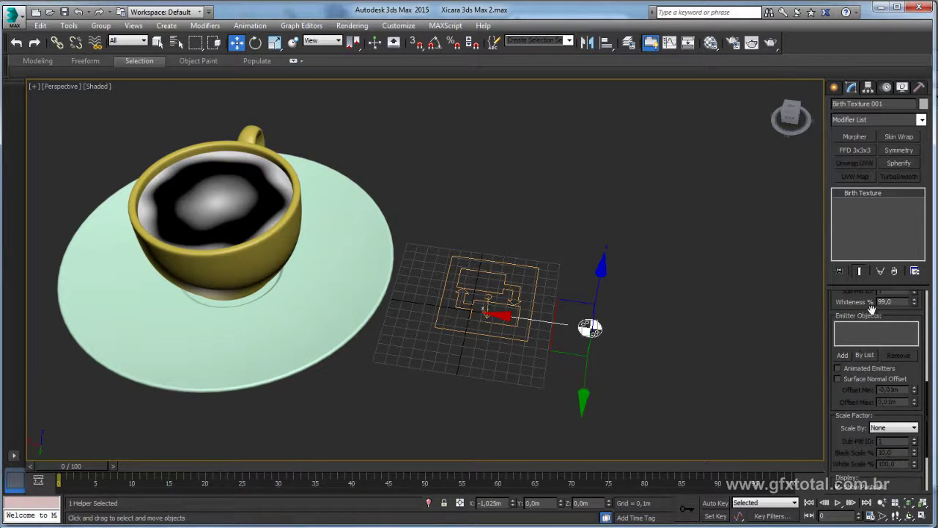
{"action": "left_click", "coordinate": [844, 356]}
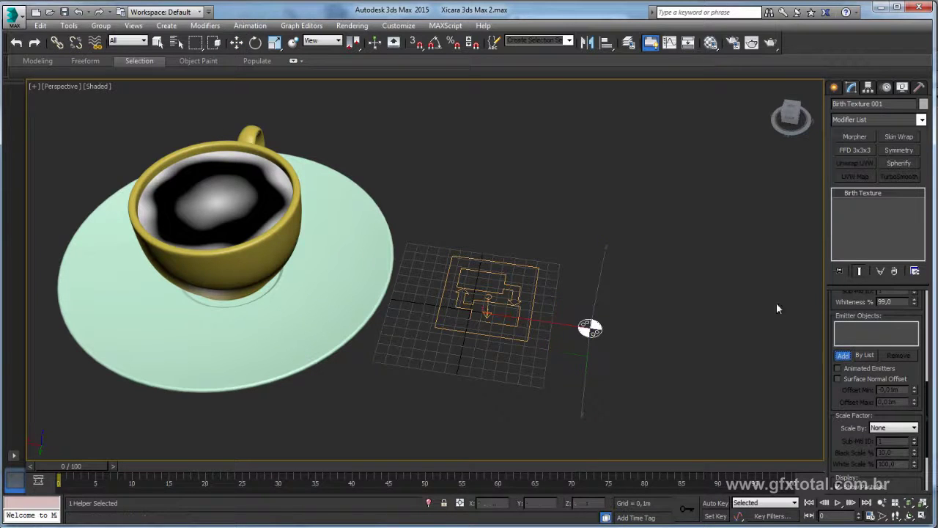
{"action": "left_click", "coordinate": [249, 186]}
{"action": "left_click", "coordinate": [250, 186]}
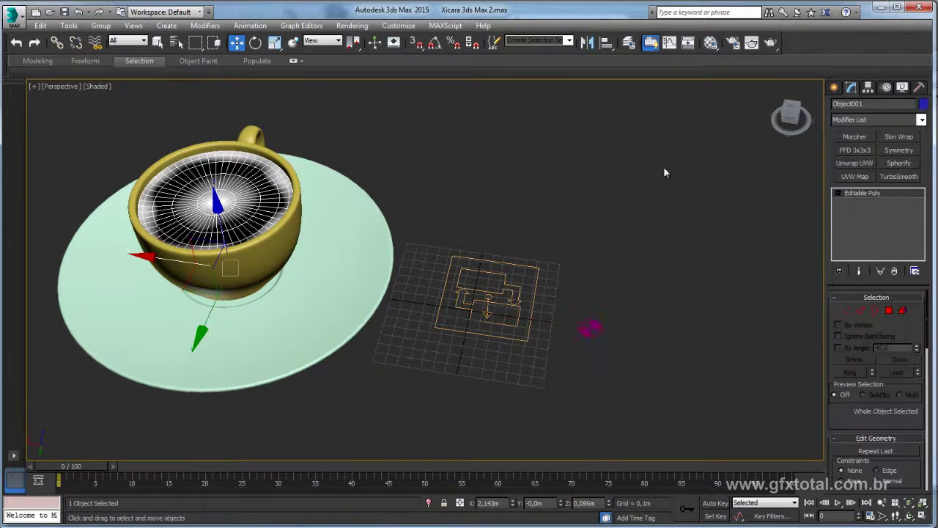
{"action": "key", "text": "BackSpace"}
{"action": "type", "text": "liquido"}
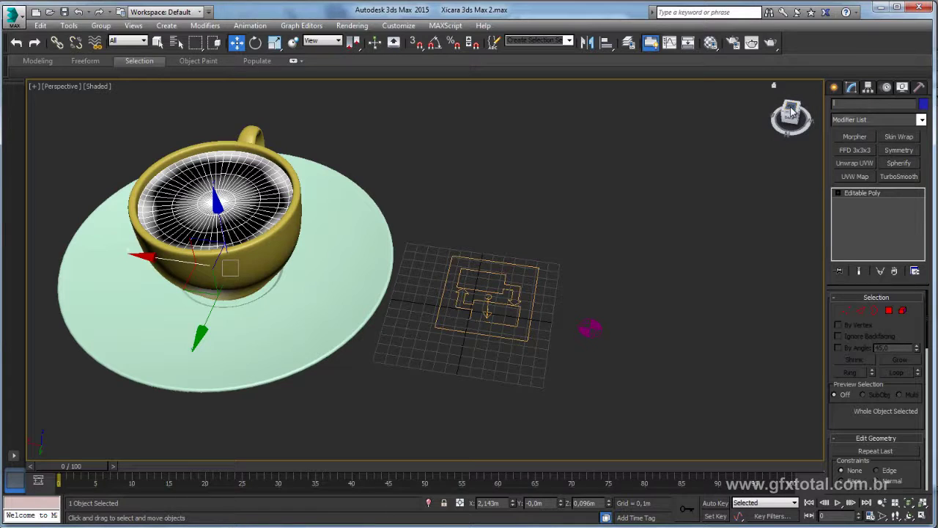
- Add the liquido surface as Birth Texture 001's emitter object
{"action": "left_click", "coordinate": [590, 327]}
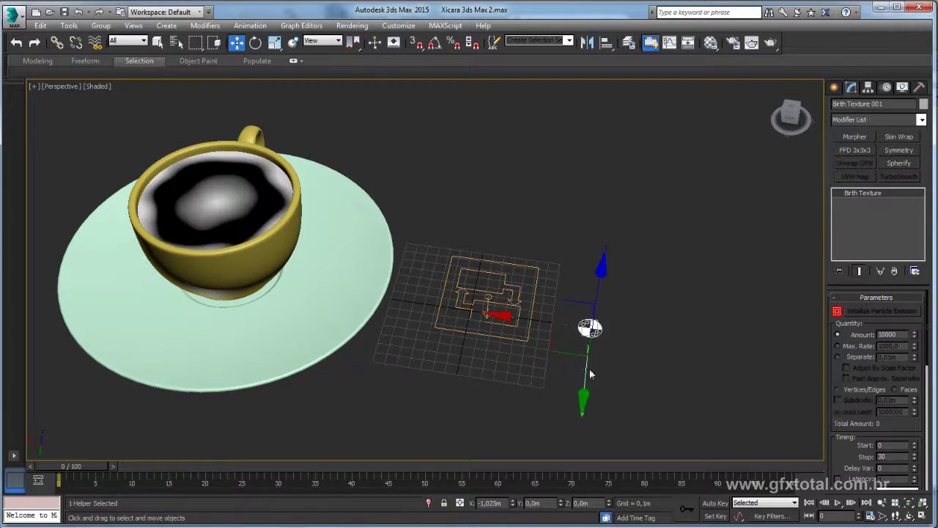
{"action": "scroll", "coordinate": [878, 401], "scroll_direction": "down", "scroll_amount": 5}
{"action": "scroll", "coordinate": [872, 381], "scroll_direction": "down", "scroll_amount": 3}
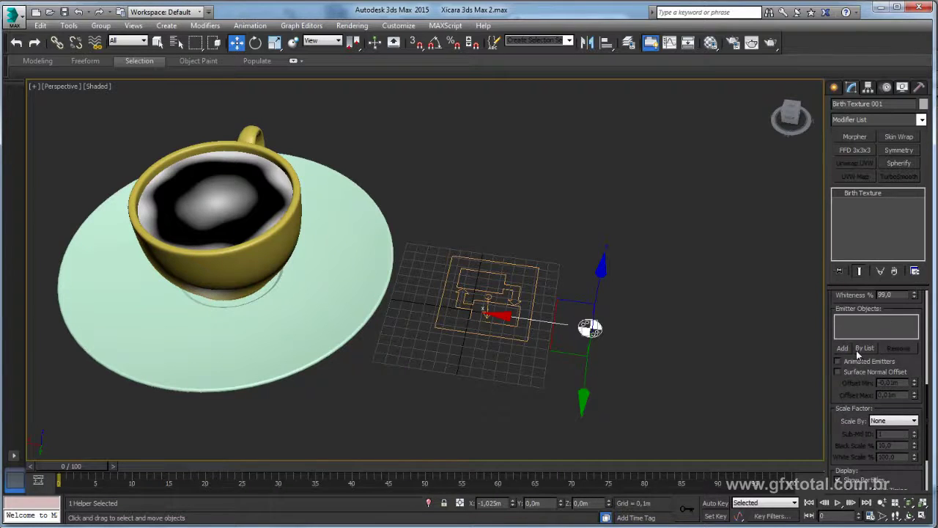
{"action": "left_click", "coordinate": [843, 348]}
{"action": "left_click", "coordinate": [243, 197]}
{"action": "left_click", "coordinate": [854, 323]}
{"action": "scroll", "coordinate": [903, 364], "scroll_direction": "up", "scroll_amount": 3}
{"action": "scroll", "coordinate": [894, 367], "scroll_direction": "up", "scroll_amount": 2}
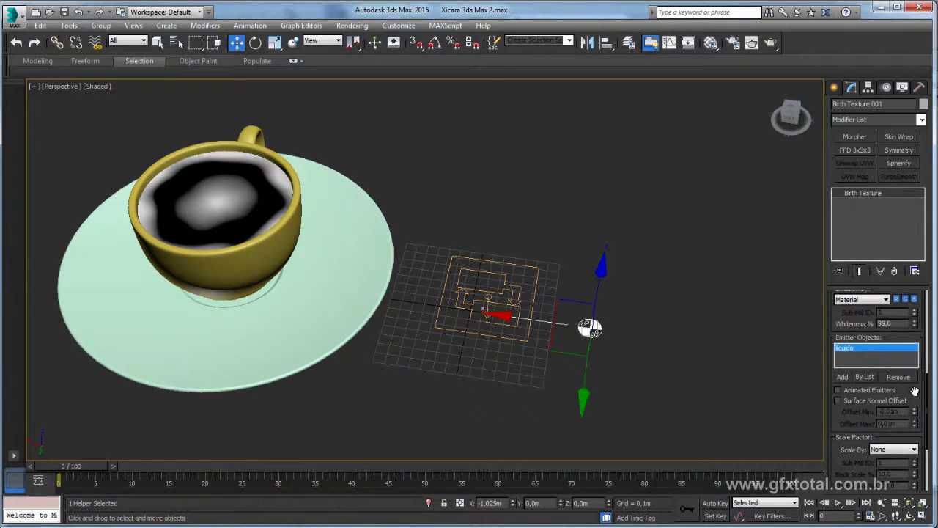
{"action": "middle_click_drag", "start_coordinate": [300, 252], "coordinate": [418, 297], "text": "alt"}
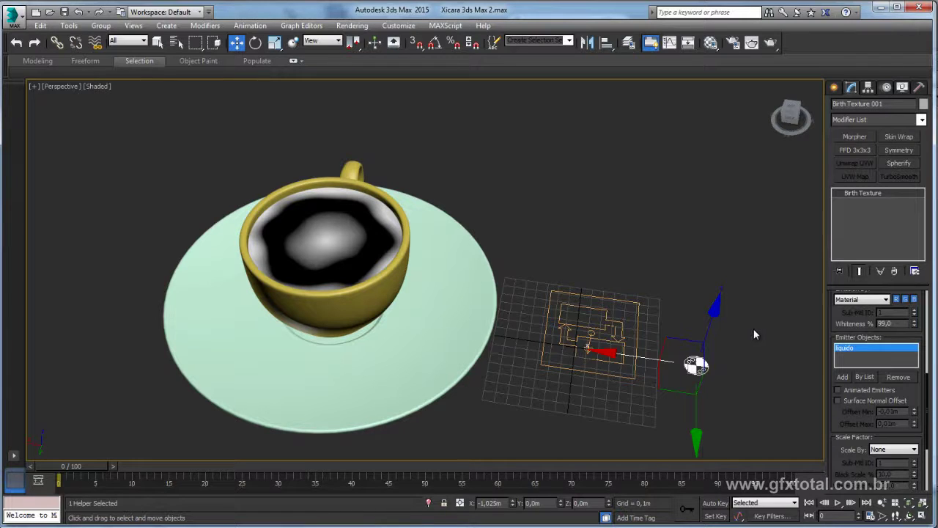
- Set Birth Texture's Amount to 1000 and enable Initialize Particle Emission
{"action": "left_click_drag", "start_coordinate": [926, 415], "coordinate": [926, 447]}
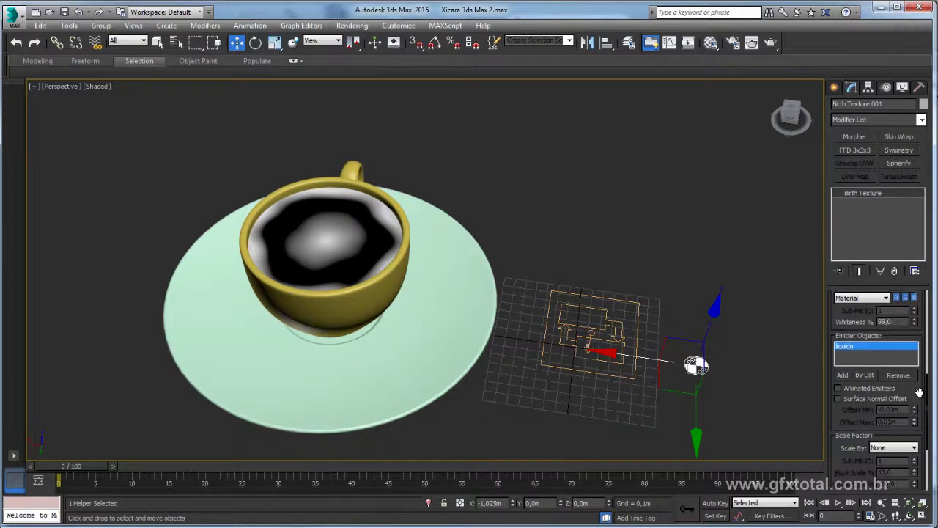
{"action": "middle_click_drag", "start_coordinate": [425, 257], "coordinate": [483, 228]}
{"action": "scroll", "coordinate": [847, 440], "scroll_direction": "up", "scroll_amount": 3}
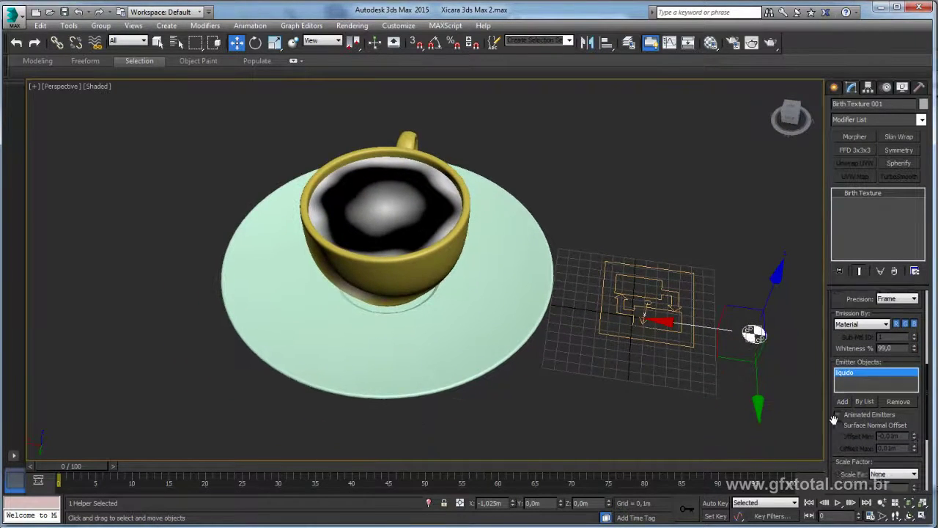
{"action": "scroll", "coordinate": [848, 441], "scroll_direction": "up", "scroll_amount": 3}
{"action": "scroll", "coordinate": [848, 441], "scroll_direction": "up", "scroll_amount": 3}
{"action": "scroll", "coordinate": [848, 441], "scroll_direction": "up", "scroll_amount": 3}
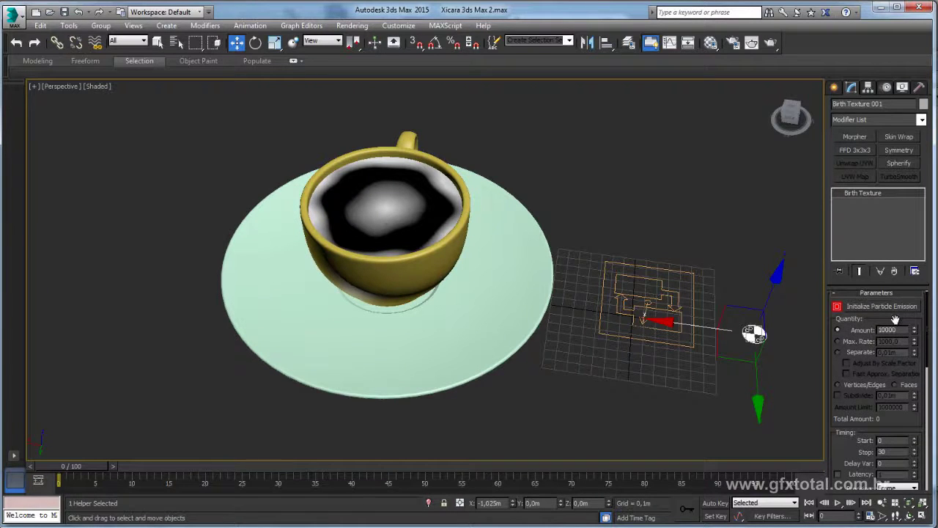
{"action": "scroll", "coordinate": [901, 335], "scroll_direction": "up", "scroll_amount": 1}
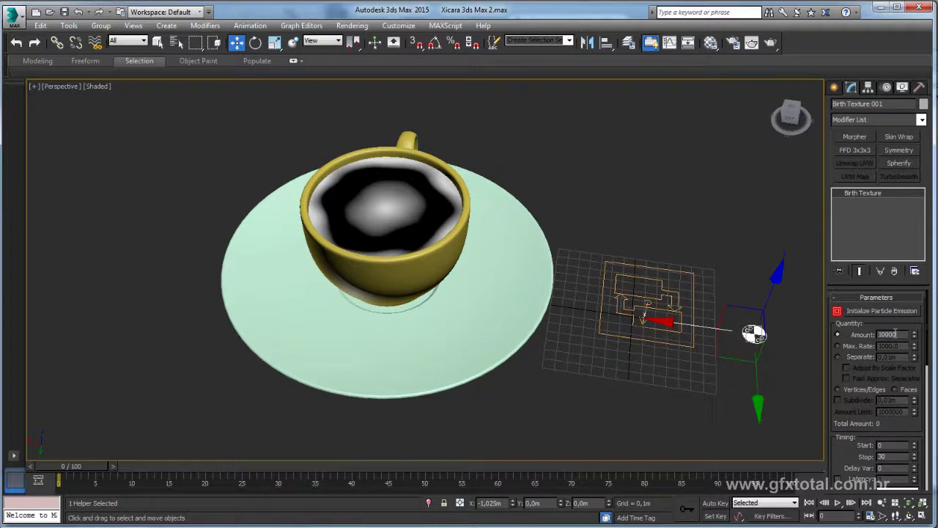
{"action": "double_click", "coordinate": [896, 334]}
{"action": "left_click", "coordinate": [886, 313]}
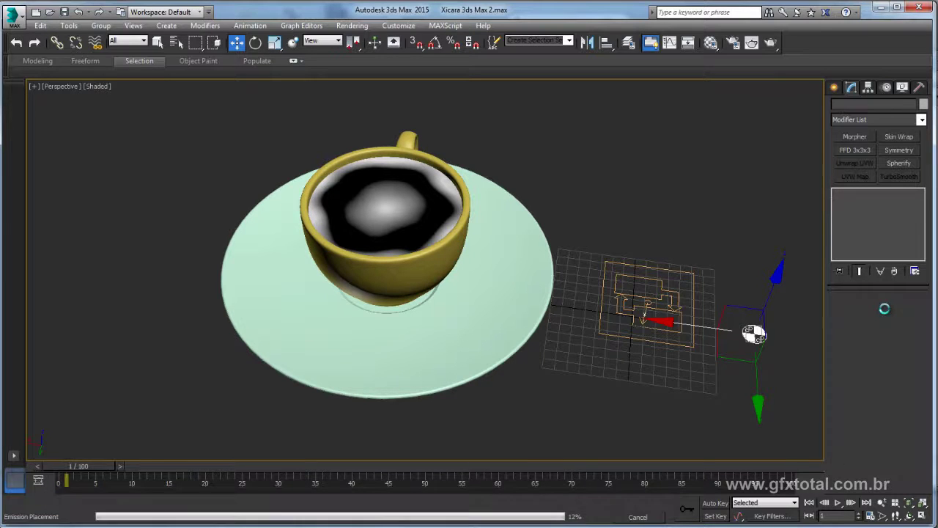
- Inspect the 17 particles on the liquid's foam edge and select the PF Source emitter
{"action": "middle_click_drag", "start_coordinate": [412, 177], "coordinate": [435, 206]}
{"action": "scroll", "coordinate": [436, 206], "scroll_direction": "up", "scroll_amount": 5}
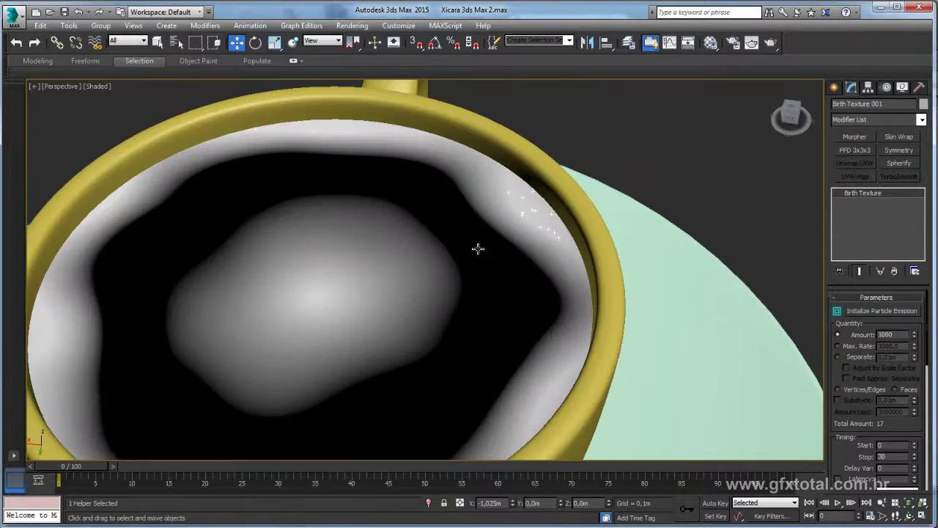
{"action": "scroll", "coordinate": [283, 163], "scroll_direction": "down", "scroll_amount": 3}
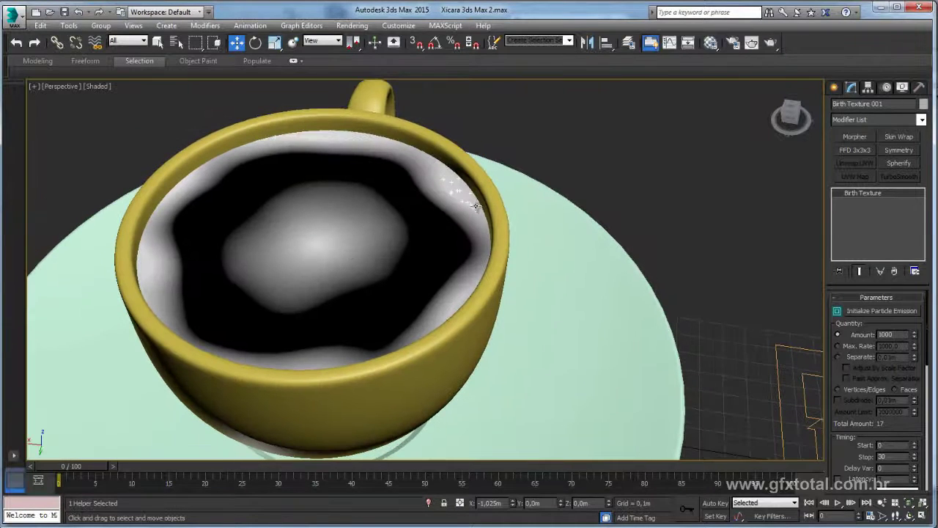
{"action": "scroll", "coordinate": [672, 318], "scroll_direction": "down", "scroll_amount": 3}
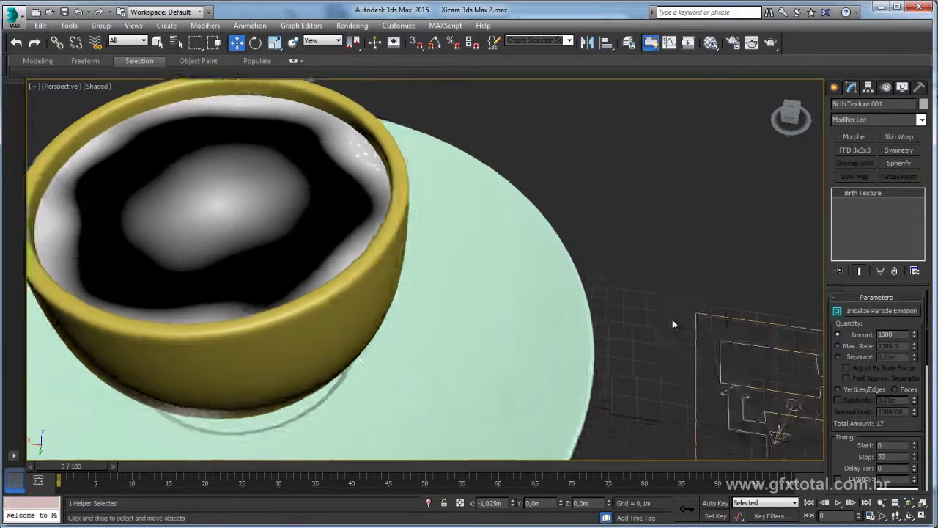
{"action": "scroll", "coordinate": [672, 319], "scroll_direction": "down", "scroll_amount": 2}
{"action": "left_click", "coordinate": [698, 309]}
- Set Shape 001's 3D shape to Sphere 80-sides in Particle View
{"action": "left_click", "coordinate": [875, 325]}
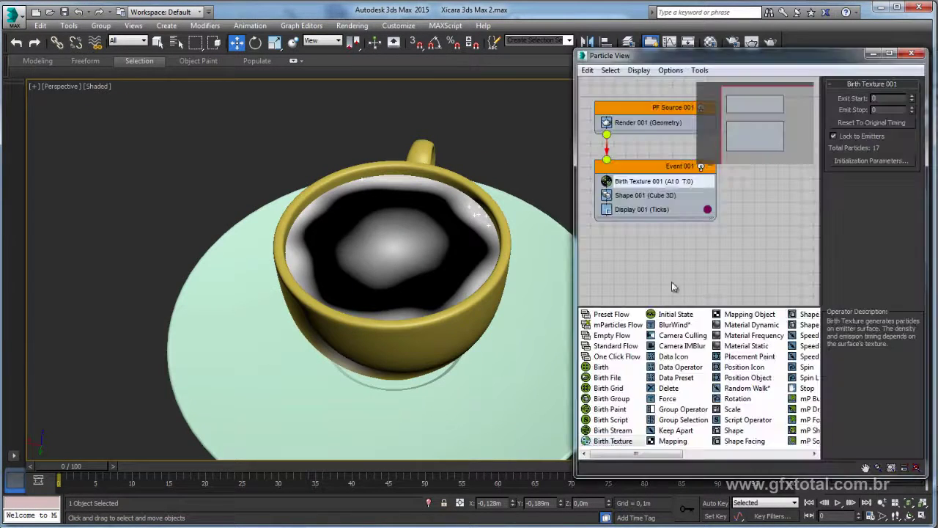
{"action": "left_click", "coordinate": [667, 196]}
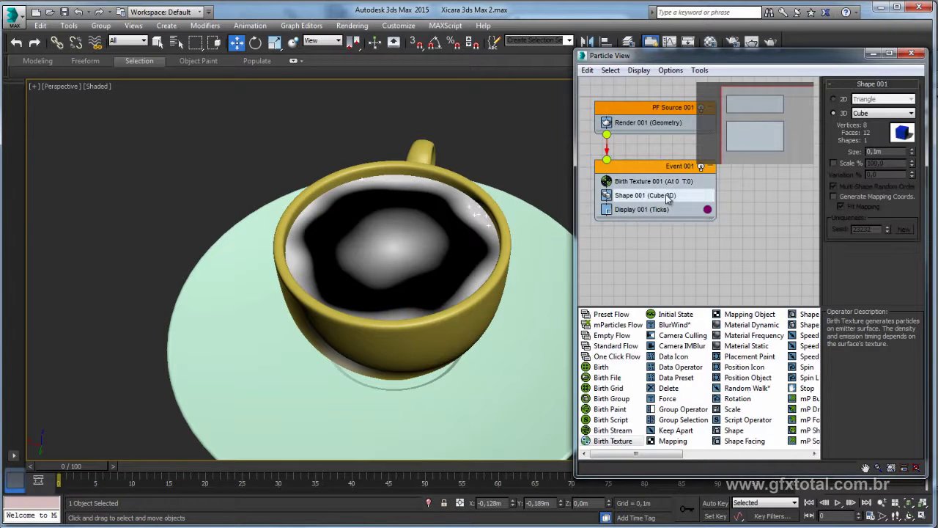
{"action": "left_click", "coordinate": [877, 114]}
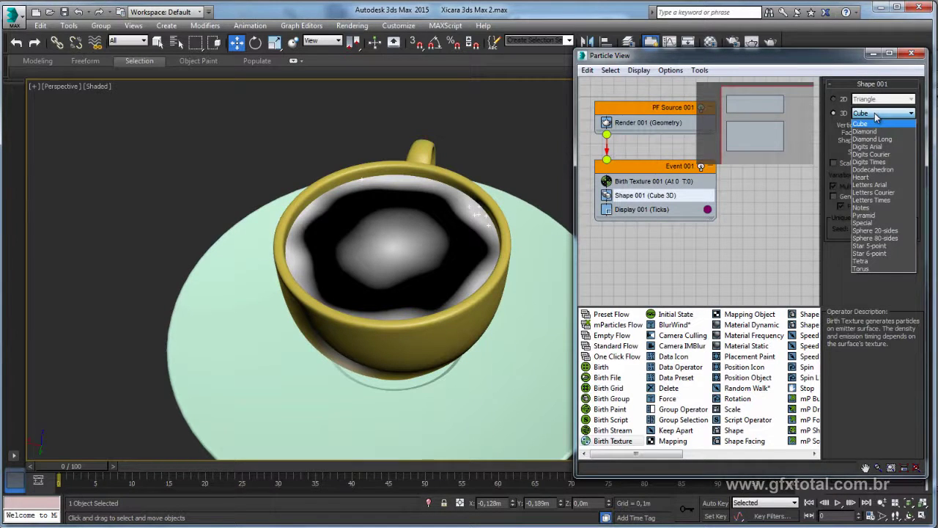
{"action": "left_click", "coordinate": [890, 244]}
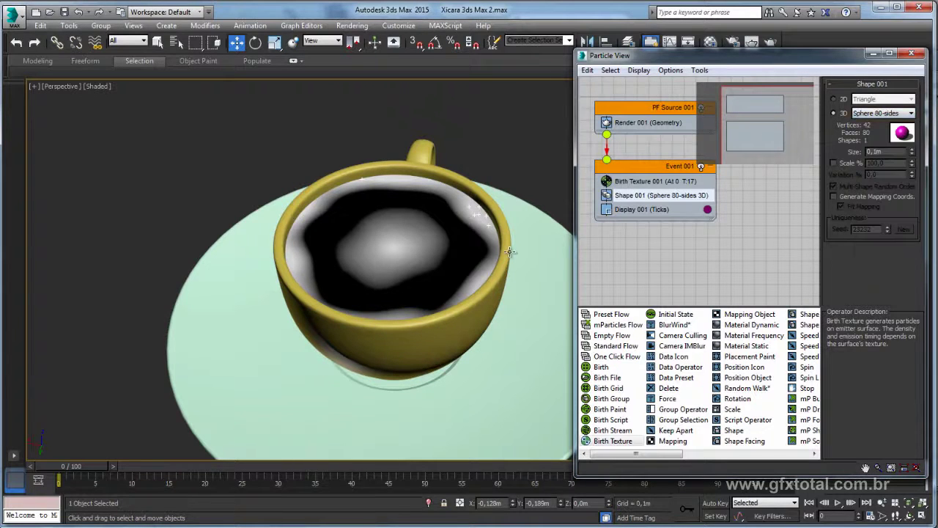
{"action": "scroll", "coordinate": [512, 253], "scroll_direction": "up", "scroll_amount": 3}
{"action": "scroll", "coordinate": [512, 253], "scroll_direction": "up", "scroll_amount": 2}
- Set Display 001 type to Geometry, showing magenta spheres along the liquid's edge
{"action": "left_click", "coordinate": [656, 210]}
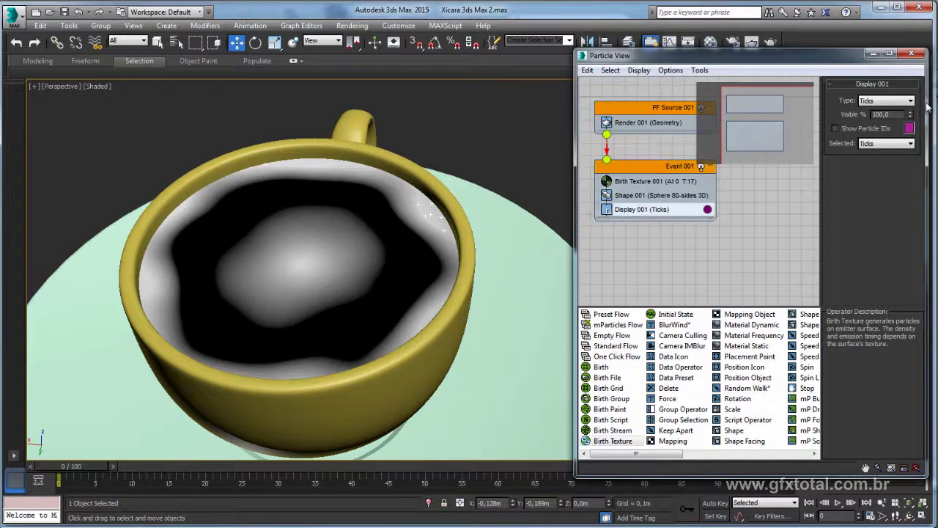
{"action": "left_click", "coordinate": [887, 101]}
{"action": "left_click", "coordinate": [882, 158]}
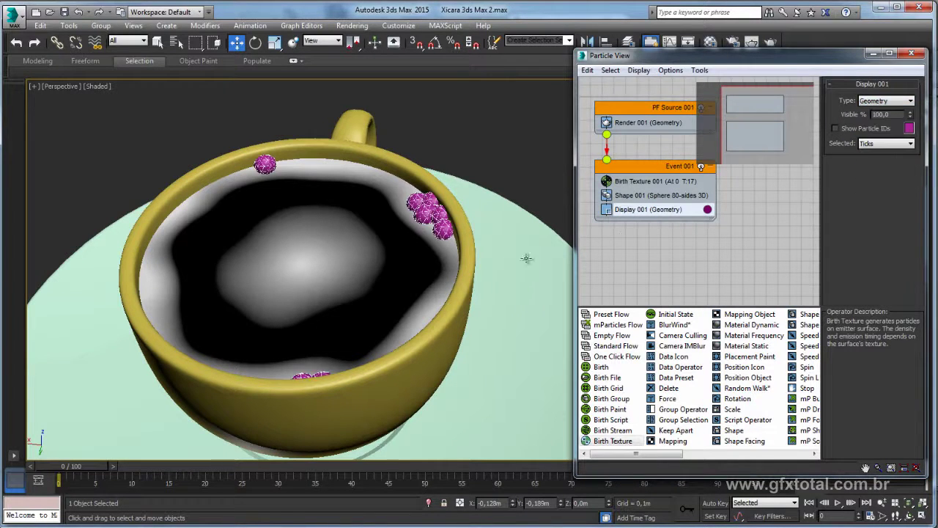
{"action": "mouse_move", "coordinate": [487, 259]}
{"action": "middle_mouse_down", "text": "alt"}
{"action": "mouse_move", "coordinate": [418, 266]}
{"action": "mouse_move", "coordinate": [480, 235]}
{"action": "middle_mouse_up", "text": "alt"}
{"action": "scroll", "coordinate": [394, 163], "scroll_direction": "up", "scroll_amount": 3}
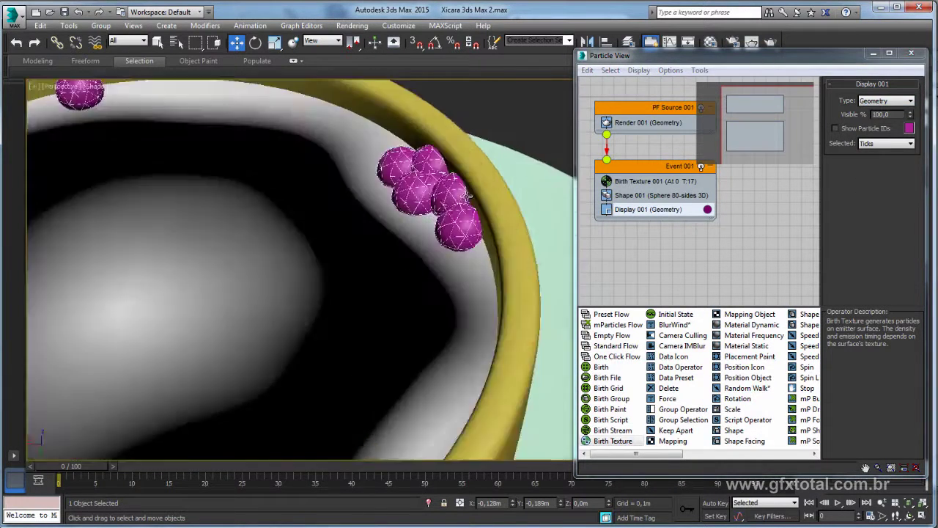
{"action": "scroll", "coordinate": [400, 191], "scroll_direction": "up", "scroll_amount": 3}
{"action": "scroll", "coordinate": [403, 220], "scroll_direction": "down", "scroll_amount": 7}
{"action": "scroll", "coordinate": [408, 238], "scroll_direction": "up", "scroll_amount": 1}
{"action": "scroll", "coordinate": [408, 238], "scroll_direction": "up", "scroll_amount": 2}
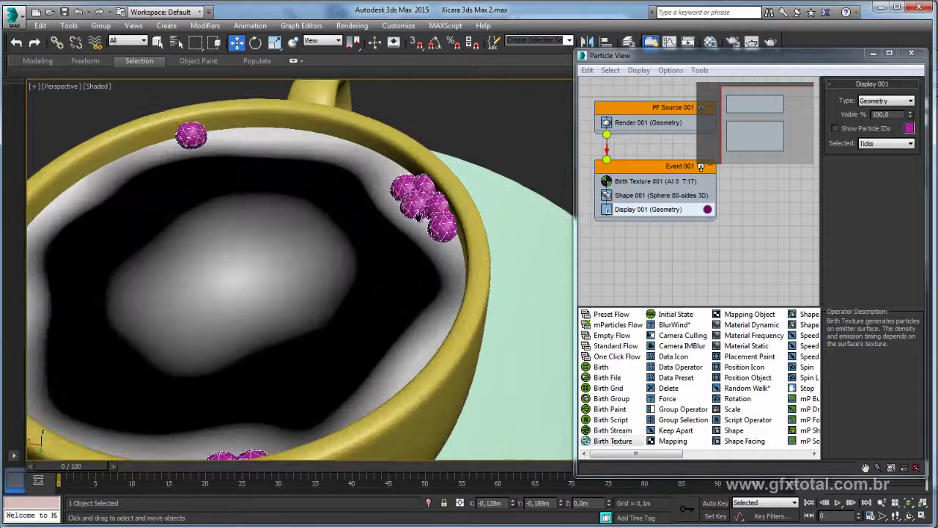
{"action": "scroll", "coordinate": [408, 239], "scroll_direction": "up", "scroll_amount": 2}
{"action": "scroll", "coordinate": [408, 238], "scroll_direction": "up", "scroll_amount": 1}
{"action": "left_click", "coordinate": [637, 198]}
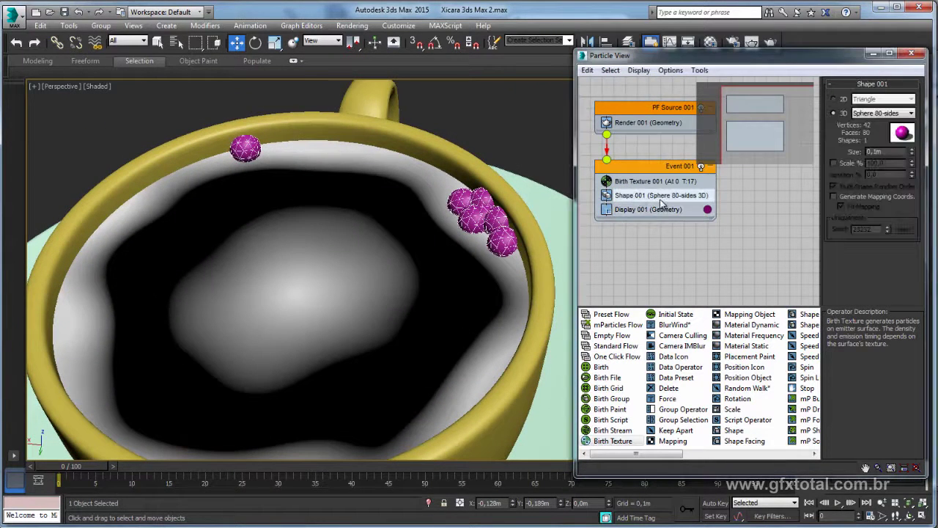
{"action": "left_click_drag", "start_coordinate": [913, 154], "coordinate": [912, 178]}
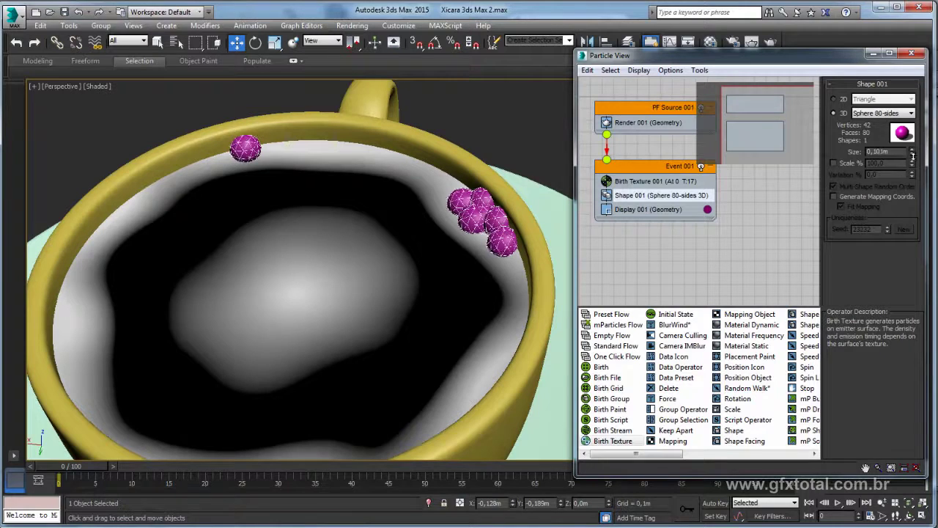
{"action": "right_click", "coordinate": [912, 179]}
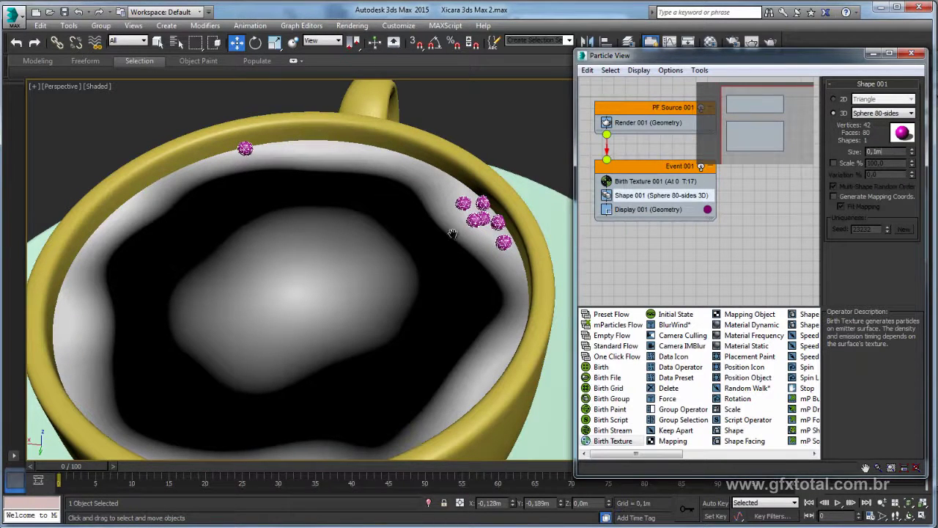
{"action": "middle_click_drag", "start_coordinate": [452, 233], "coordinate": [419, 224]}
{"action": "left_click_drag", "start_coordinate": [912, 154], "coordinate": [912, 159]}
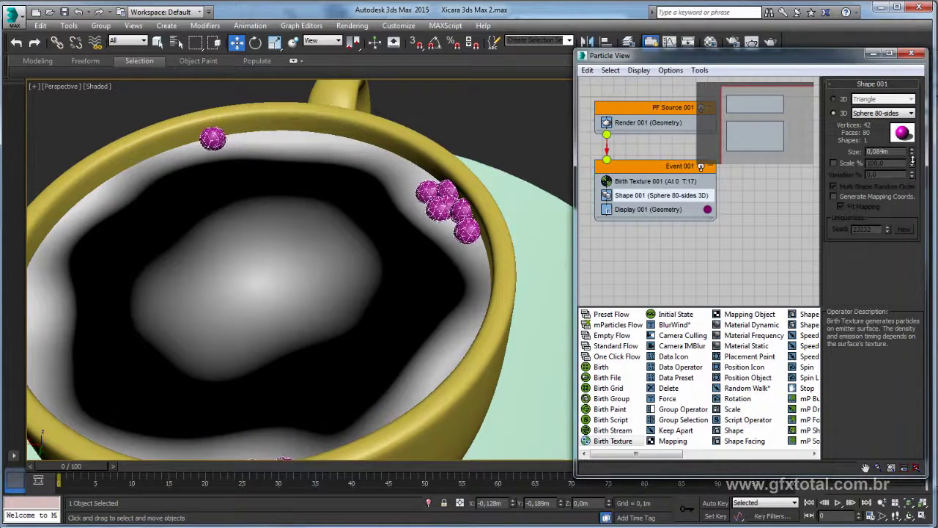
{"action": "double_click", "coordinate": [883, 151]}
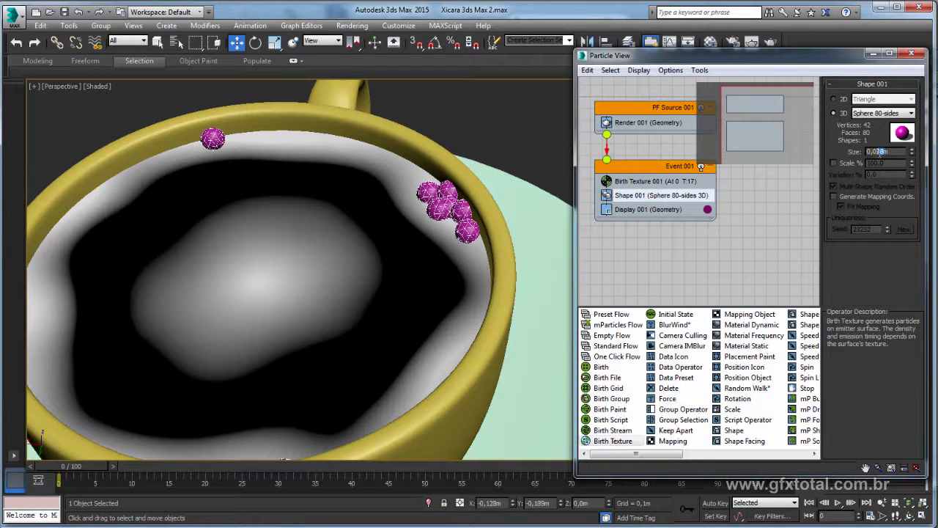
{"action": "type", "text": "0,01"}
{"action": "key", "text": "Return"}
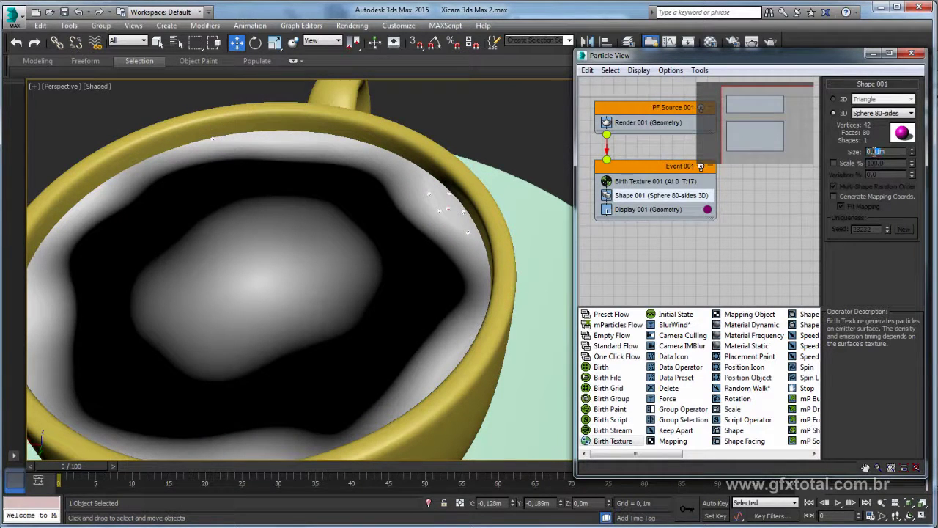
{"action": "key", "text": "Return"}
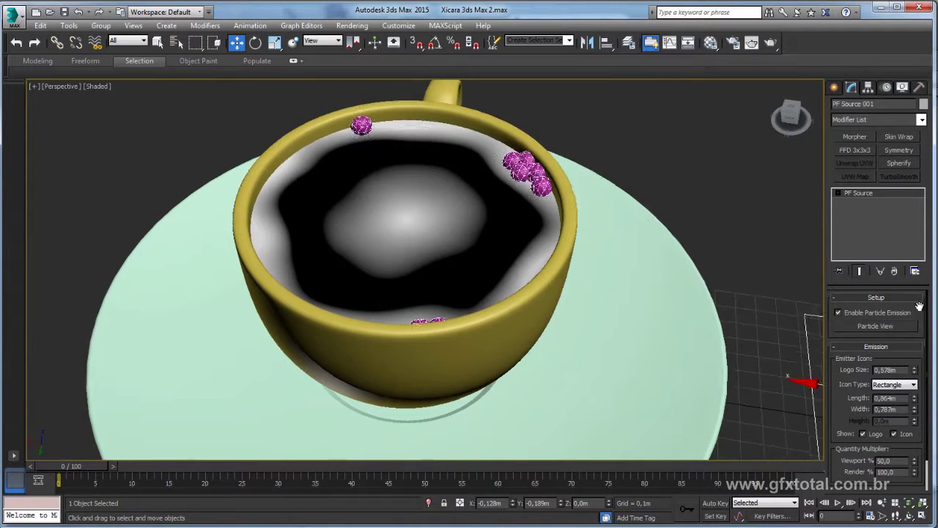
- Pan the viewport to the emitter helpers and drag-select the Birth Texture helper
{"action": "left_click_drag", "start_coordinate": [834, 411], "coordinate": [834, 376]}
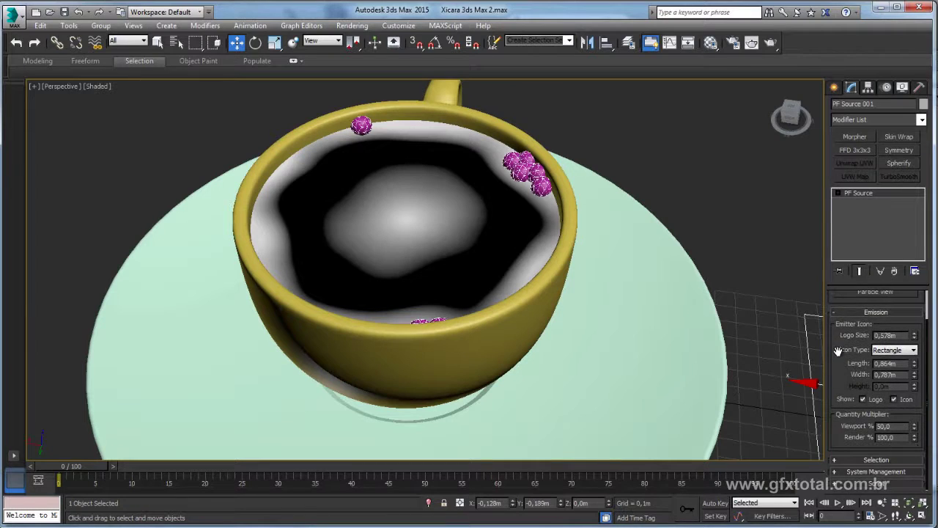
{"action": "scroll", "coordinate": [747, 352], "scroll_direction": "down", "scroll_amount": 2}
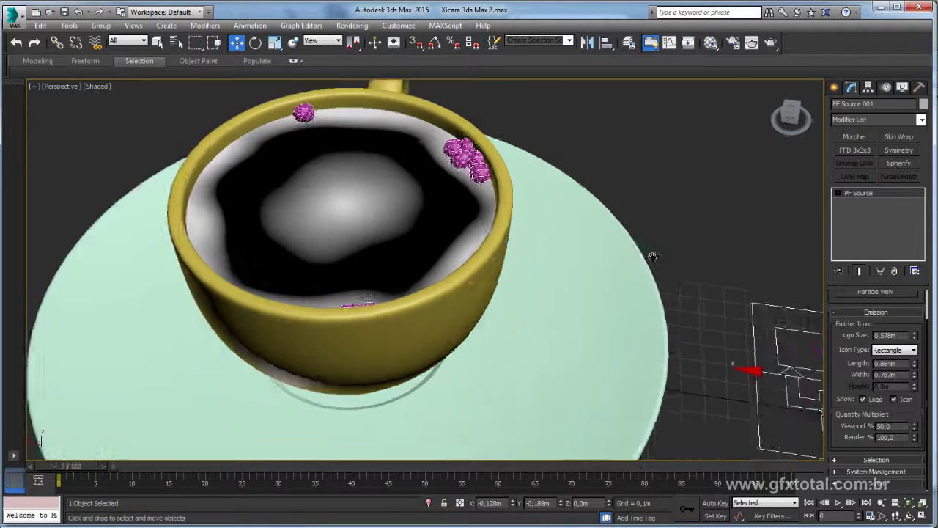
{"action": "scroll", "coordinate": [753, 369], "scroll_direction": "down", "scroll_amount": 2}
{"action": "middle_click_drag", "start_coordinate": [754, 370], "coordinate": [640, 336]}
{"action": "left_click_drag", "start_coordinate": [688, 293], "coordinate": [748, 400]}
{"action": "middle_click_drag", "start_coordinate": [658, 341], "coordinate": [726, 348]}
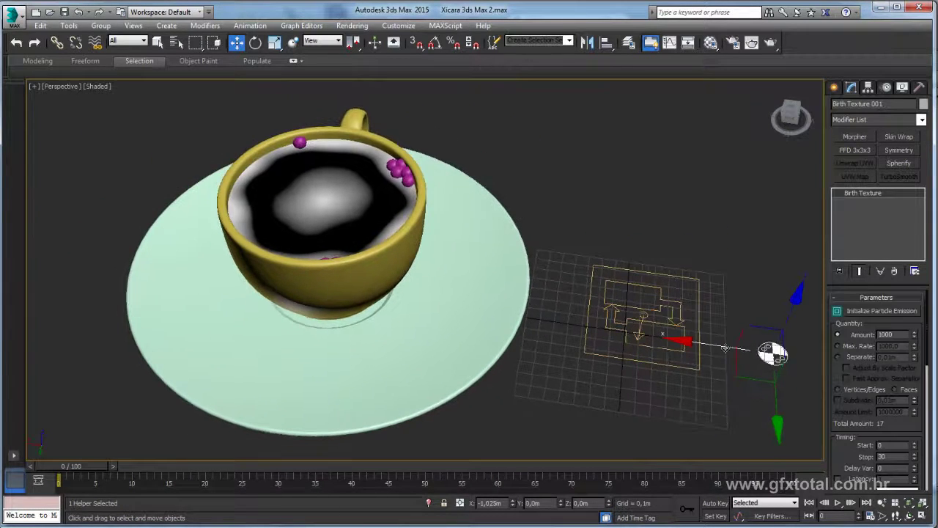
- Widen the Command Panel and scroll through the Birth Texture Parameters rollout
{"action": "left_click_drag", "start_coordinate": [828, 198], "coordinate": [832, 266]}
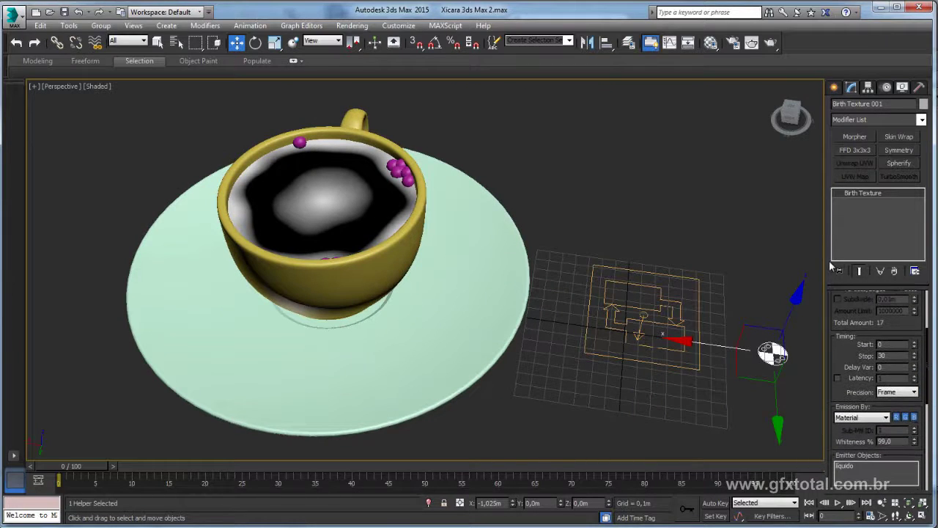
{"action": "left_click_drag", "start_coordinate": [839, 337], "coordinate": [917, 394]}
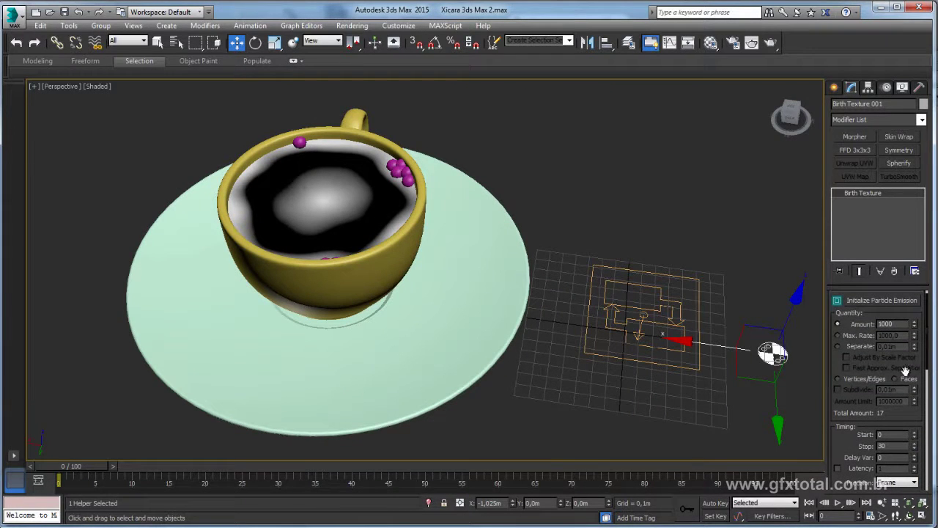
{"action": "left_click_drag", "start_coordinate": [823, 335], "coordinate": [755, 339]}
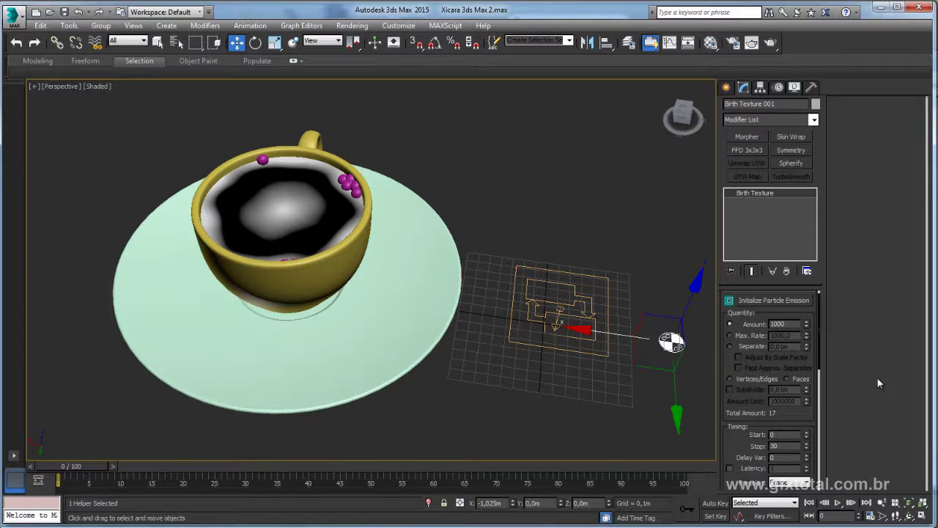
{"action": "left_click_drag", "start_coordinate": [746, 444], "coordinate": [771, 360]}
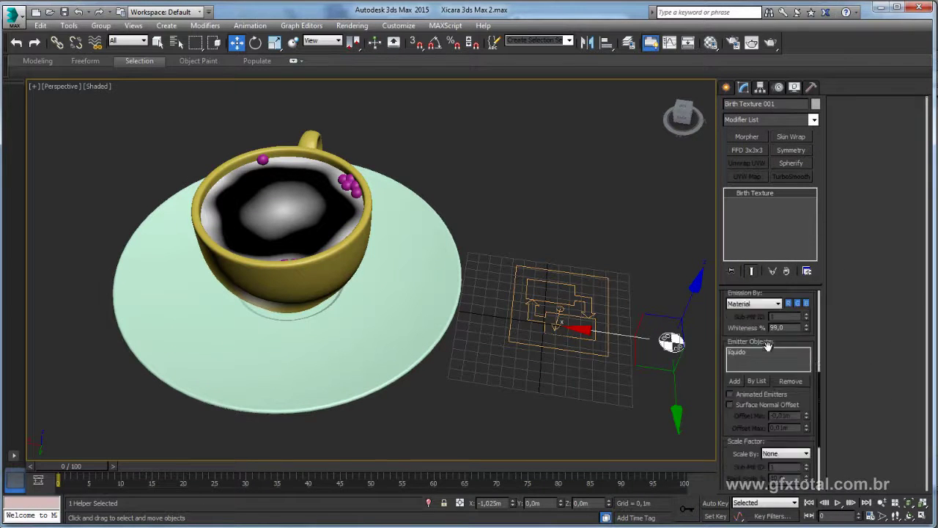
{"action": "scroll", "coordinate": [771, 361], "scroll_direction": "up", "scroll_amount": 2}
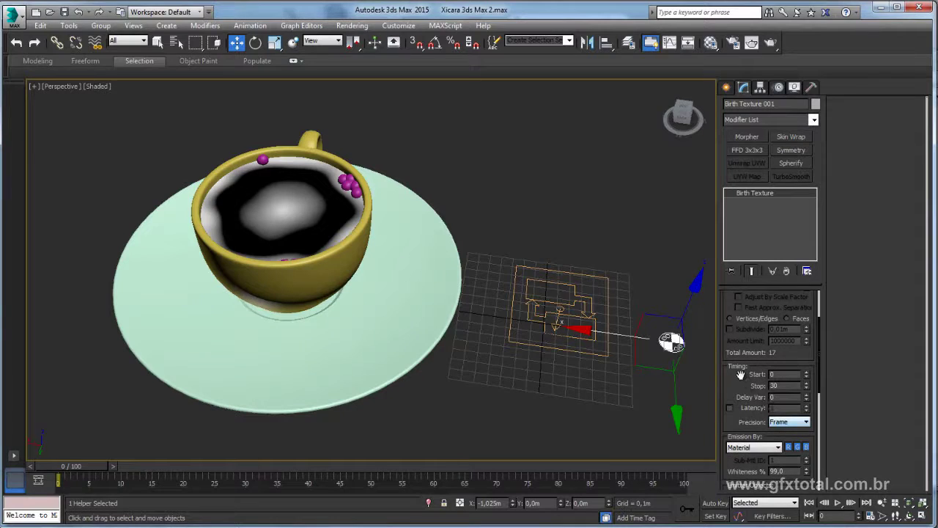
{"action": "scroll", "coordinate": [767, 359], "scroll_direction": "down", "scroll_amount": 1}
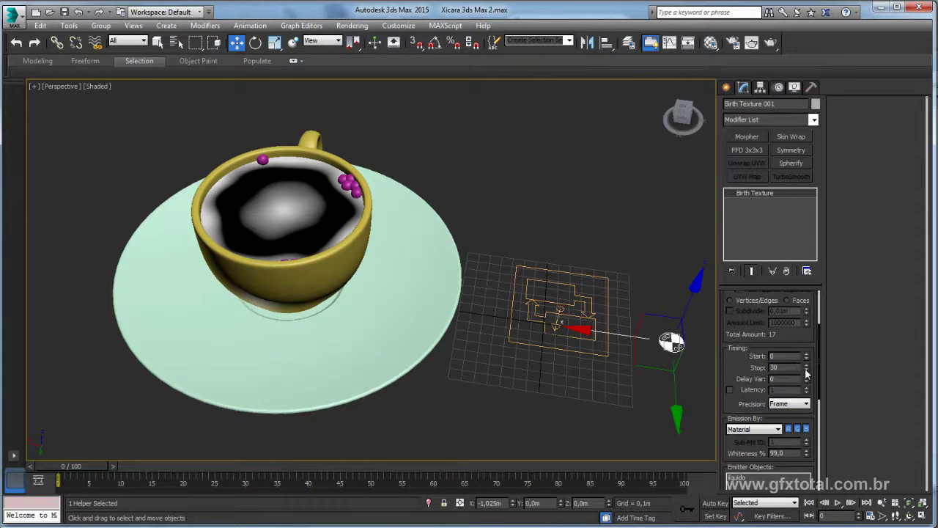
{"action": "left_click_drag", "start_coordinate": [745, 374], "coordinate": [732, 331]}
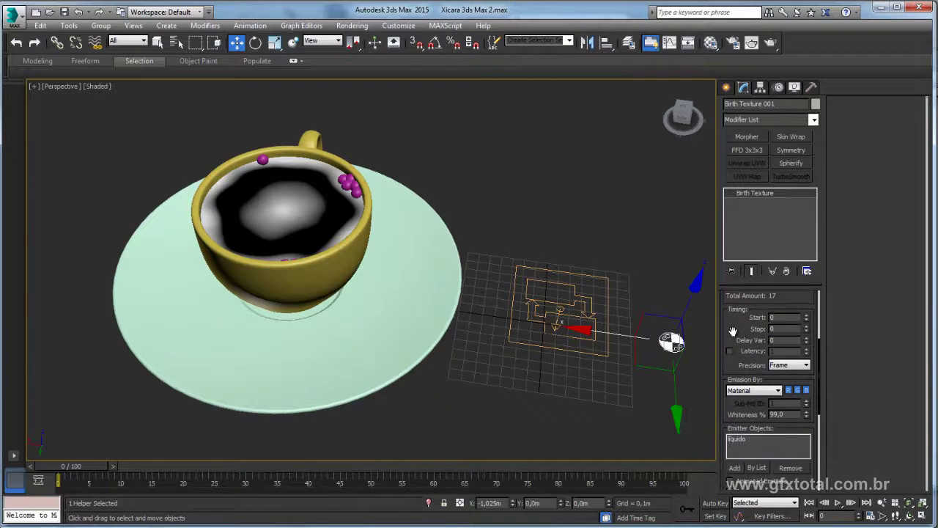
{"action": "left_click_drag", "start_coordinate": [745, 368], "coordinate": [743, 295]}
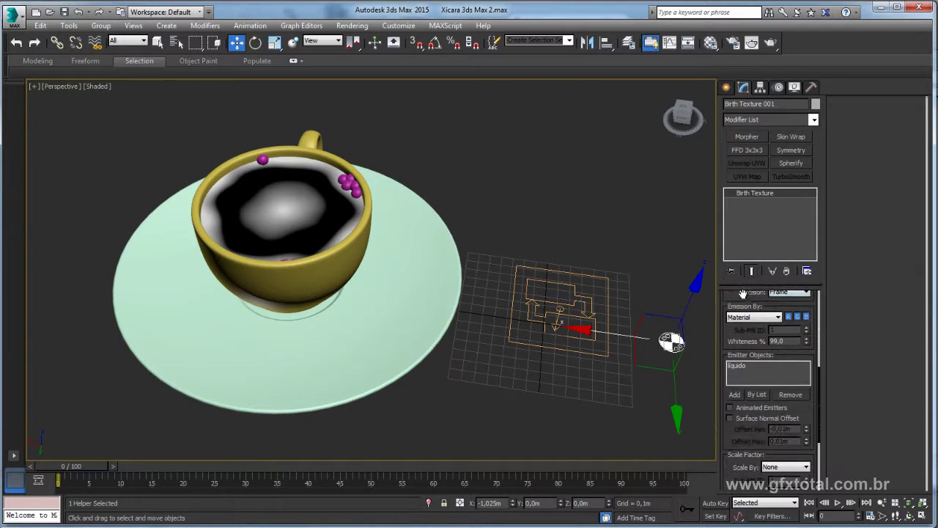
{"action": "left_click_drag", "start_coordinate": [732, 334], "coordinate": [733, 328]}
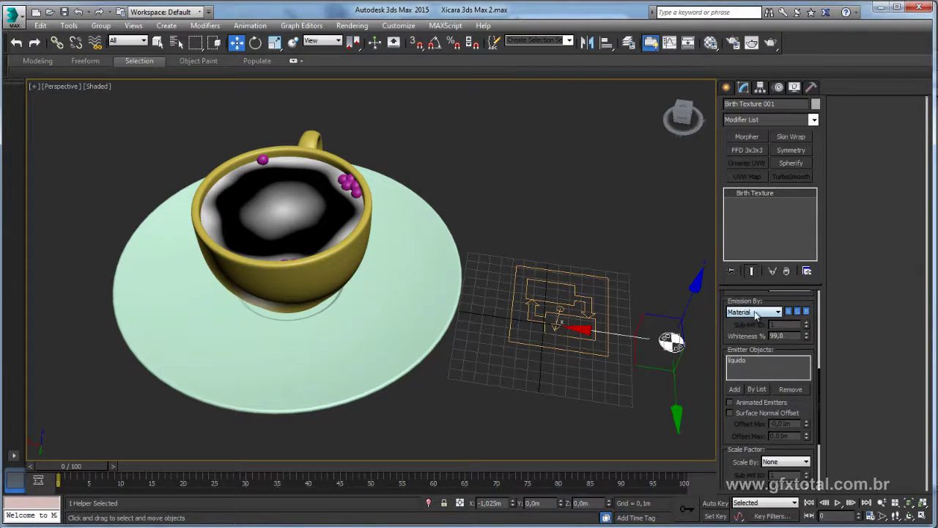
- Keep Emission By set to Material and recentre the view on the cup
{"action": "left_click", "coordinate": [757, 312]}
{"action": "left_click", "coordinate": [757, 312]}
{"action": "mouse_move", "coordinate": [733, 464]}
{"action": "left_mouse_down"}
{"action": "mouse_move", "coordinate": [729, 367]}
{"action": "mouse_move", "coordinate": [749, 339]}
{"action": "left_mouse_up"}
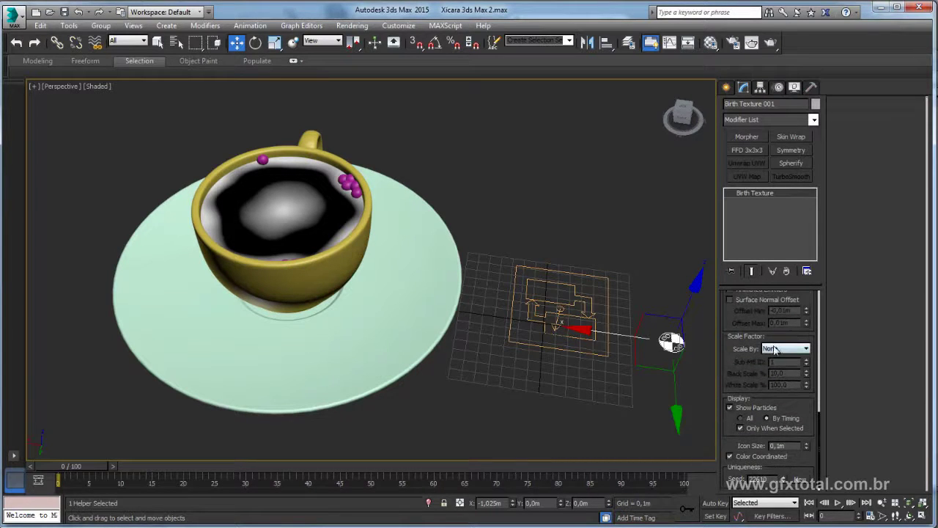
{"action": "middle_click_drag", "start_coordinate": [546, 343], "coordinate": [559, 389]}
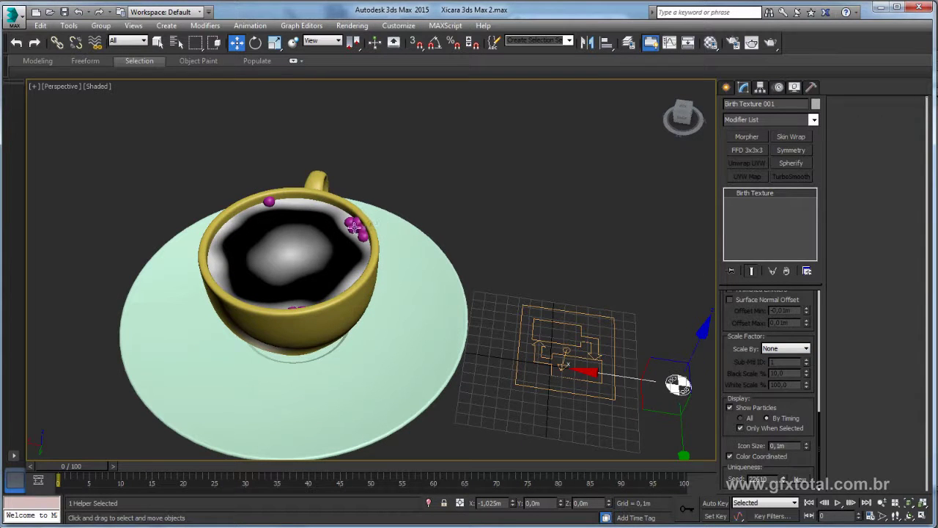
{"action": "scroll", "coordinate": [370, 226], "scroll_direction": "up", "scroll_amount": 2}
{"action": "scroll", "coordinate": [396, 227], "scroll_direction": "up", "scroll_amount": 3}
{"action": "scroll", "coordinate": [431, 226], "scroll_direction": "up", "scroll_amount": 3}
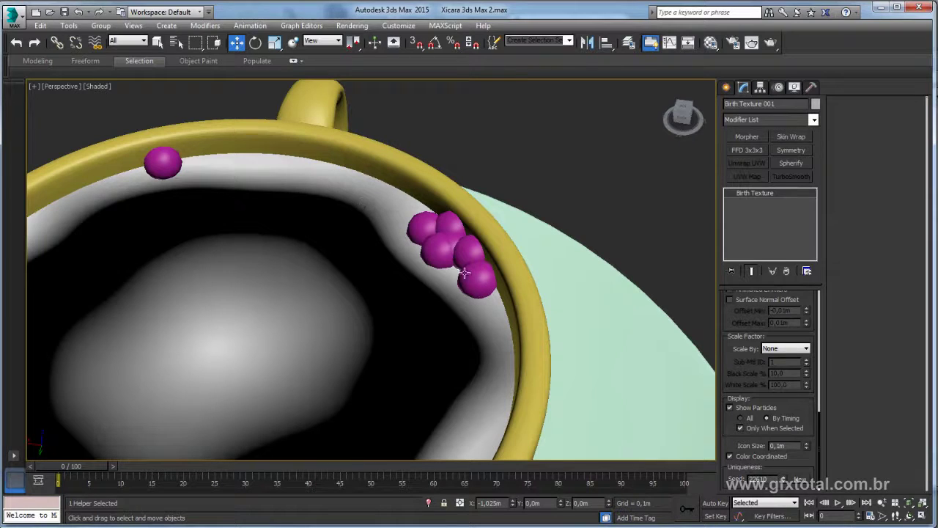
- Set Scale By to Sub-Material, then briefly check the gradient in the Material Editor
{"action": "left_click", "coordinate": [786, 352]}
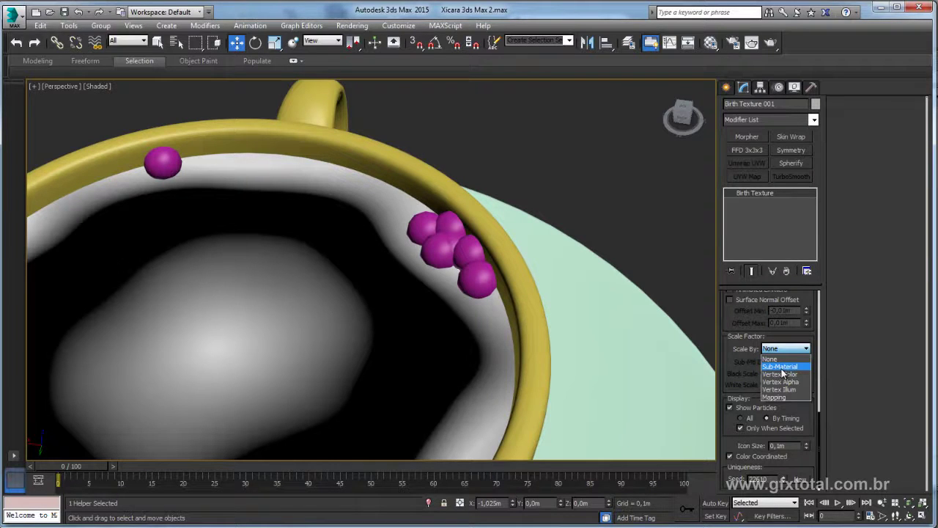
{"action": "left_click", "coordinate": [782, 368]}
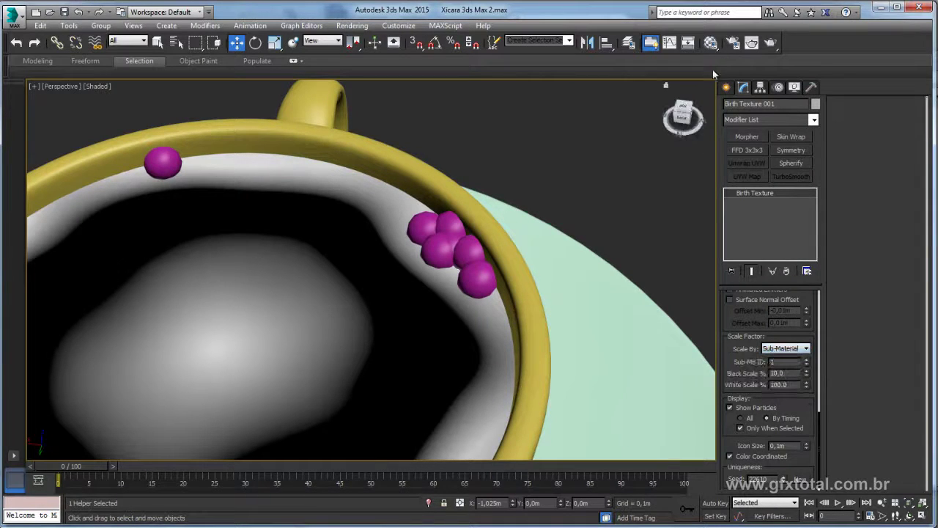
{"action": "left_click", "coordinate": [711, 43]}
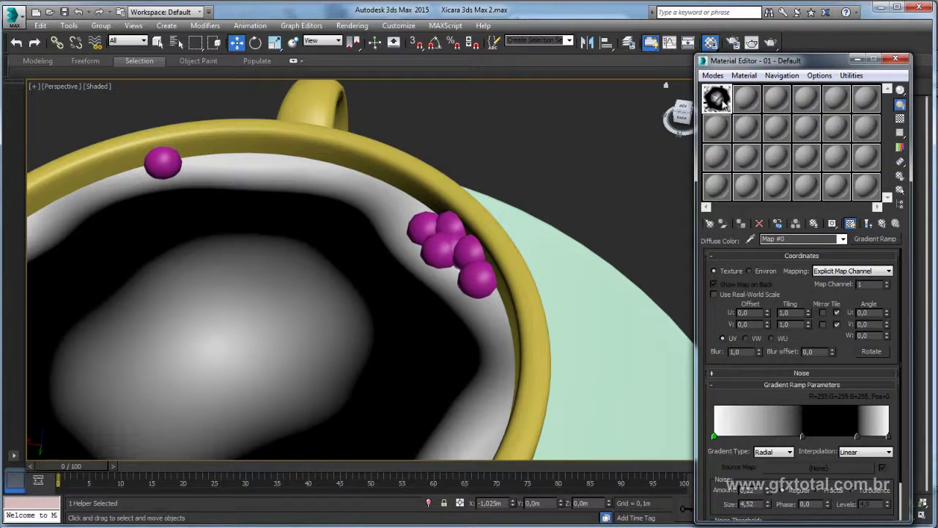
{"action": "left_click", "coordinate": [859, 59]}
{"action": "middle_click_drag", "start_coordinate": [535, 265], "coordinate": [546, 237]}
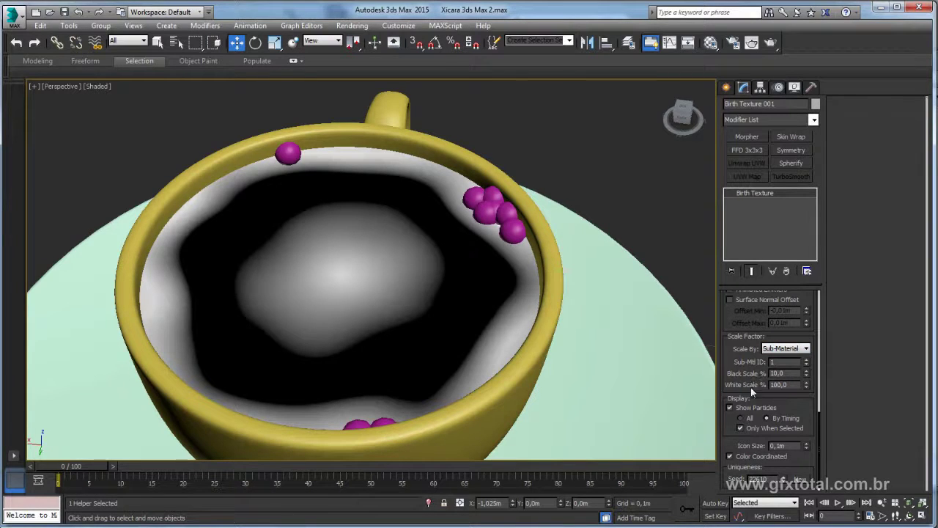
- Review the Black and White Scale % values and regenerate the particle emission
{"action": "double_click", "coordinate": [788, 373]}
{"action": "double_click", "coordinate": [792, 383]}
{"action": "middle_click_drag", "start_coordinate": [563, 244], "coordinate": [592, 244]}
{"action": "mouse_move", "coordinate": [730, 361]}
{"action": "left_mouse_down"}
{"action": "mouse_move", "coordinate": [730, 388]}
{"action": "mouse_move", "coordinate": [765, 447]}
{"action": "left_mouse_up"}
{"action": "scroll", "coordinate": [730, 387], "scroll_direction": "up", "scroll_amount": 5}
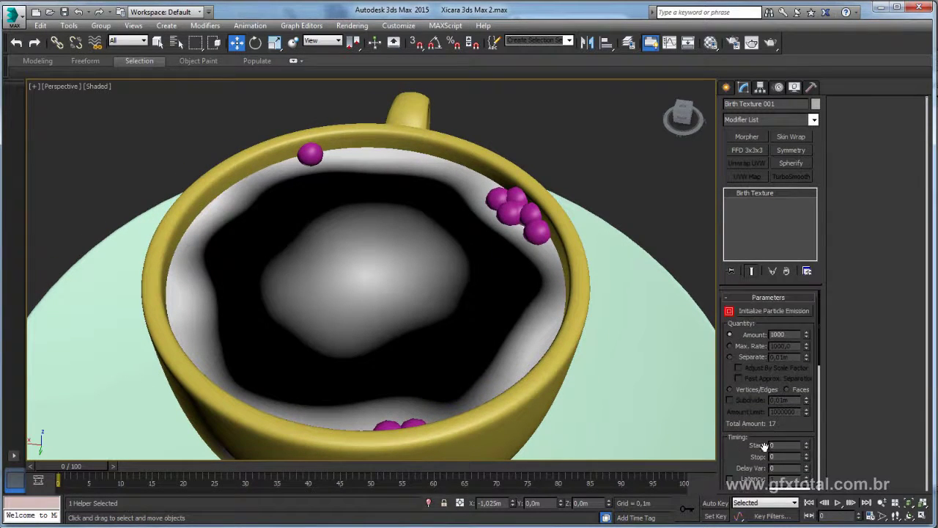
{"action": "left_click", "coordinate": [773, 312]}
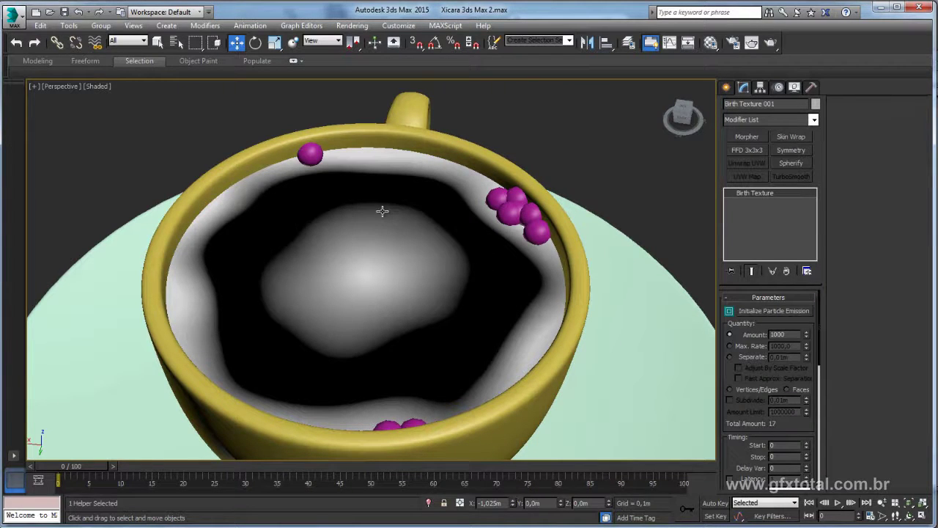
- Switch Quantity to Separate and re-emit, producing 121 particles at 0,01m spacing
{"action": "left_click_drag", "start_coordinate": [738, 450], "coordinate": [740, 428]}
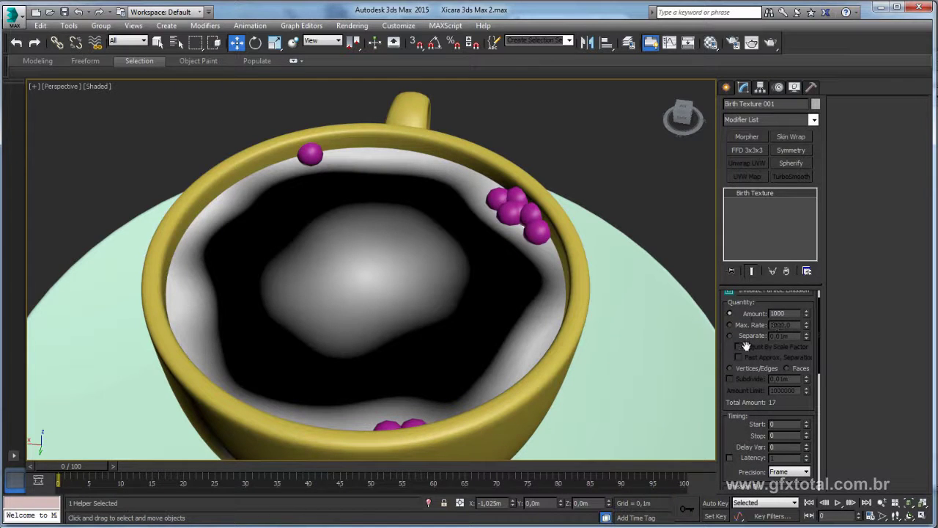
{"action": "left_click", "coordinate": [730, 335]}
{"action": "left_click_drag", "start_coordinate": [775, 305], "coordinate": [778, 326]}
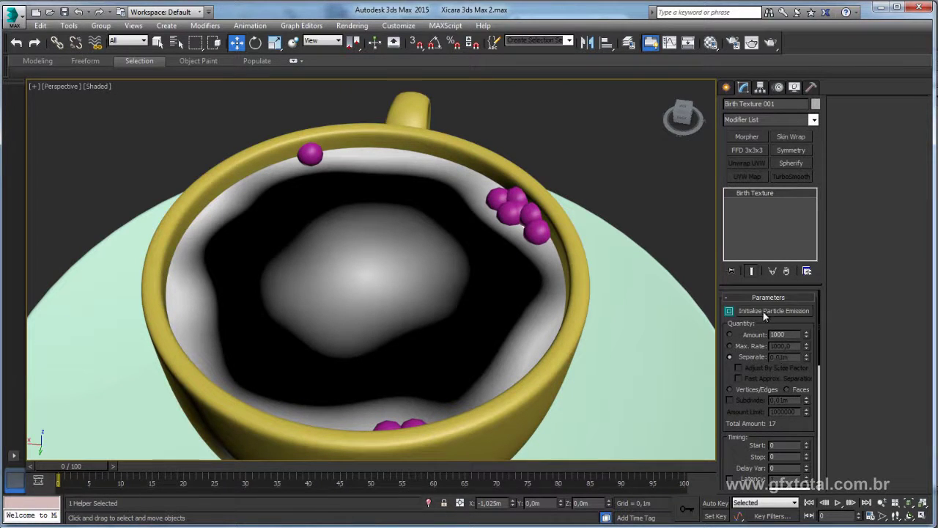
{"action": "left_click", "coordinate": [763, 312]}
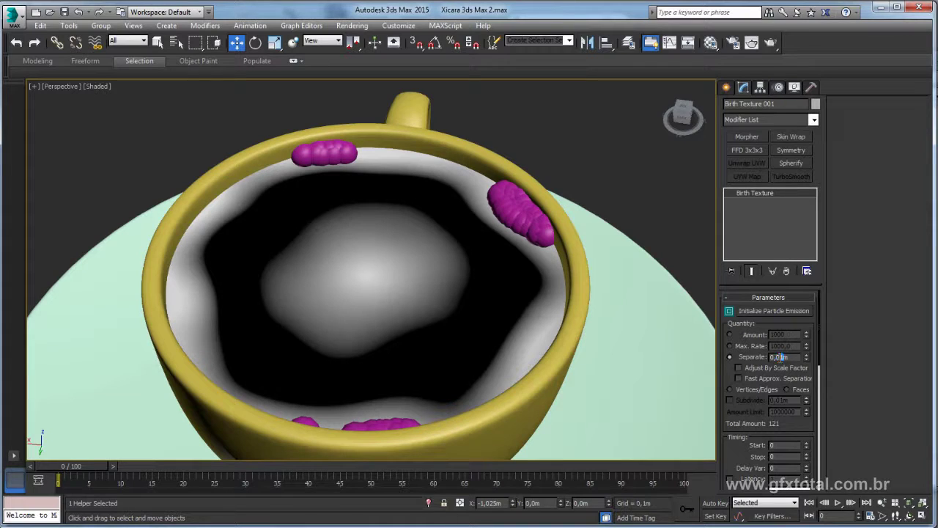
- Set Separate to 0,03m with Adjust By Scale Factor, re-emitting 23 particles
{"action": "double_click", "coordinate": [781, 357]}
{"action": "left_click", "coordinate": [775, 310]}
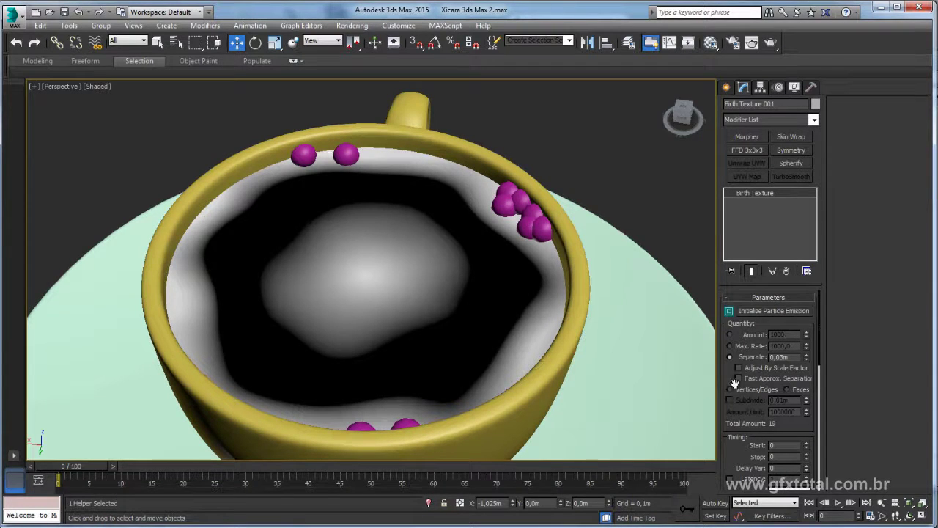
{"action": "mouse_move", "coordinate": [735, 383]}
{"action": "left_mouse_down"}
{"action": "mouse_move", "coordinate": [725, 344]}
{"action": "mouse_move", "coordinate": [733, 334]}
{"action": "mouse_move", "coordinate": [735, 378]}
{"action": "left_mouse_up"}
{"action": "left_click", "coordinate": [772, 310]}
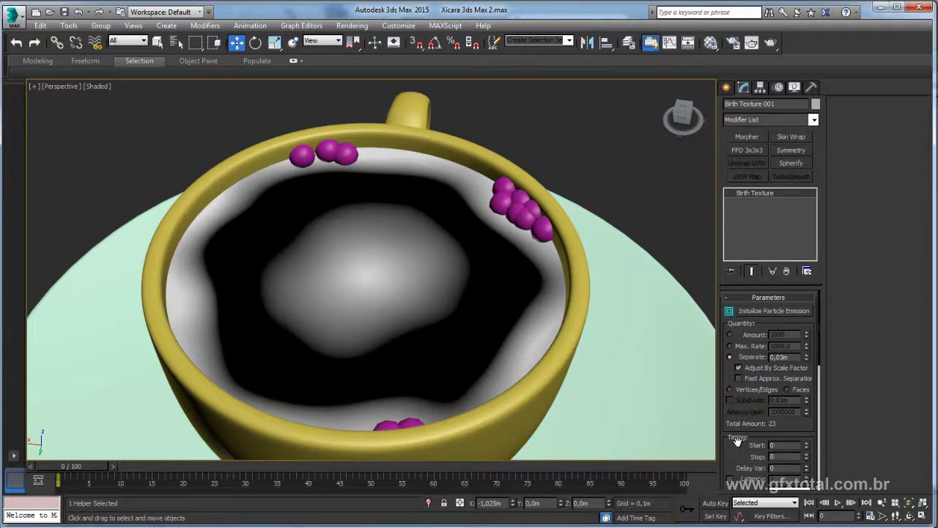
{"action": "mouse_move", "coordinate": [733, 464]}
{"action": "left_mouse_down"}
{"action": "mouse_move", "coordinate": [733, 323]}
{"action": "mouse_move", "coordinate": [755, 375]}
{"action": "left_mouse_up"}
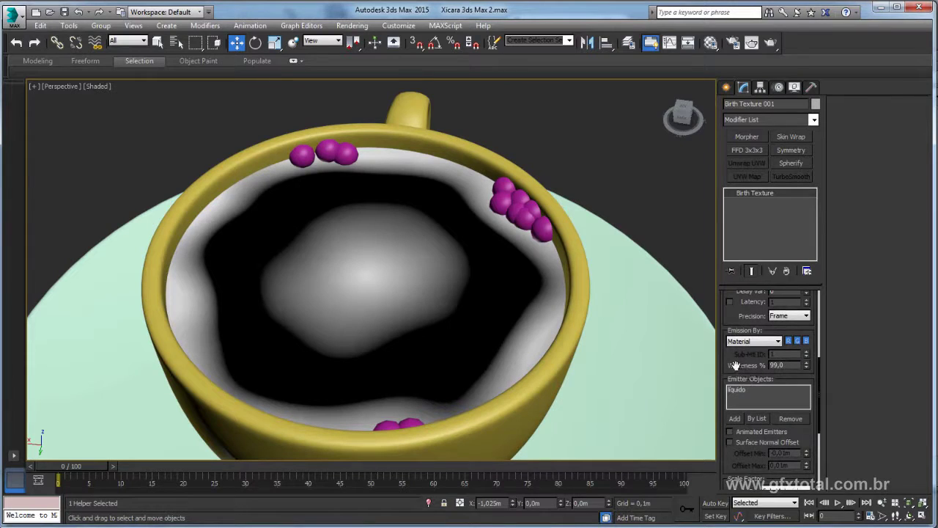
- Set Emission By Whiteness % to 1,0 and re-emit, yielding 8326 particles
{"action": "double_click", "coordinate": [779, 365]}
{"action": "type", "text": "1"}
{"action": "key", "text": "Return"}
{"action": "scroll", "coordinate": [749, 331], "scroll_direction": "up", "scroll_amount": 2}
{"action": "scroll", "coordinate": [749, 330], "scroll_direction": "up", "scroll_amount": 3}
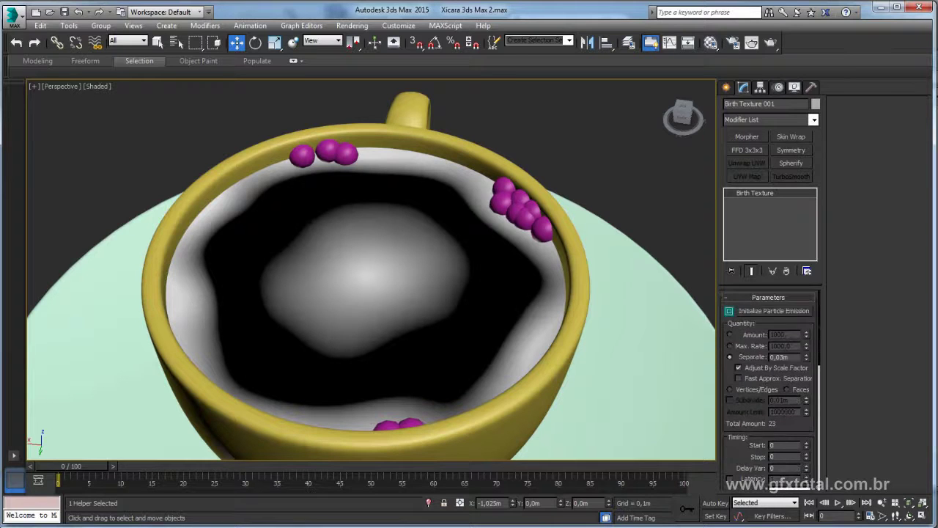
{"action": "left_click", "coordinate": [761, 311]}
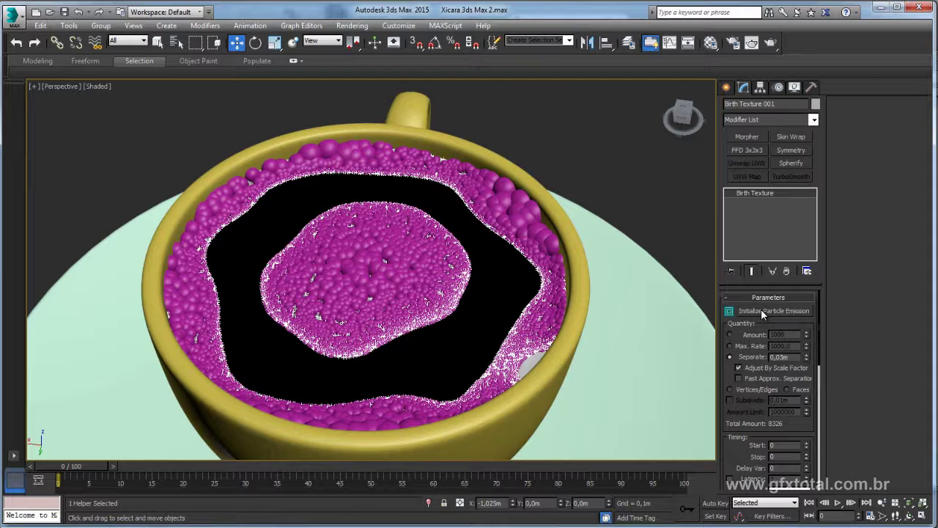
- Scroll through the Birth Texture 001 Parameters rollout to the Whiteness setting
{"action": "left_click_drag", "start_coordinate": [730, 454], "coordinate": [729, 240]}
{"action": "scroll", "coordinate": [729, 240], "scroll_direction": "down", "scroll_amount": 3}
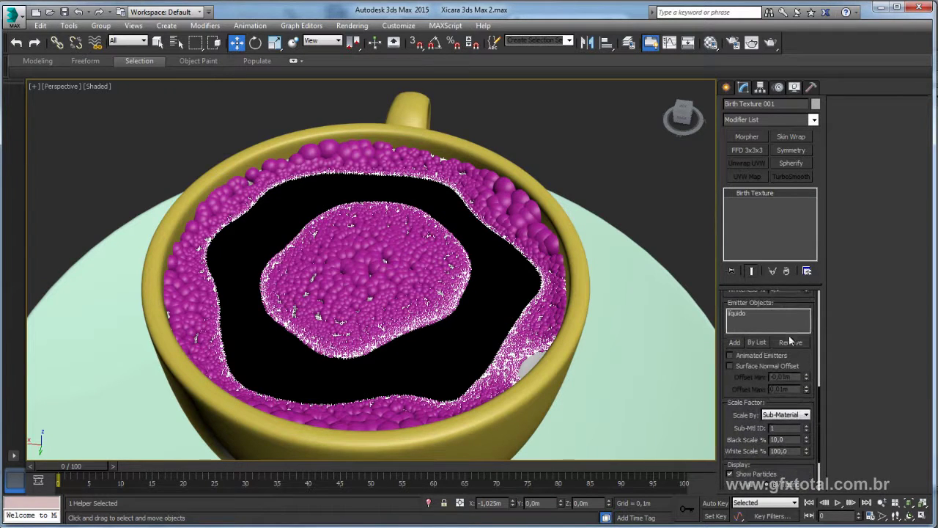
{"action": "scroll", "coordinate": [726, 387], "scroll_direction": "down", "scroll_amount": 2}
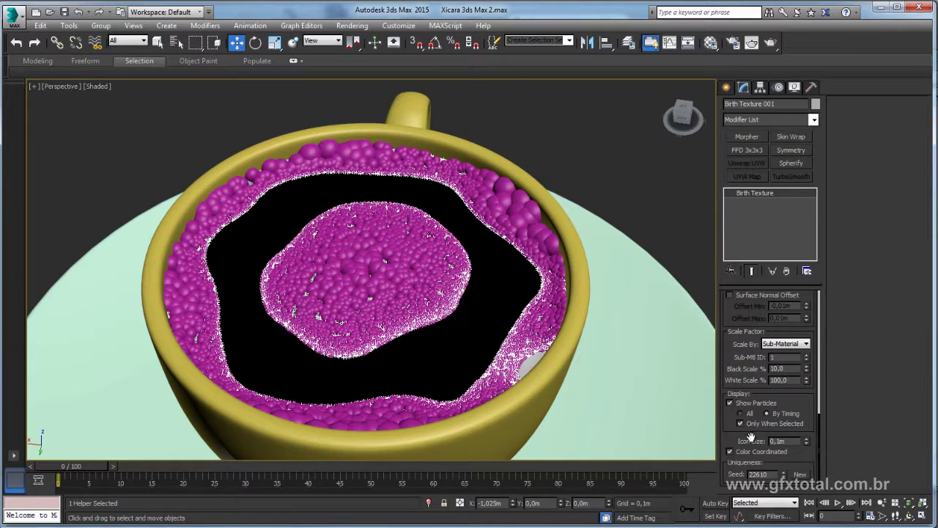
{"action": "left_click_drag", "start_coordinate": [798, 401], "coordinate": [810, 445]}
{"action": "scroll", "coordinate": [810, 446], "scroll_direction": "up", "scroll_amount": 3}
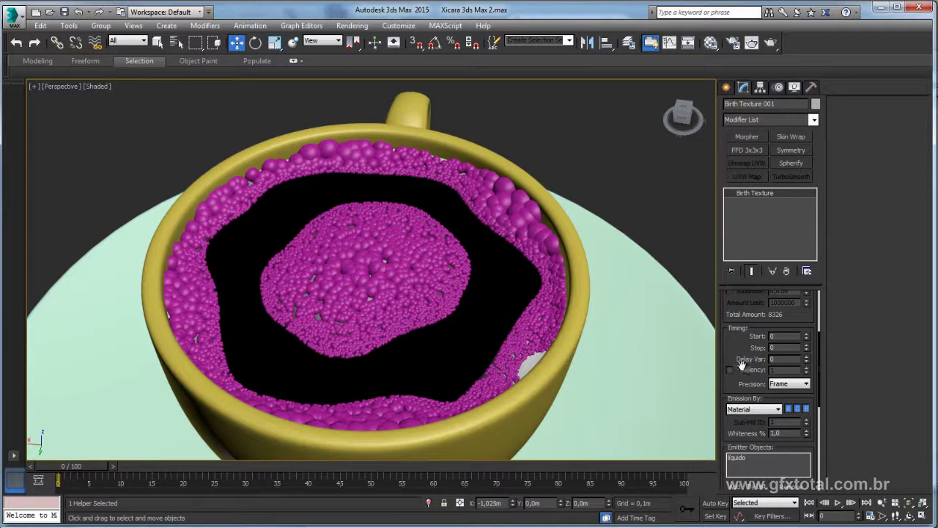
{"action": "scroll", "coordinate": [742, 364], "scroll_direction": "up", "scroll_amount": 5}
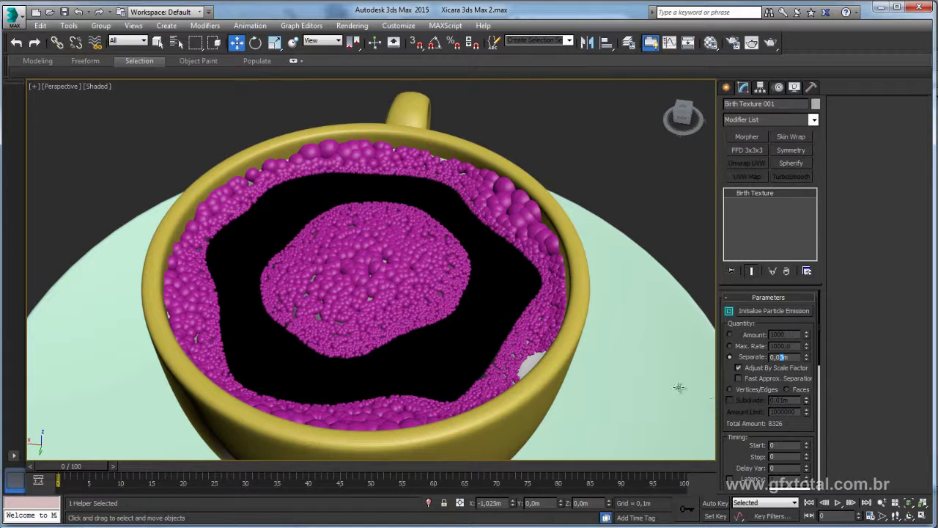
{"action": "mouse_move", "coordinate": [738, 390]}
{"action": "left_mouse_down"}
{"action": "mouse_move", "coordinate": [738, 356]}
{"action": "mouse_move", "coordinate": [738, 382]}
{"action": "left_mouse_up"}
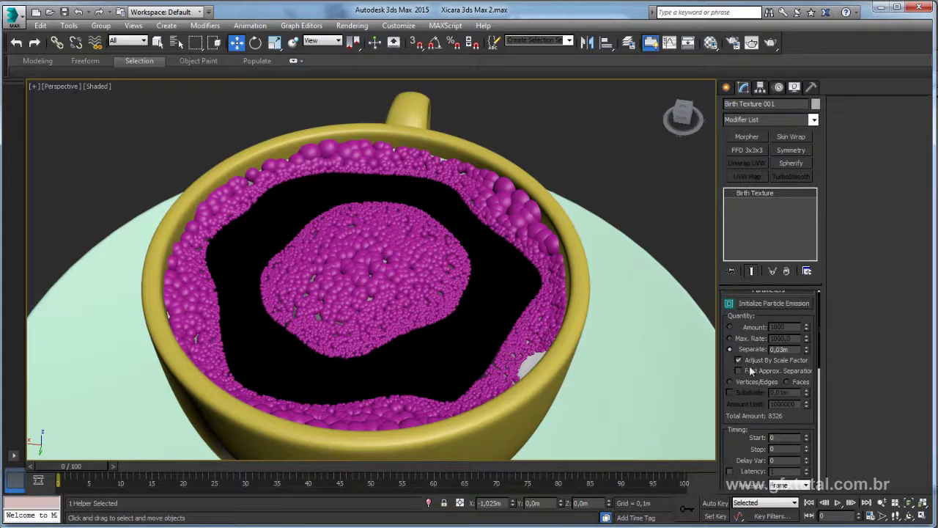
{"action": "scroll", "coordinate": [748, 363], "scroll_direction": "down", "scroll_amount": 3}
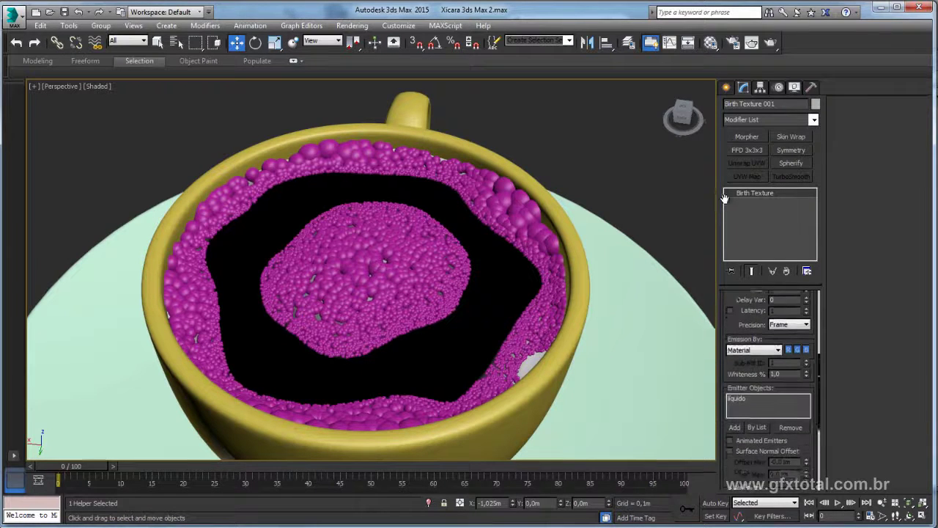
{"action": "scroll", "coordinate": [751, 352], "scroll_direction": "down", "scroll_amount": 3}
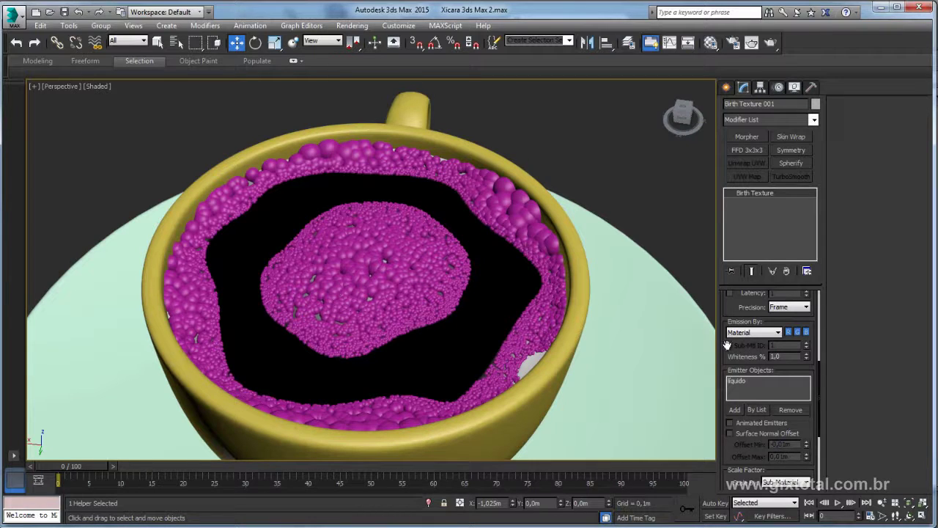
- Set Whiteness % to 0,1 and re-emit, raising the total to 9133 particles
{"action": "double_click", "coordinate": [790, 356]}
{"action": "type", "text": "0,1"}
{"action": "key", "text": "Return"}
{"action": "scroll", "coordinate": [732, 357], "scroll_direction": "up", "scroll_amount": 5}
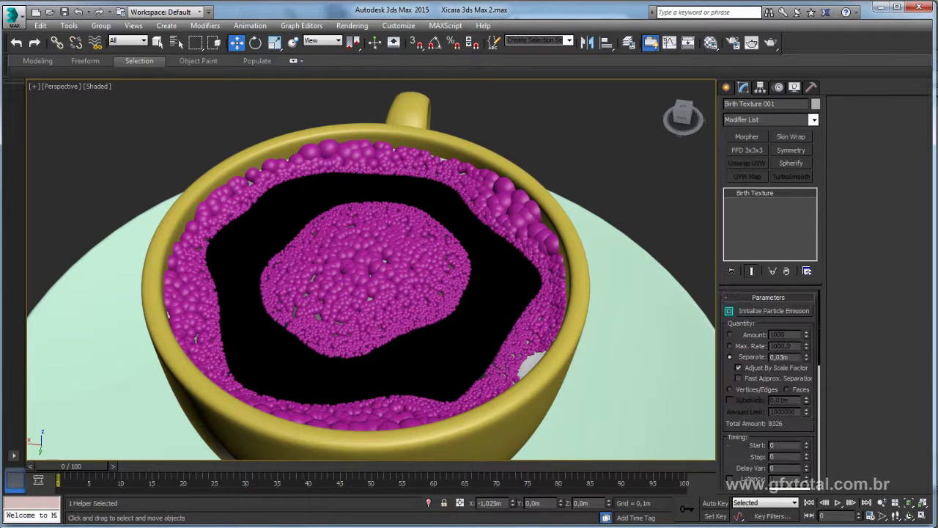
{"action": "left_click", "coordinate": [776, 311]}
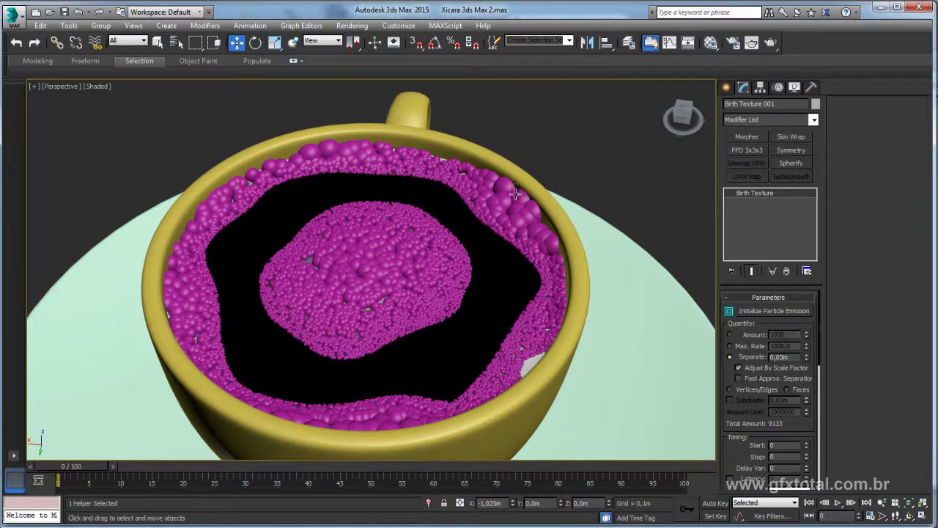
{"action": "scroll", "coordinate": [618, 217], "scroll_direction": "down", "scroll_amount": 1}
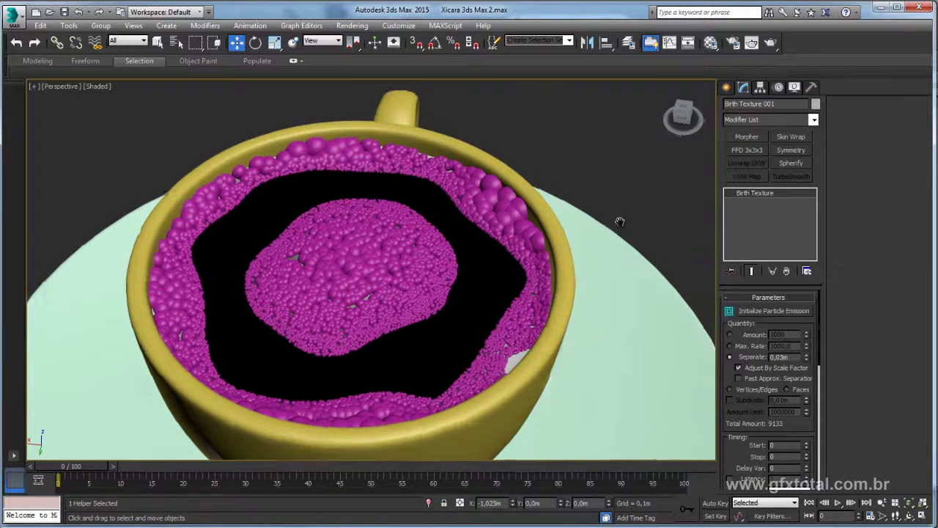
{"action": "scroll", "coordinate": [572, 228], "scroll_direction": "down", "scroll_amount": 3}
{"action": "scroll", "coordinate": [586, 258], "scroll_direction": "up", "scroll_amount": 2}
- Select PF Source 001, open Particle View and shrink Shape 001 Size to 0.069m
{"action": "left_click", "coordinate": [644, 312]}
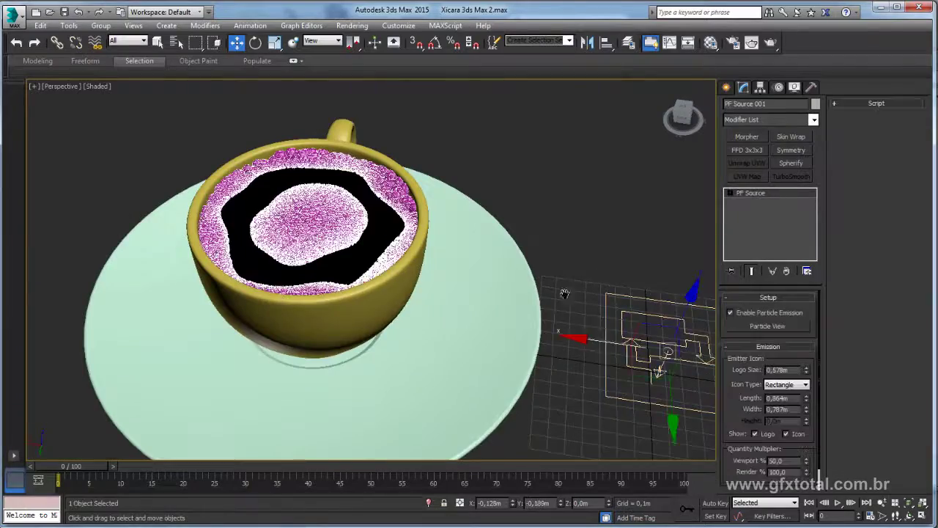
{"action": "key", "text": "z"}
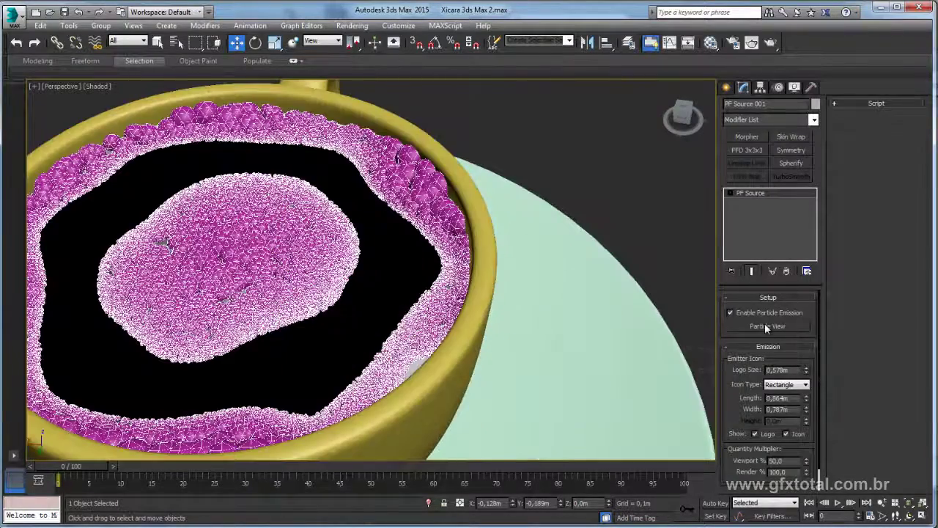
{"action": "left_click", "coordinate": [765, 325]}
{"action": "scroll", "coordinate": [379, 283], "scroll_direction": "down", "scroll_amount": 3}
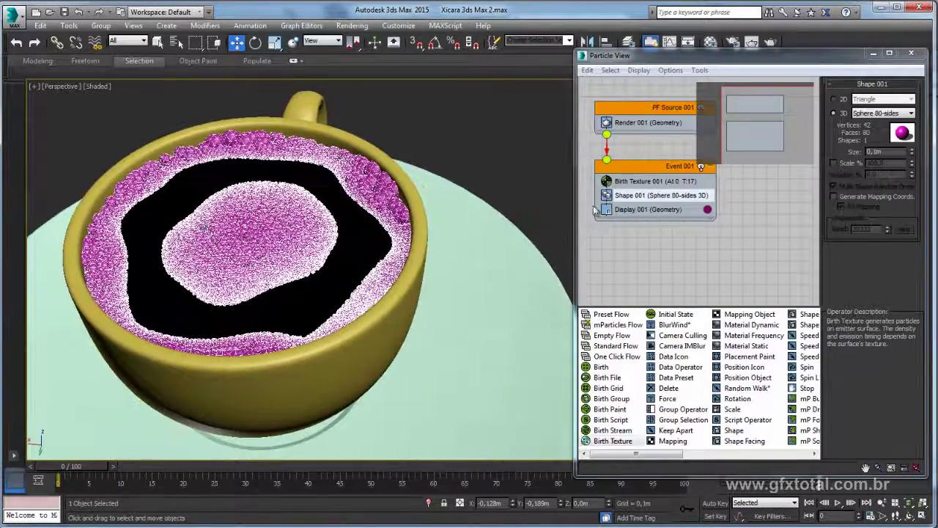
{"action": "left_click_drag", "start_coordinate": [911, 154], "coordinate": [911, 184]}
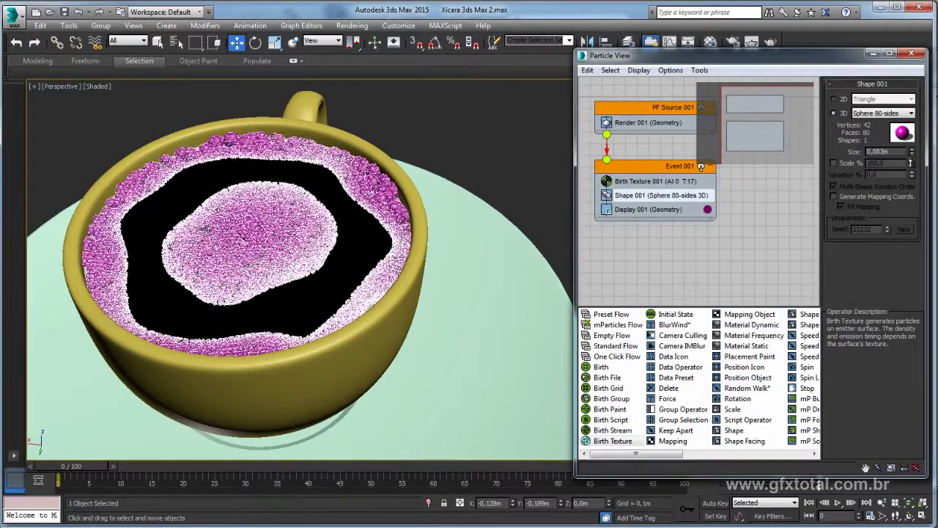
{"action": "scroll", "coordinate": [495, 258], "scroll_direction": "up", "scroll_amount": 3}
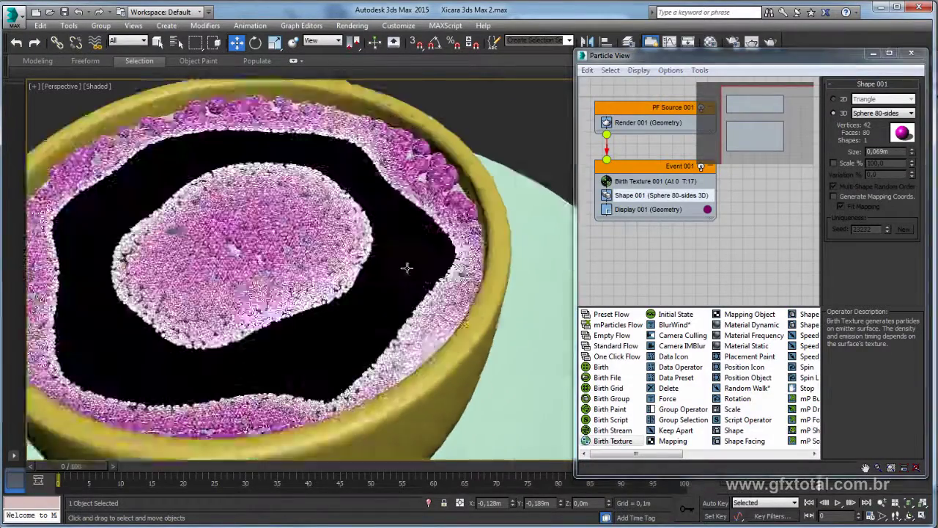
{"action": "scroll", "coordinate": [493, 150], "scroll_direction": "up", "scroll_amount": 3}
{"action": "scroll", "coordinate": [491, 147], "scroll_direction": "down", "scroll_amount": 2}
- Orbit into the cup, set the sphere size to 0.061m, and close Particle View
{"action": "left_click", "coordinate": [492, 136]}
{"action": "middle_click_drag", "start_coordinate": [492, 136], "coordinate": [491, 194], "text": "alt"}
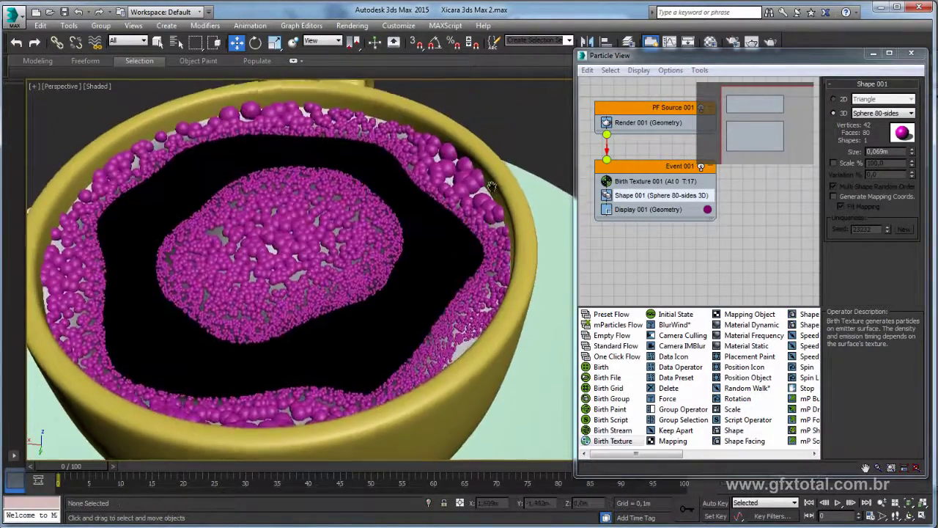
{"action": "left_click", "coordinate": [911, 150]}
{"action": "left_click_drag", "start_coordinate": [911, 151], "coordinate": [912, 156]}
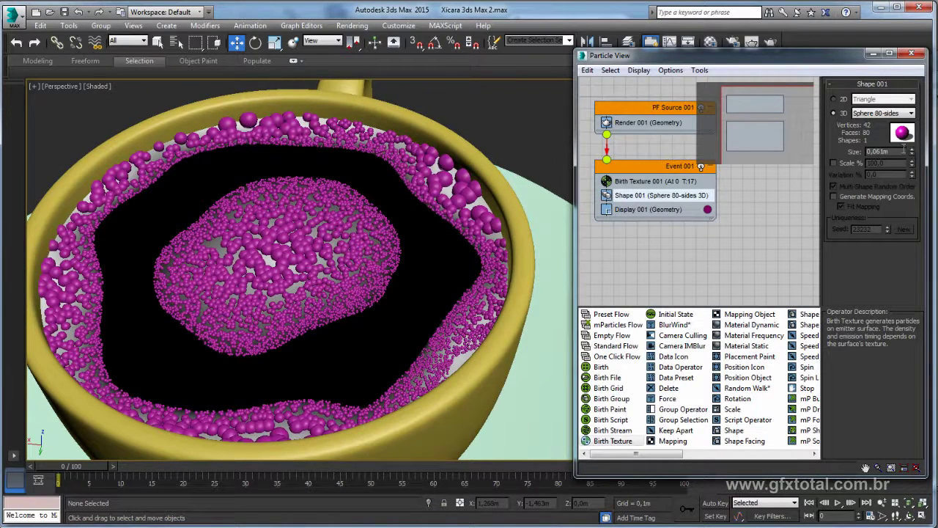
{"action": "left_click", "coordinate": [873, 53]}
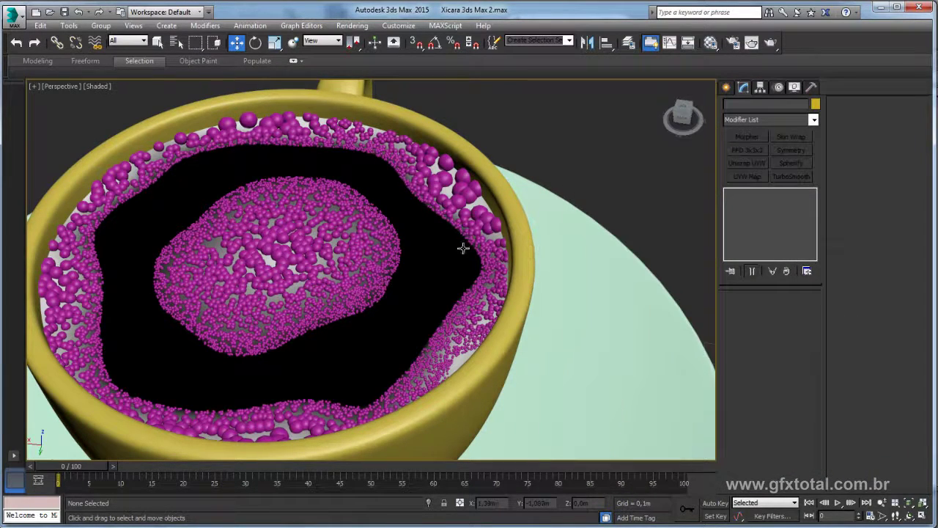
- Select Birth Texture 001, set Separate to 0,015m and re-emit 36380 particles
{"action": "left_click", "coordinate": [477, 179]}
{"action": "scroll", "coordinate": [482, 202], "scroll_direction": "down", "scroll_amount": 5}
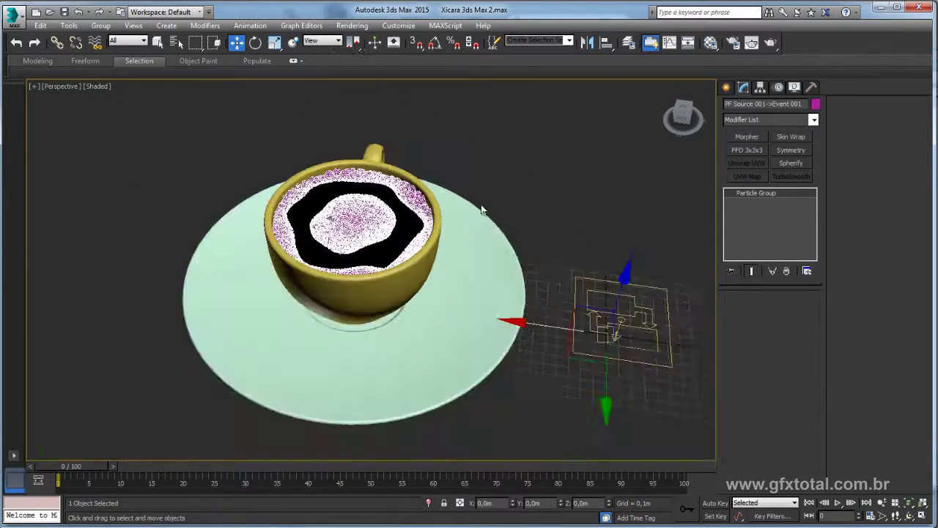
{"action": "scroll", "coordinate": [508, 228], "scroll_direction": "up", "scroll_amount": 2}
{"action": "scroll", "coordinate": [527, 295], "scroll_direction": "down", "scroll_amount": 2}
{"action": "left_click", "coordinate": [656, 347]}
{"action": "scroll", "coordinate": [675, 360], "scroll_direction": "up", "scroll_amount": 2}
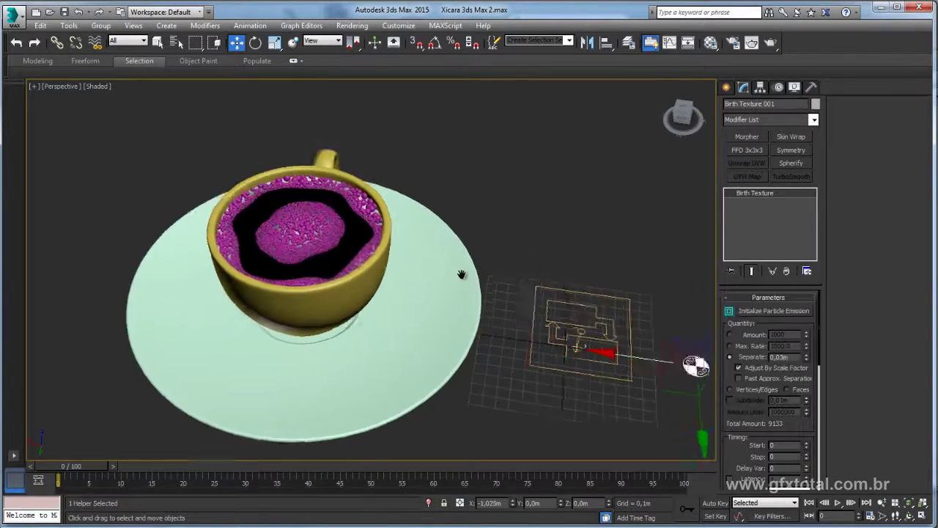
{"action": "scroll", "coordinate": [444, 251], "scroll_direction": "up", "scroll_amount": 5}
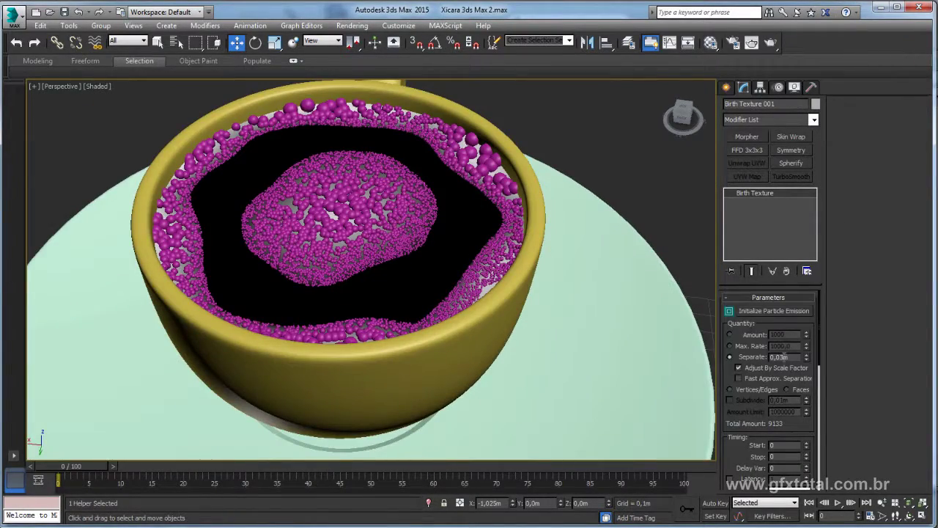
{"action": "type", "text": "1"}
{"action": "type", "text": "5"}
{"action": "key", "text": "Return"}
{"action": "left_click", "coordinate": [763, 310]}
{"action": "left_click", "coordinate": [769, 312]}
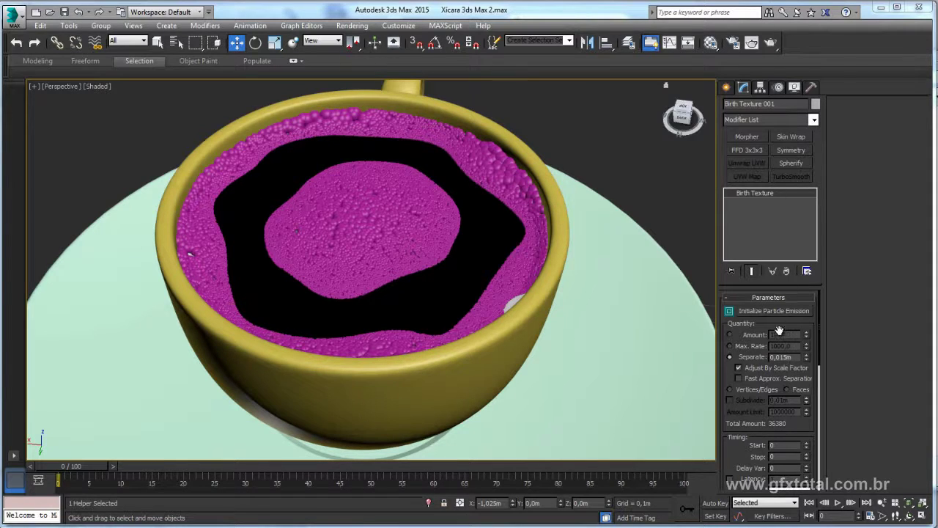
- Change Separate from 0,015m to 0,02m and re-emit, giving 20514 particles
{"action": "left_click_drag", "start_coordinate": [780, 357], "coordinate": [798, 359]}
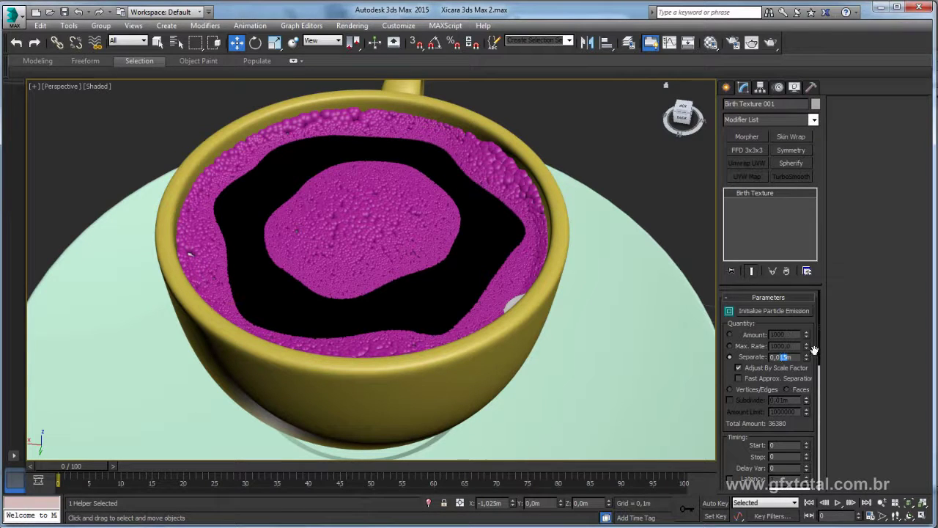
{"action": "type", "text": "2"}
{"action": "key", "text": "Return"}
{"action": "left_click", "coordinate": [773, 310]}
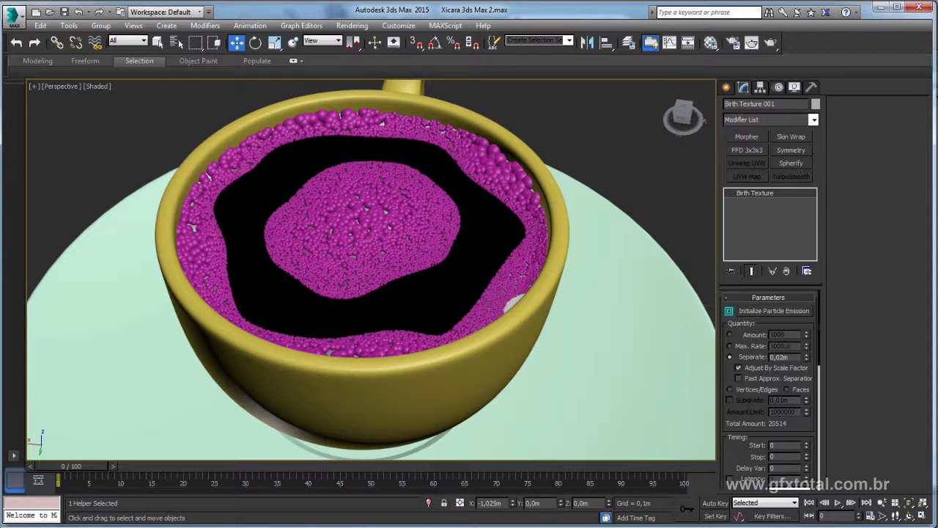
- Switch to Chrome, maximize the Coffee Logo Tutorial [Particle Flow] page, and scroll its description
{"action": "key", "text": "alt+Tab"}
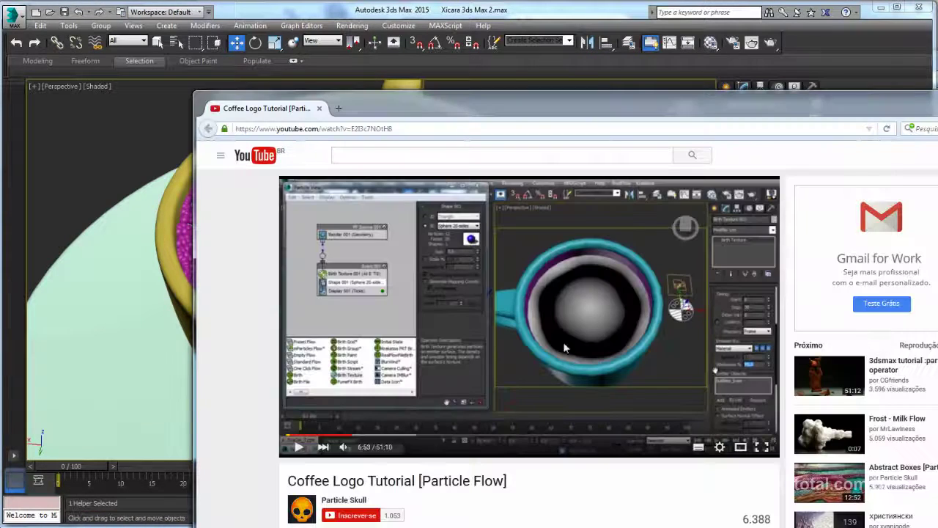
{"action": "left_click_drag", "start_coordinate": [530, 109], "coordinate": [418, 28]}
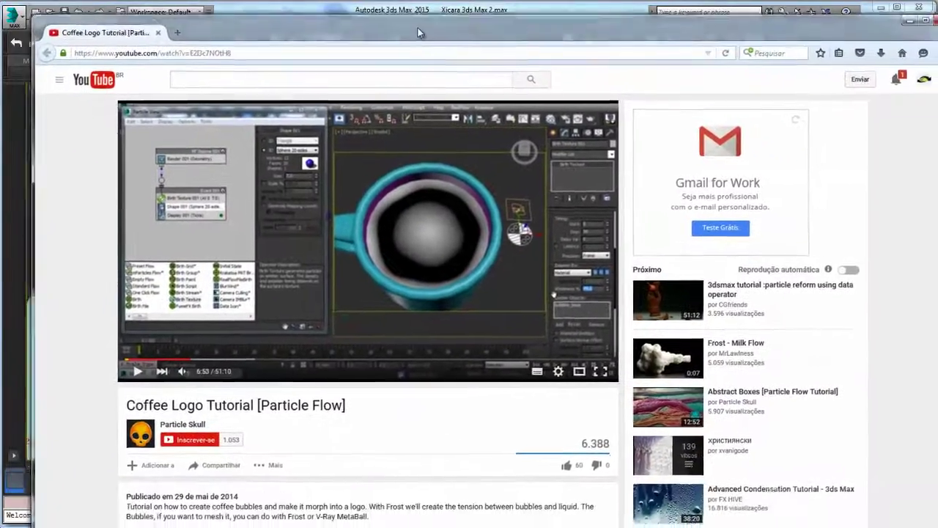
{"action": "double_click", "coordinate": [418, 28]}
{"action": "scroll", "coordinate": [49, 381], "scroll_direction": "down", "scroll_amount": 3}
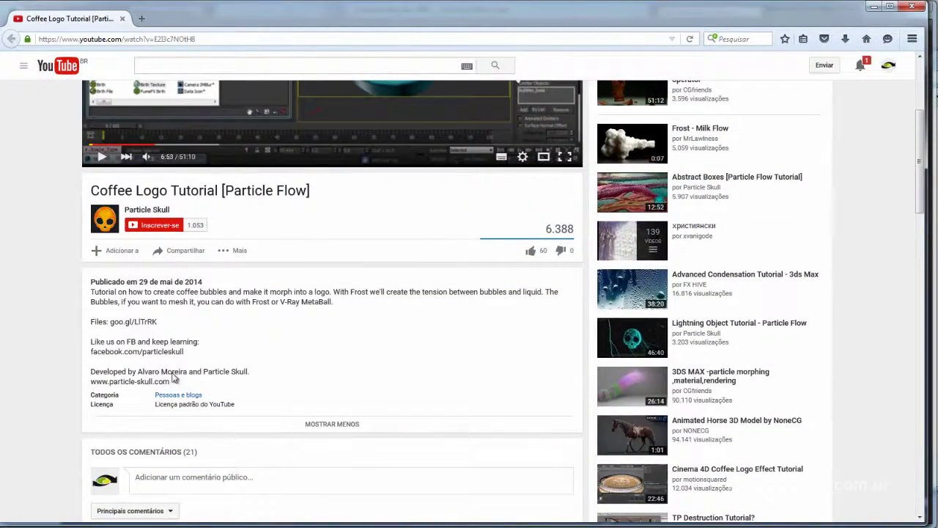
{"action": "scroll", "coordinate": [37, 374], "scroll_direction": "up", "scroll_amount": 3}
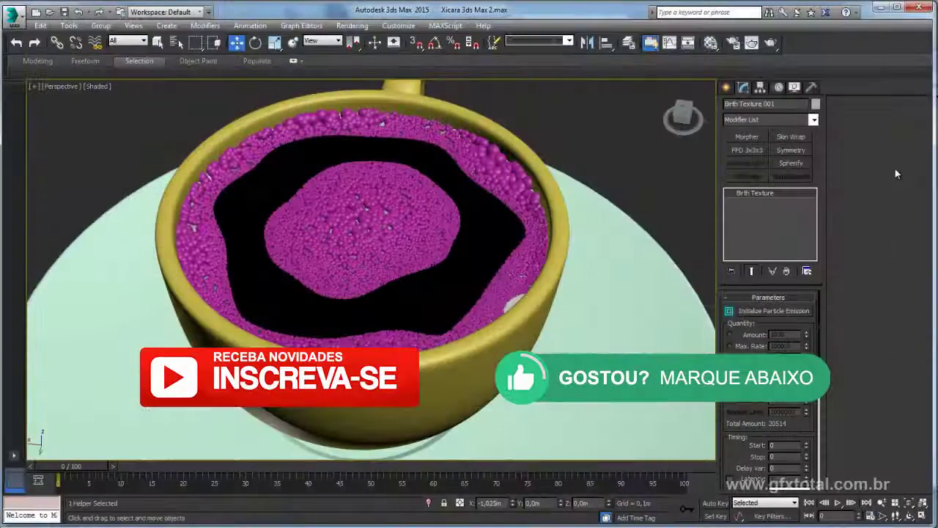
- Zoom out and pan to frame the whole cup and saucer with its dense magenta foam
{"action": "scroll", "coordinate": [651, 240], "scroll_direction": "down", "scroll_amount": 3}
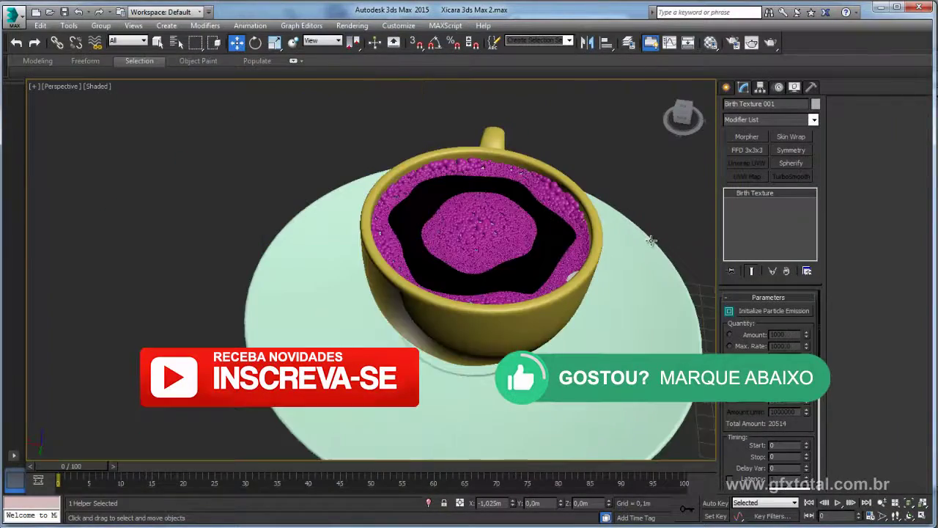
{"action": "middle_click_drag", "start_coordinate": [651, 239], "coordinate": [575, 238]}
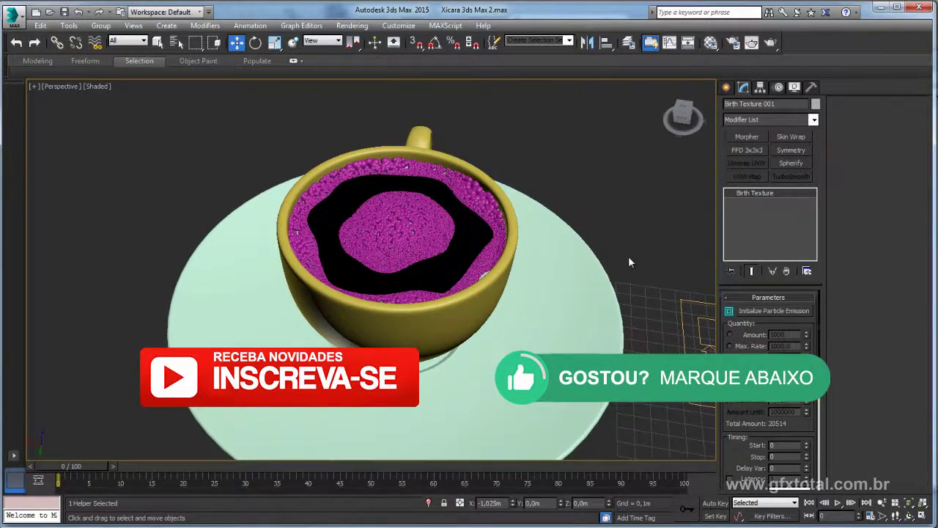